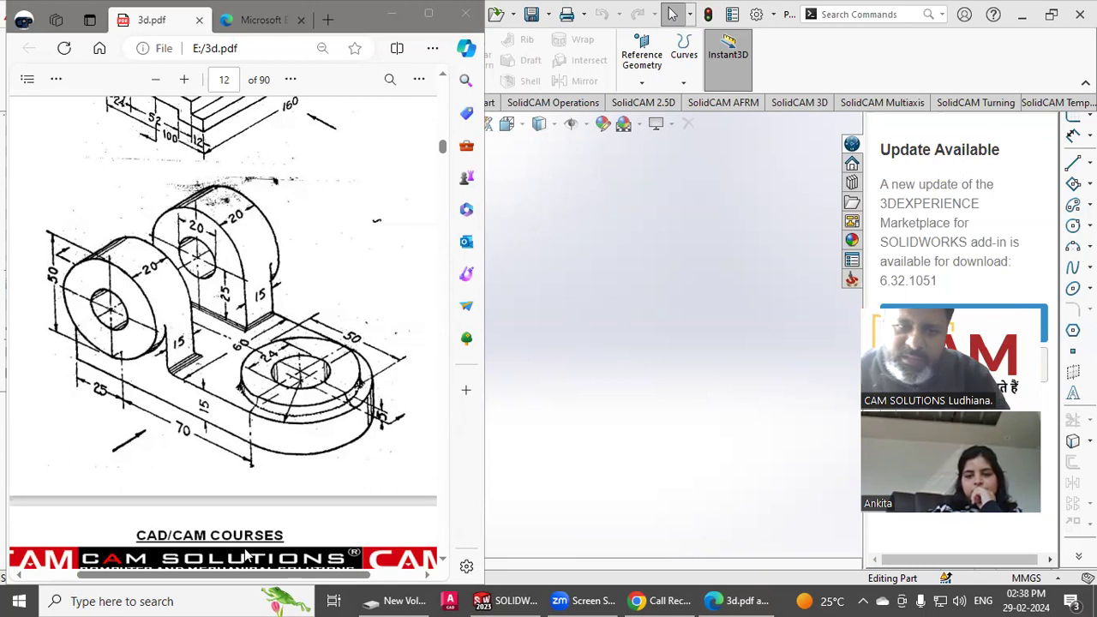
- Switch to SOLIDWORKS and start a new sketch on the Front Plane
click(631, 332)
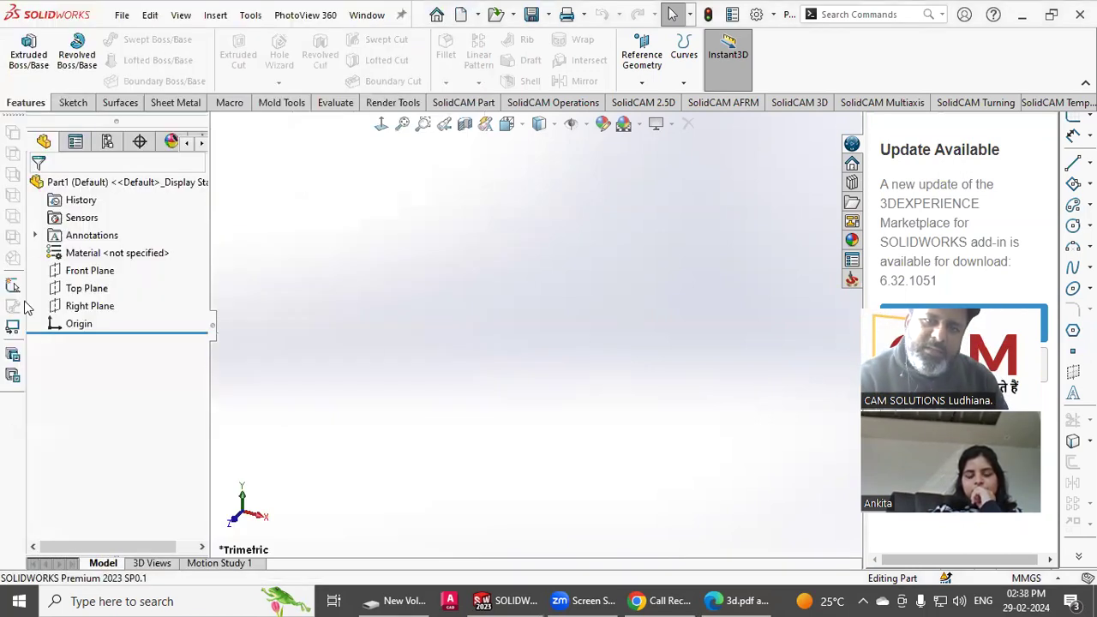
click(75, 271)
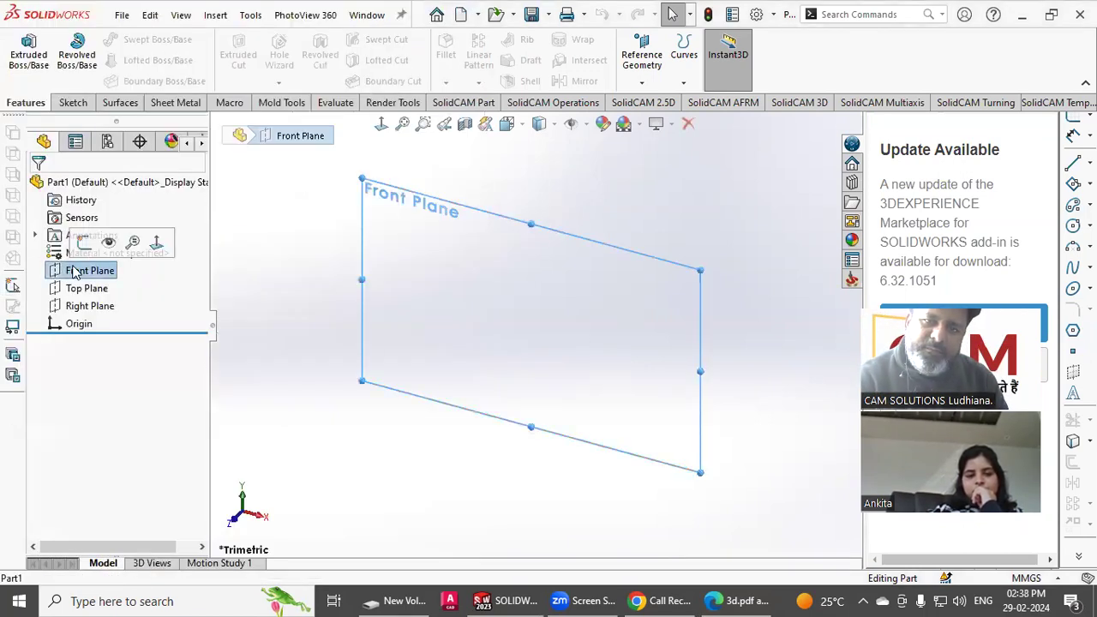
click(67, 101)
click(29, 64)
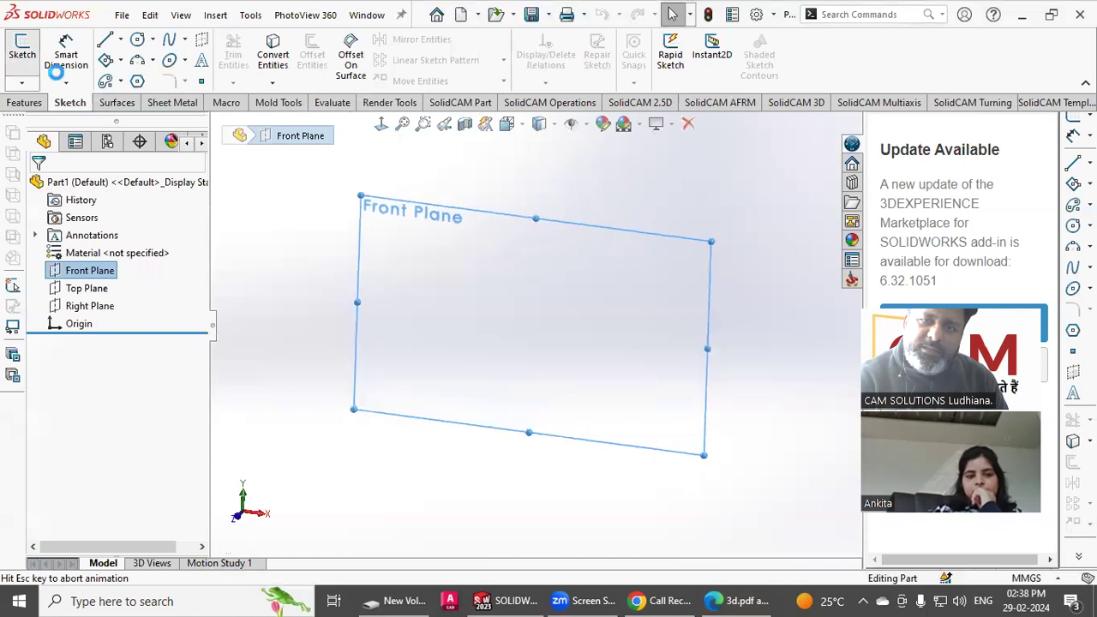
click(258, 218)
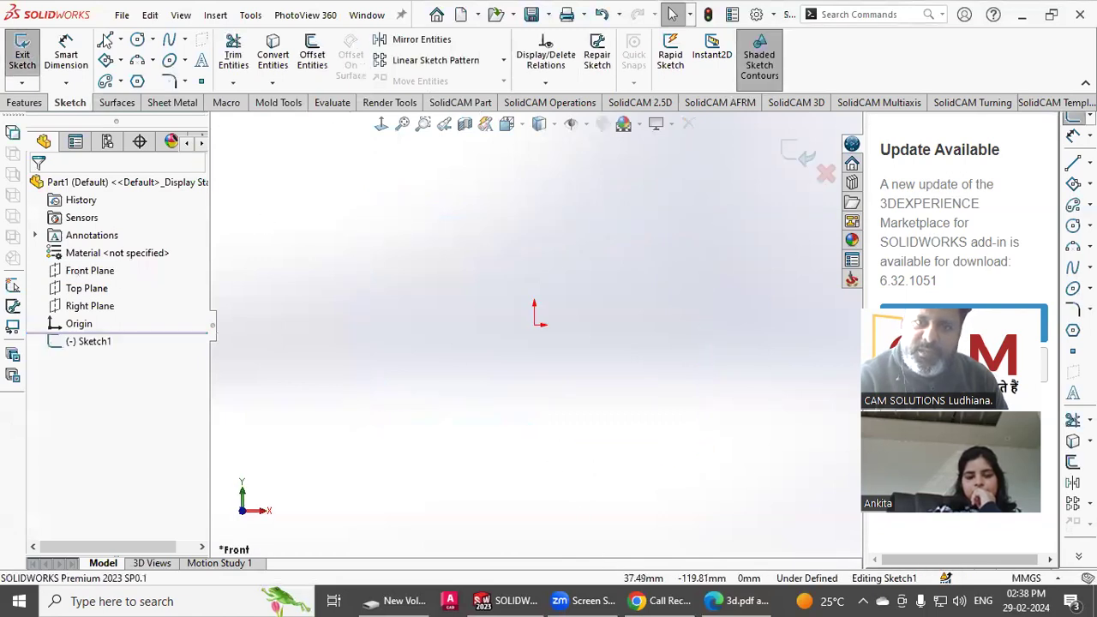
- Sketch a closed L-shaped profile from the origin, with a base about 115 mm long and an upright about 51 mm wide
key(l)
click(535, 324)
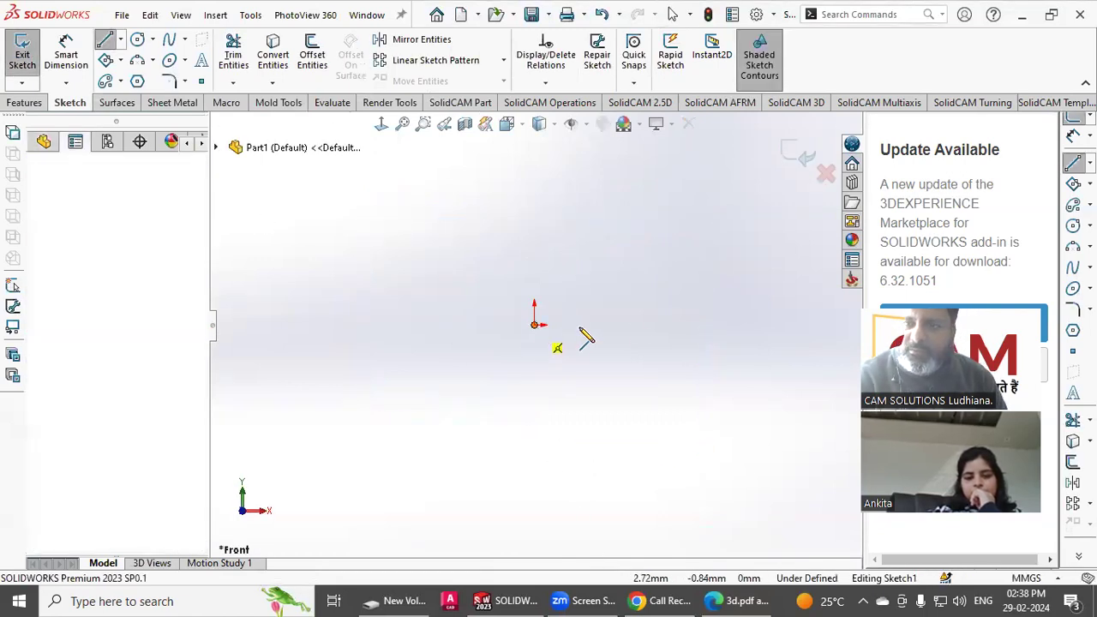
click(756, 324)
click(756, 296)
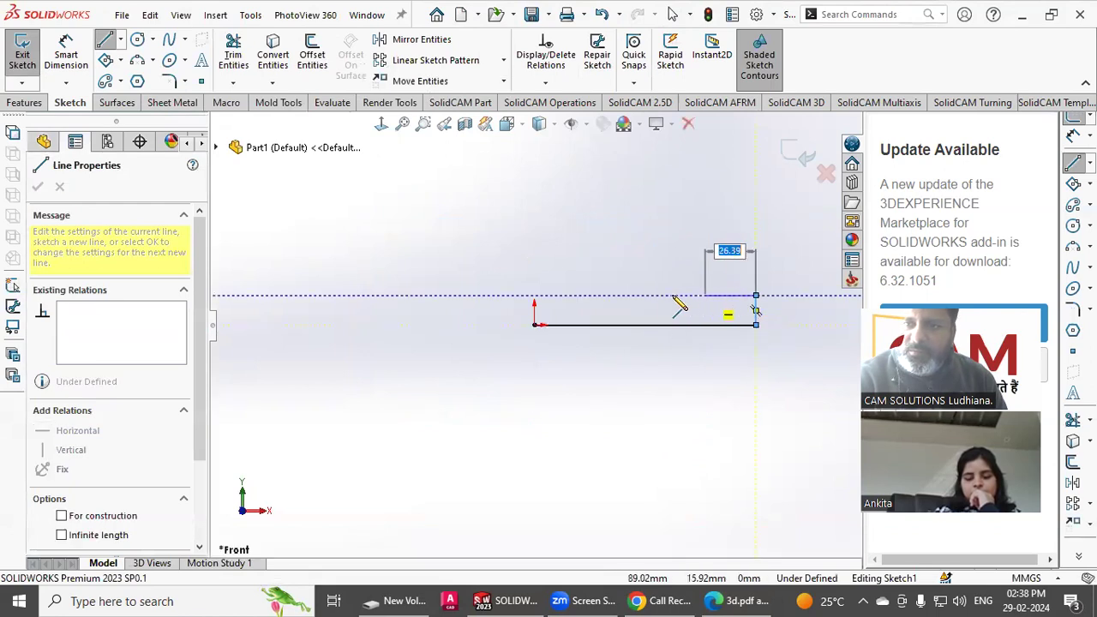
click(625, 296)
click(624, 197)
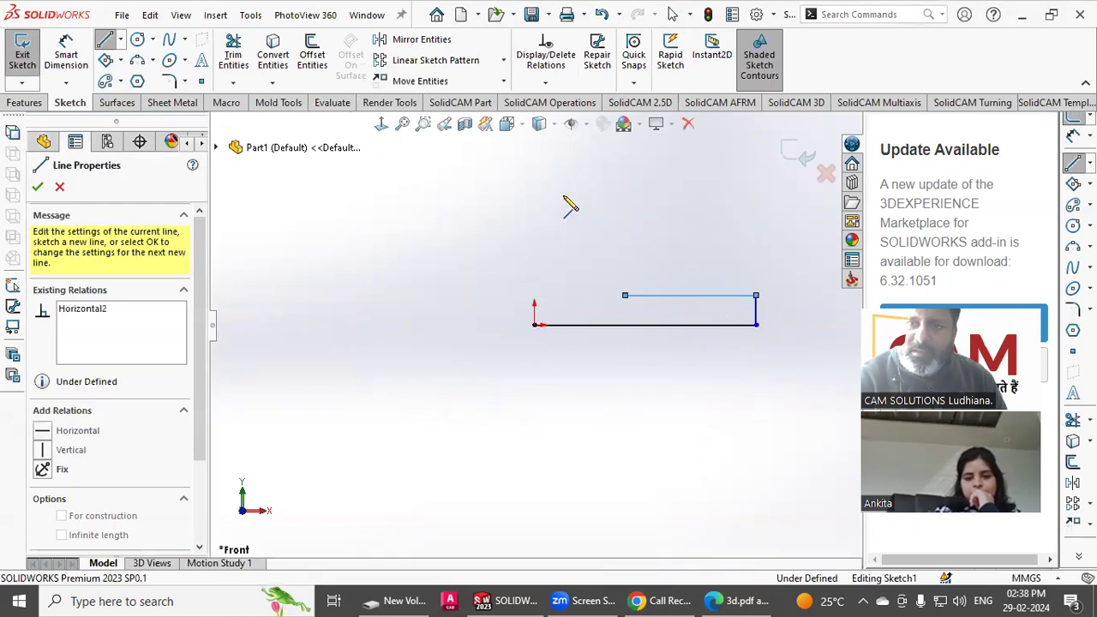
click(535, 197)
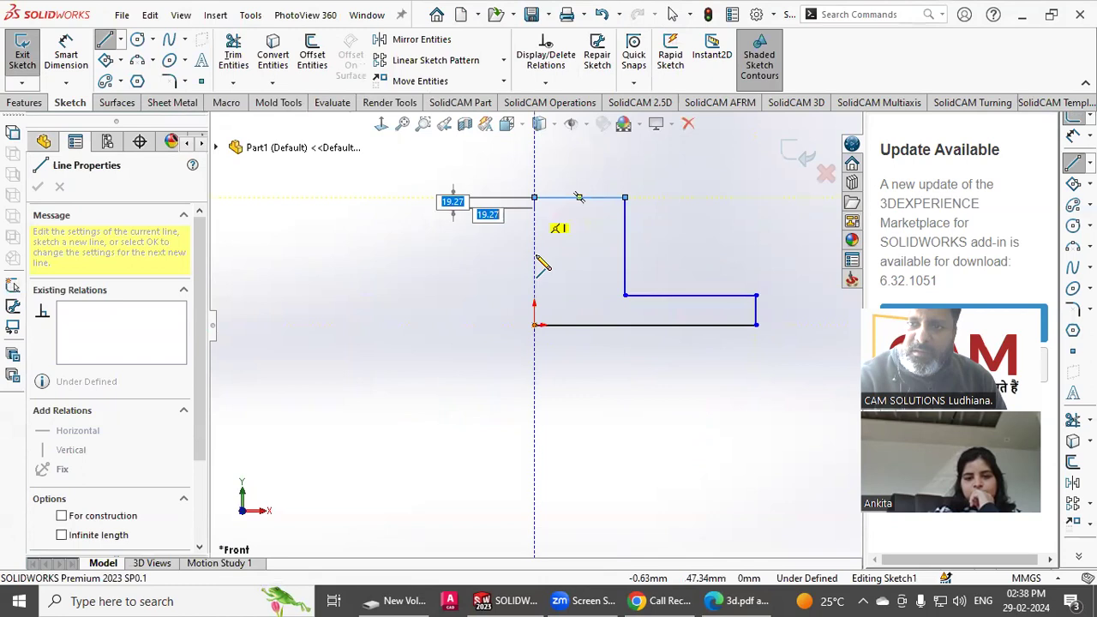
click(535, 324)
right_click(538, 324)
click(561, 341)
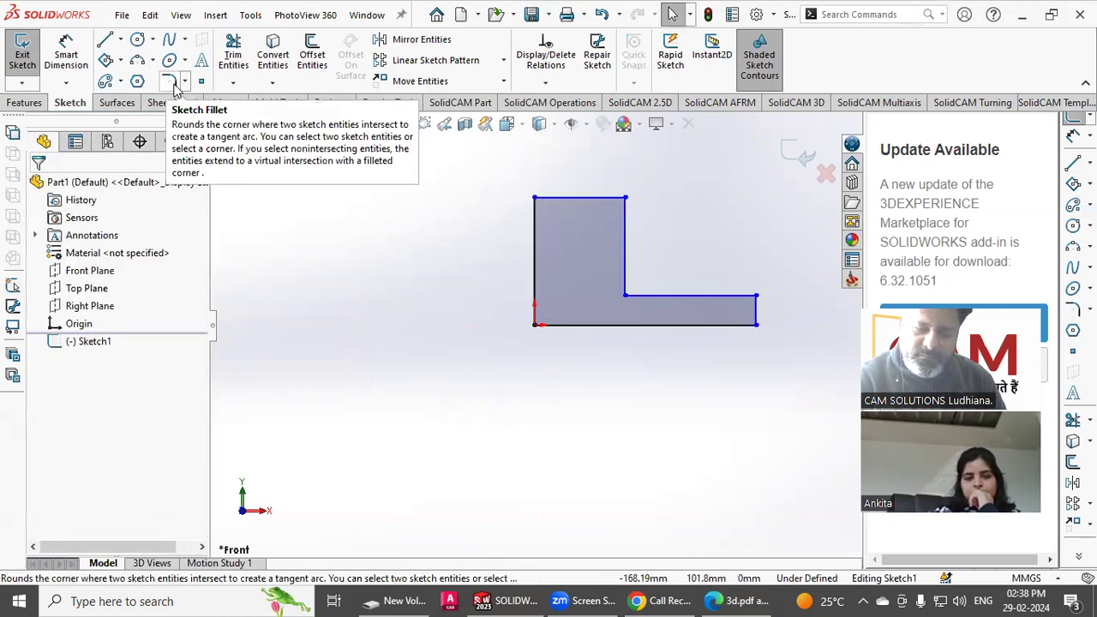
- Consult the reference drawing in 3d.pdf and dimension the profile's bottom edge as 95+30 mm
click(737, 600)
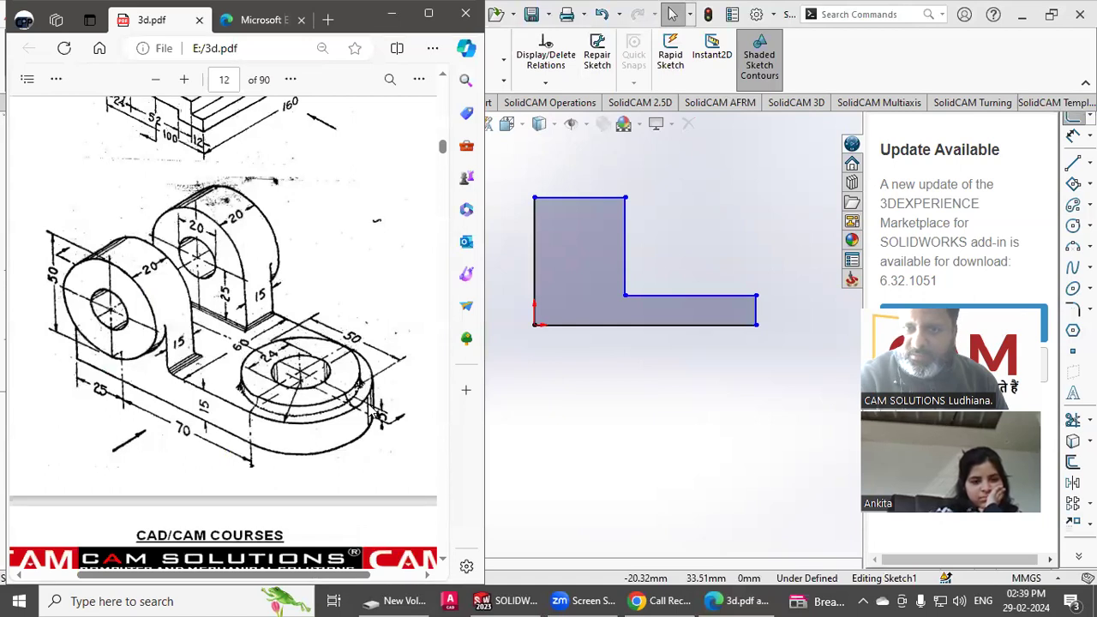
click(514, 289)
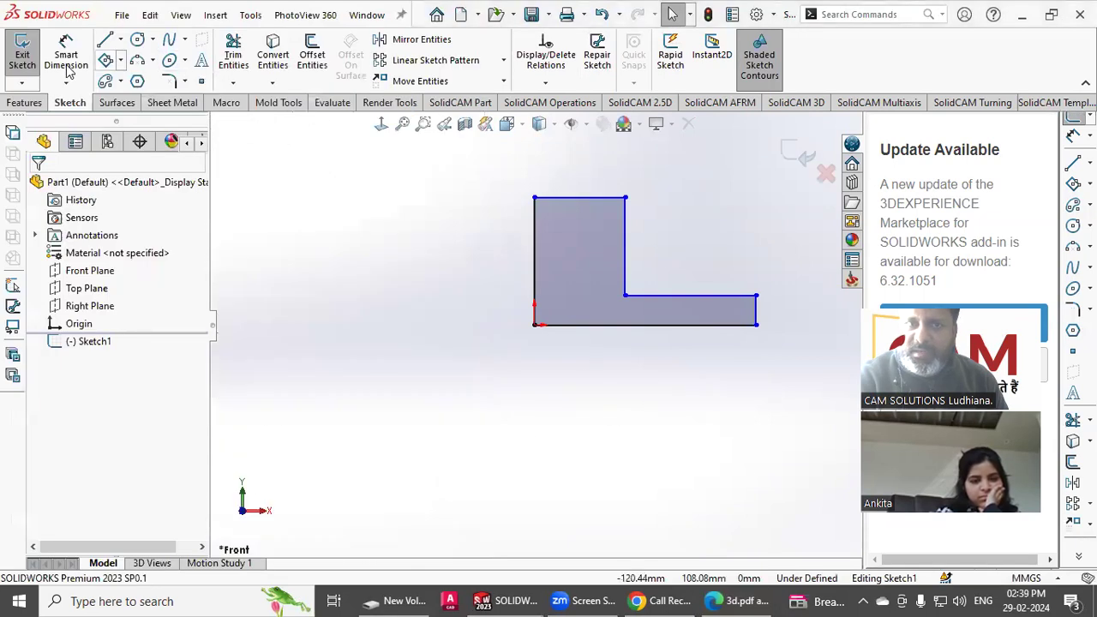
click(651, 324)
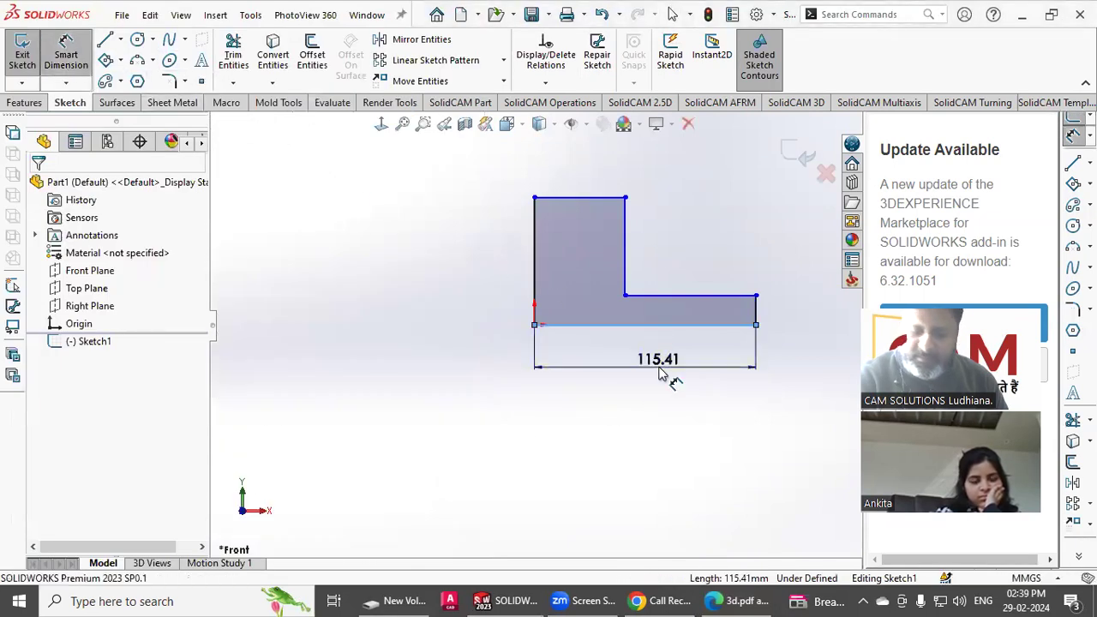
click(660, 371)
text(95+30)
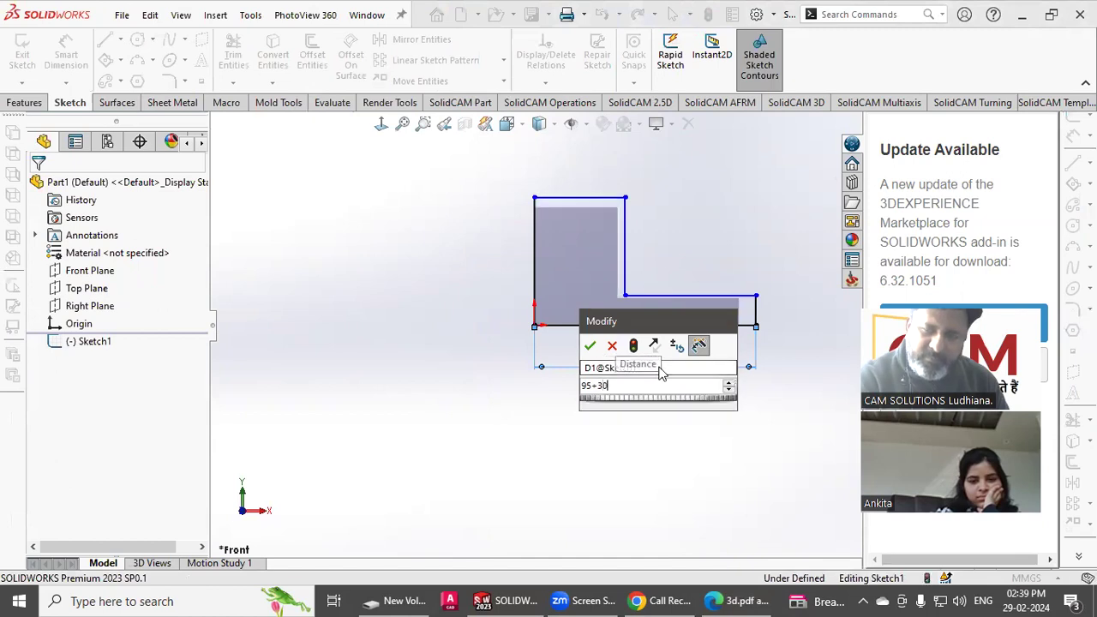
key(Return)
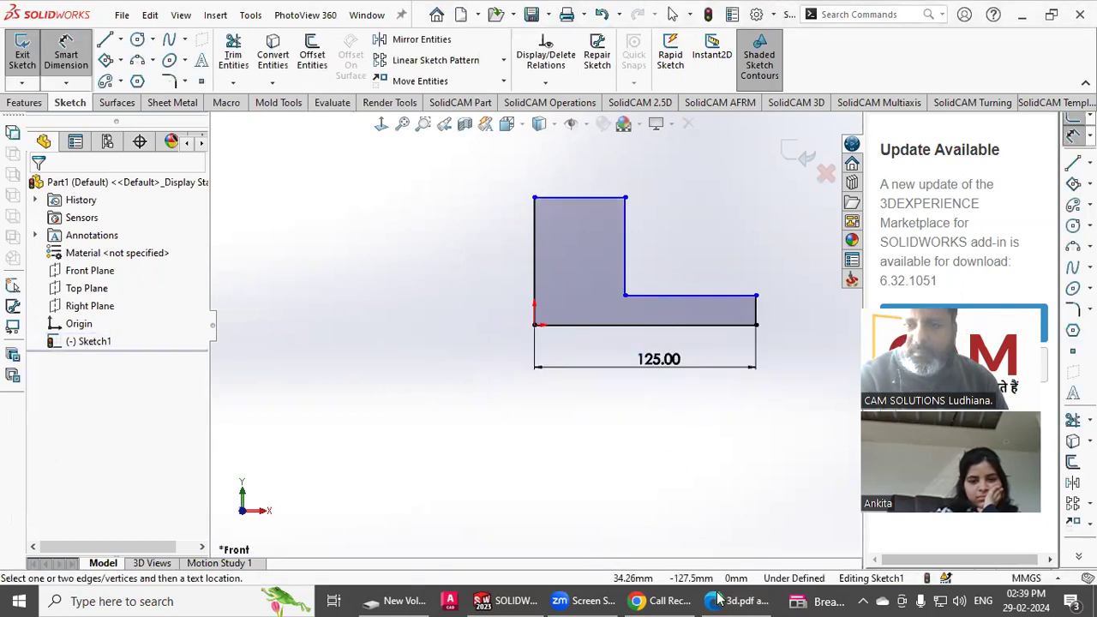
- Dimension the base's short end edge at 15 mm and the upright's top edge at 50 mm
click(763, 314)
click(783, 308)
text(15)
key(Return)
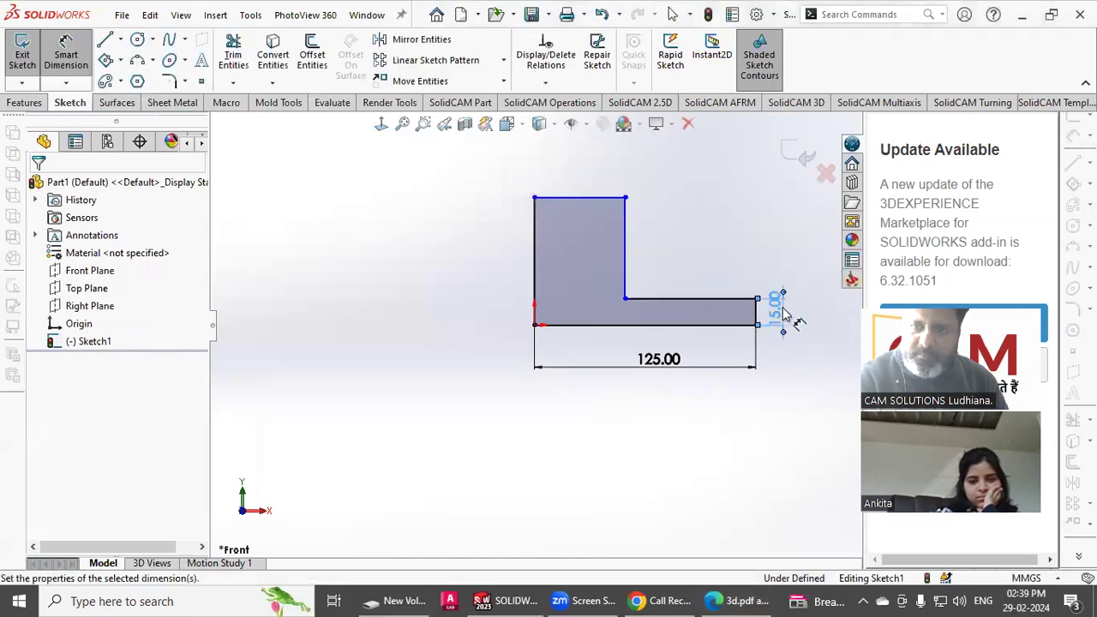
click(596, 198)
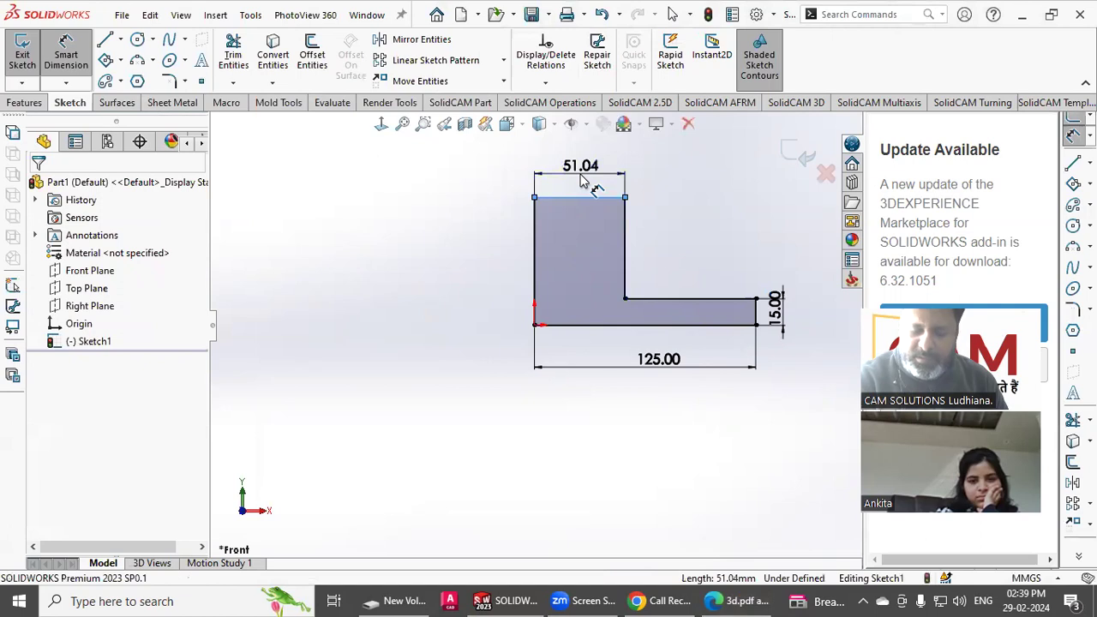
click(585, 177)
text(50)
key(Return)
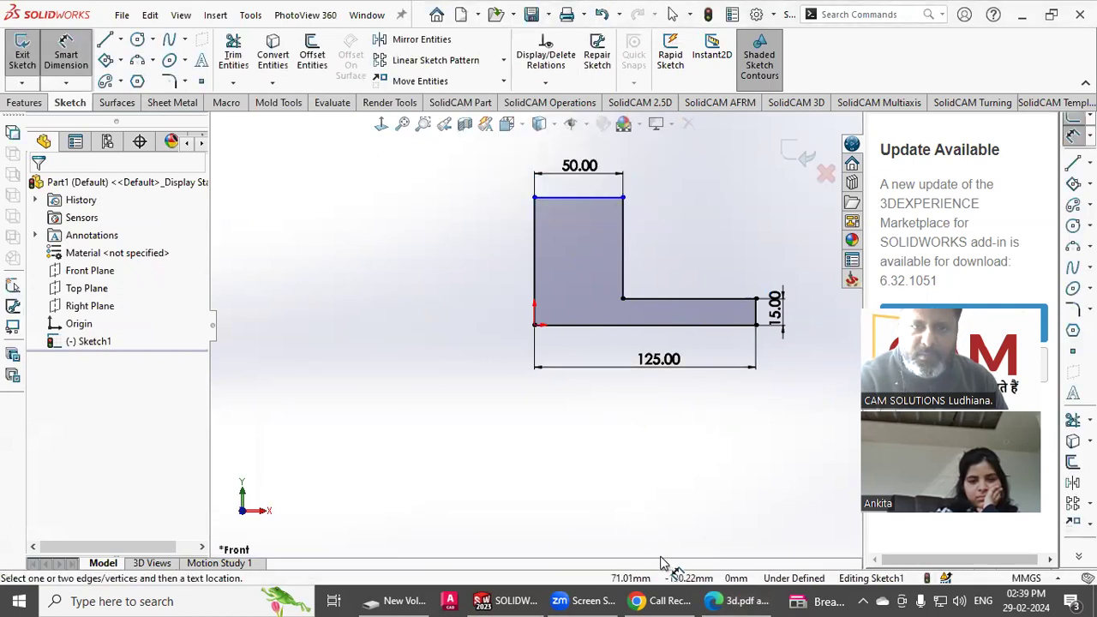
- Check the reference drawing and dimension the upright's inner vertical edge at 50 mm
key(alt+Tab)
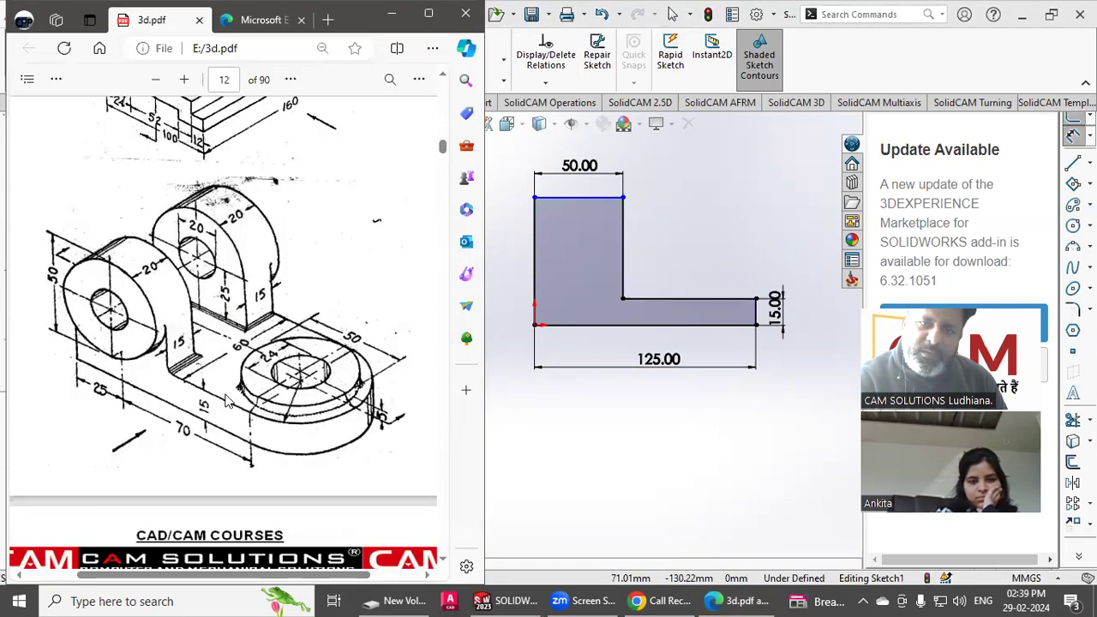
click(681, 239)
click(626, 256)
click(656, 255)
key(Return)
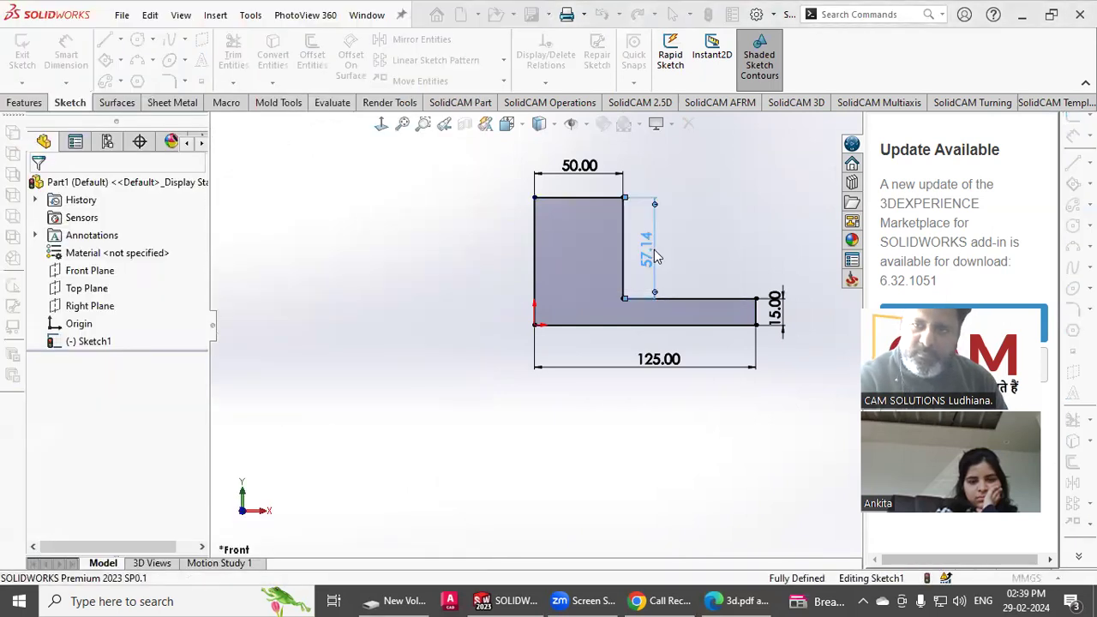
right_click(698, 255)
click(715, 296)
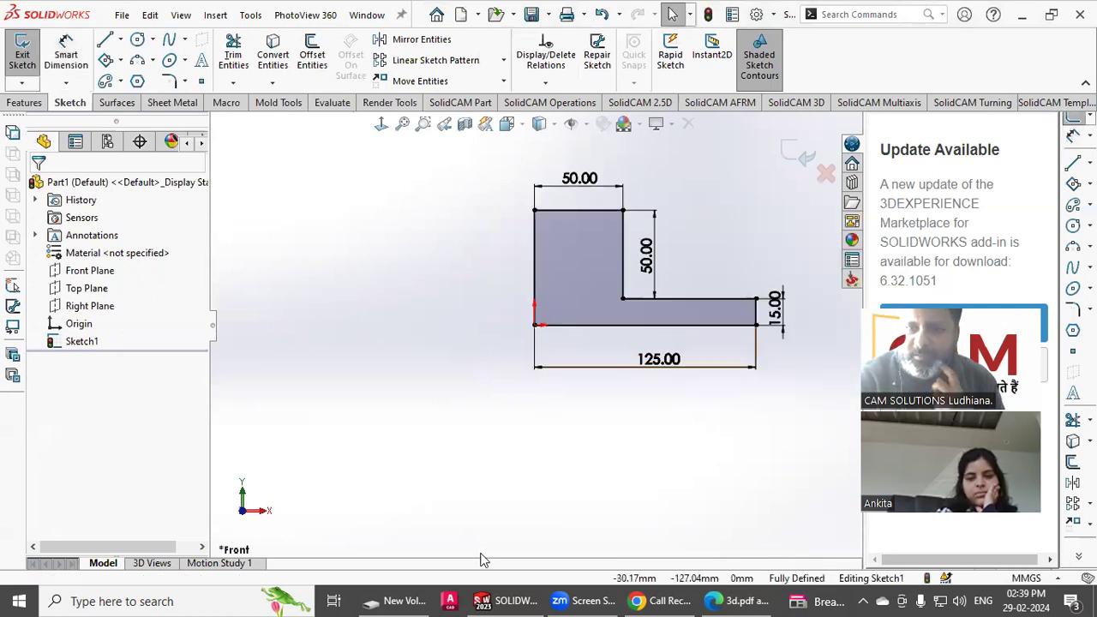
- Extrude the L-shaped profile 60 mm with the Mid Plane end condition
key(alt+Tab)
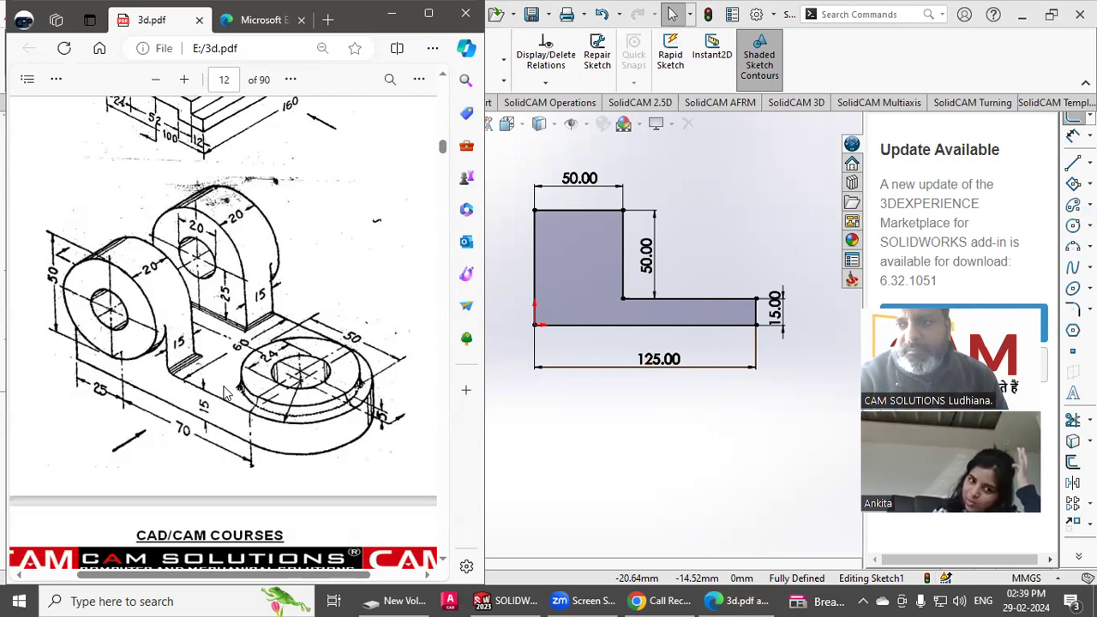
click(546, 165)
click(24, 102)
click(28, 54)
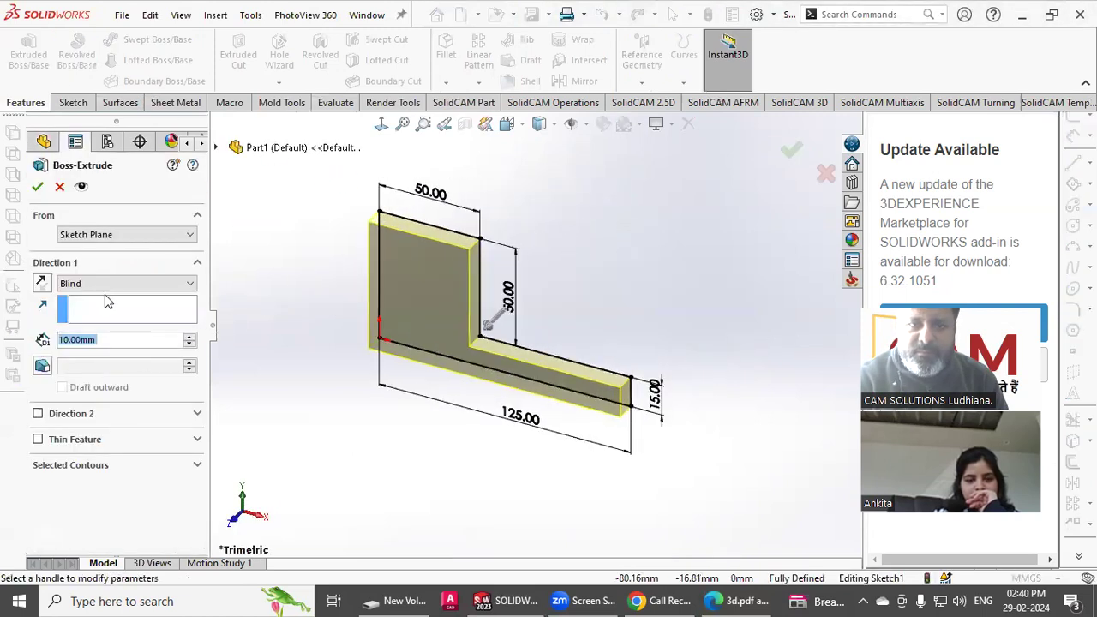
click(110, 285)
click(108, 351)
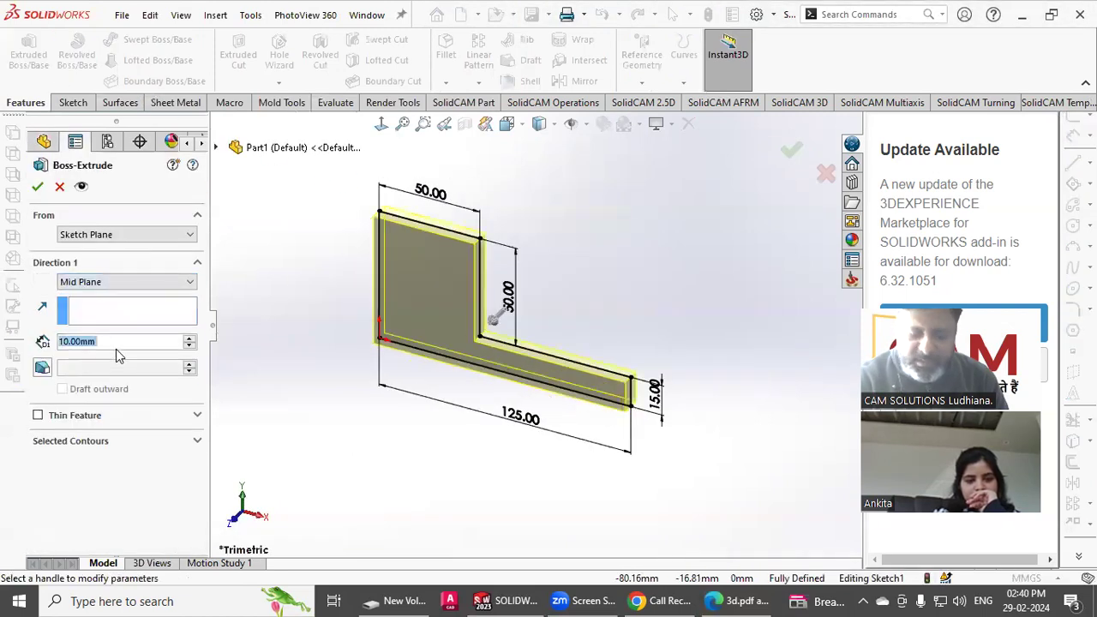
text(60)
key(Return)
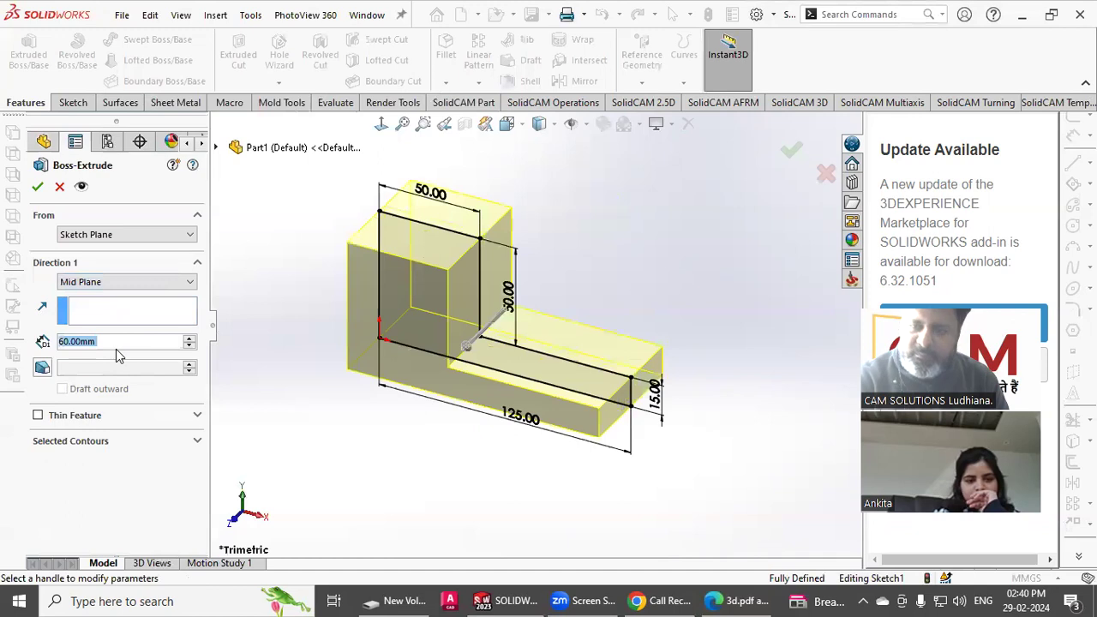
click(37, 186)
- Compare the extruded L-shaped body with the bracket in the reference drawing in 3d.pdf
mouse_move(295, 358)
middle_down()
mouse_move(318, 360)
mouse_move(306, 372)
middle_up()
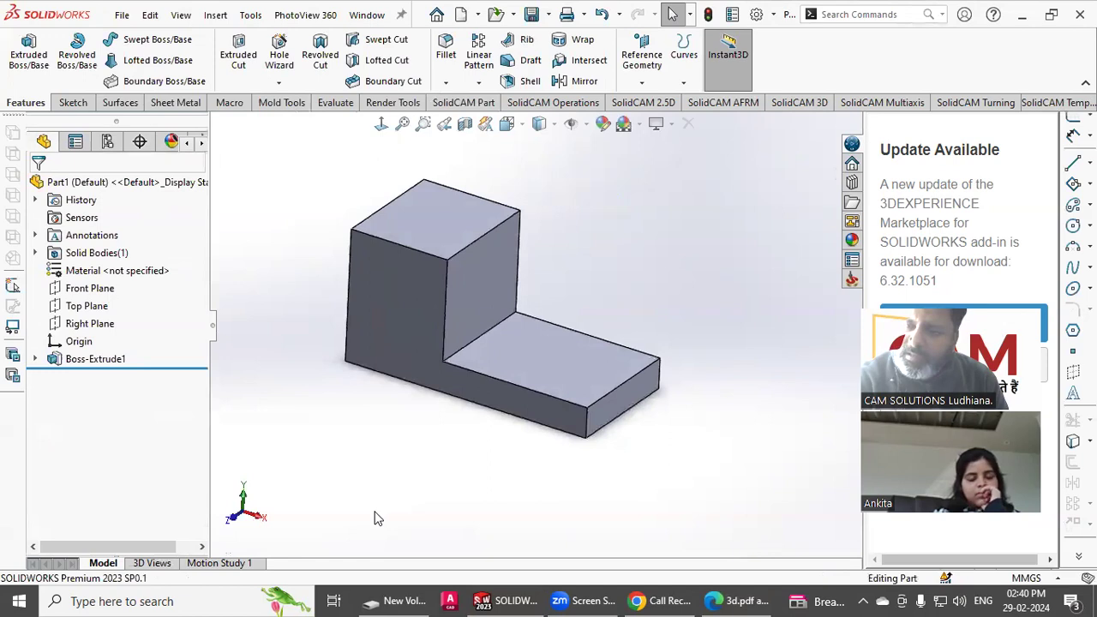
click(737, 601)
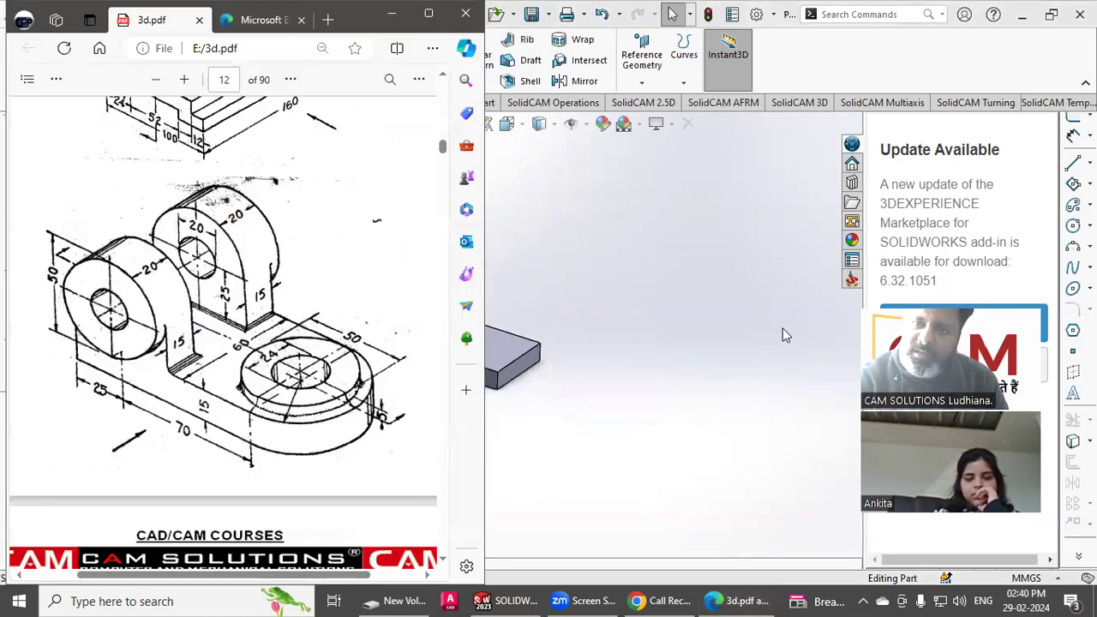
scroll(782, 328, up, 4)
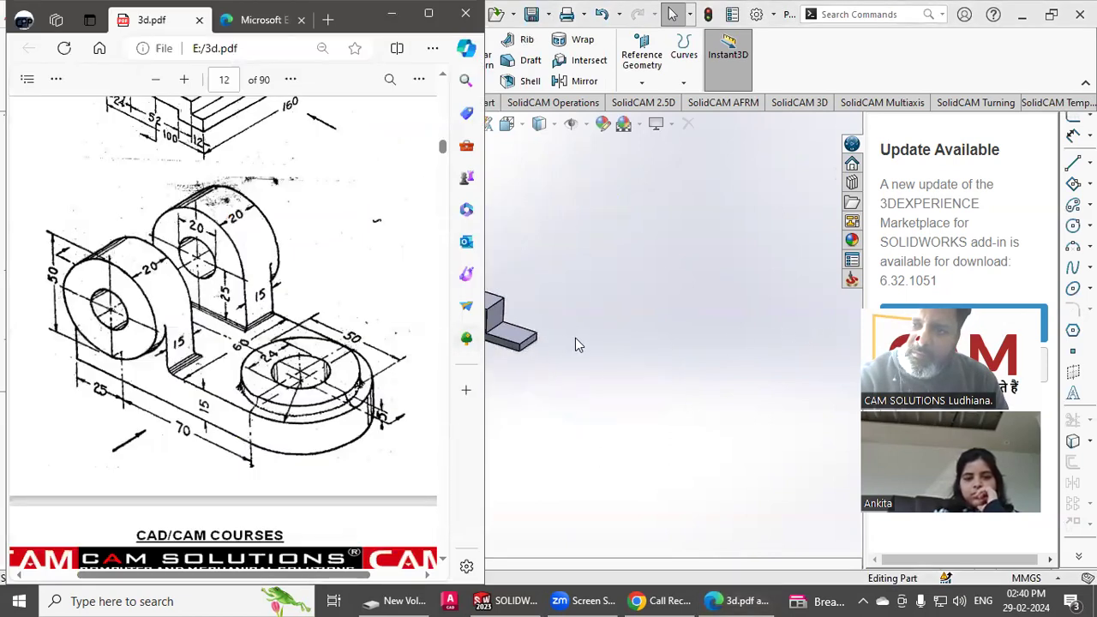
click(518, 366)
scroll(507, 351, up, 4)
scroll(504, 348, down, 5)
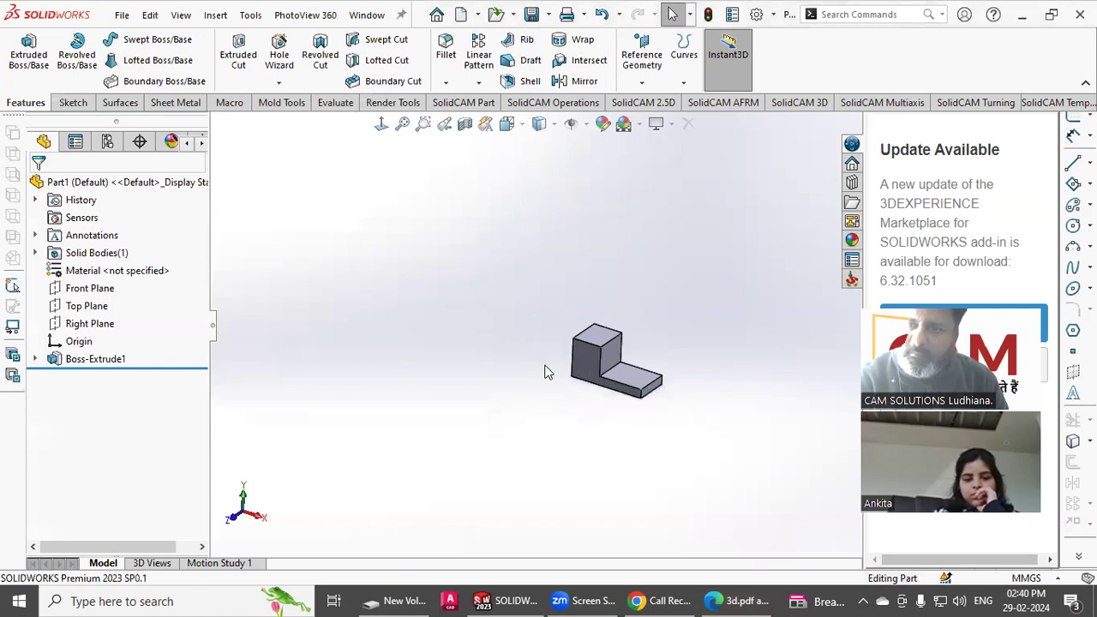
click(750, 597)
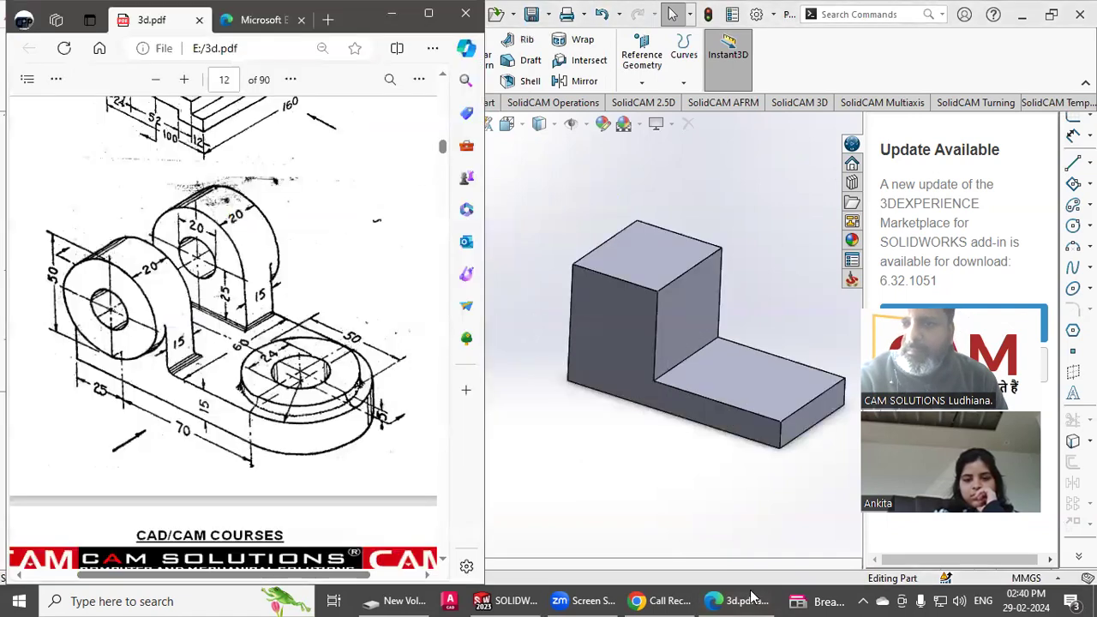
click(693, 486)
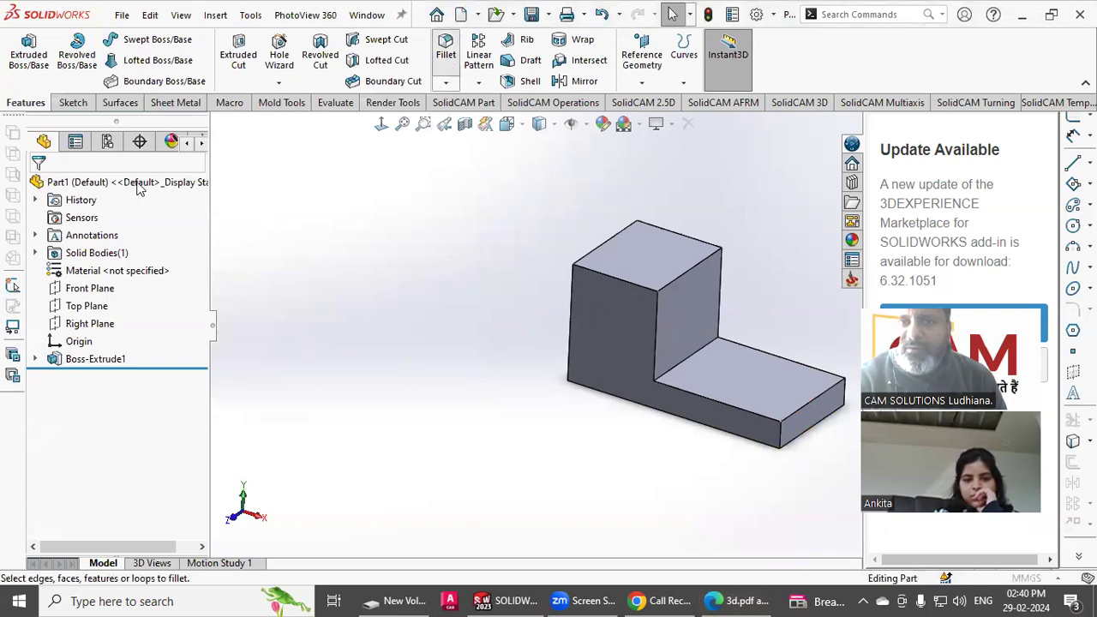
- Apply a full round fillet to the base's free end, using the end face as center and both long faces as sides
click(445, 50)
click(145, 265)
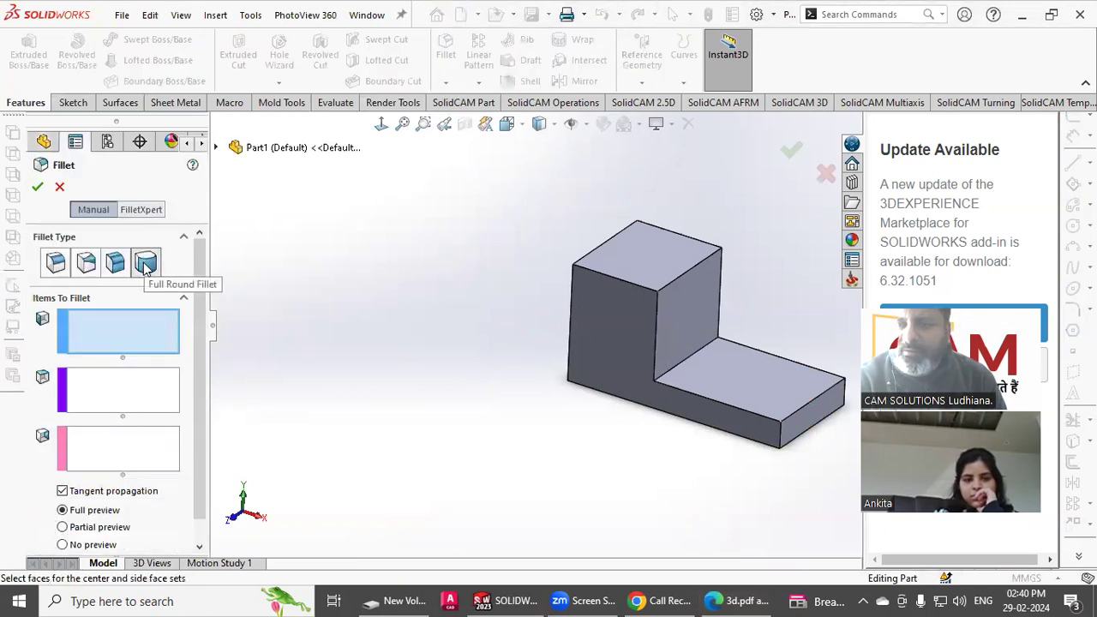
click(108, 336)
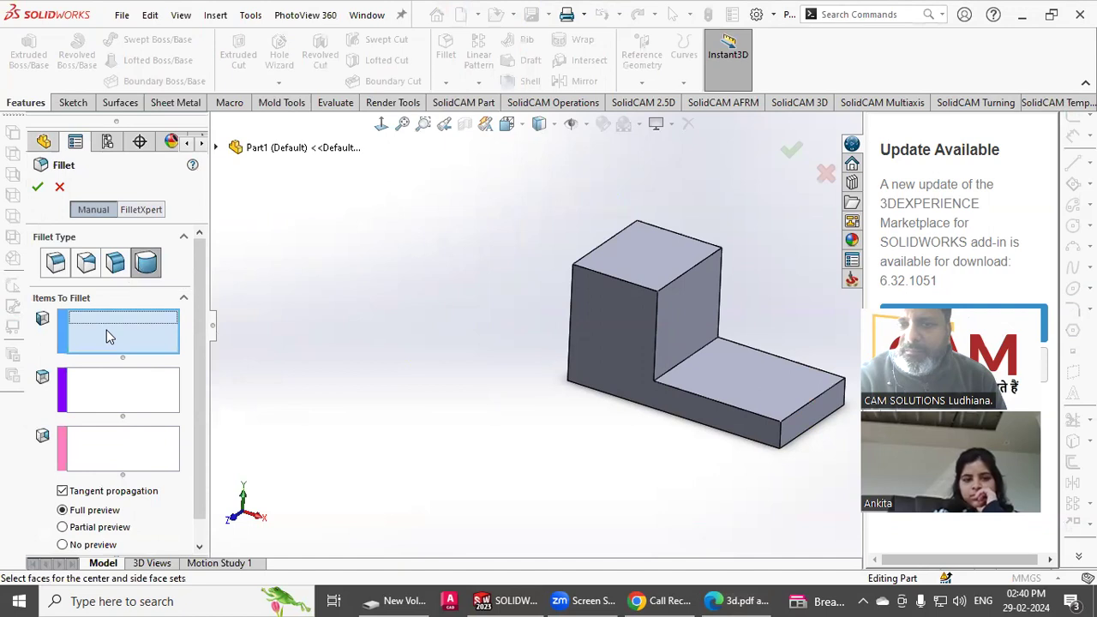
click(688, 404)
click(151, 394)
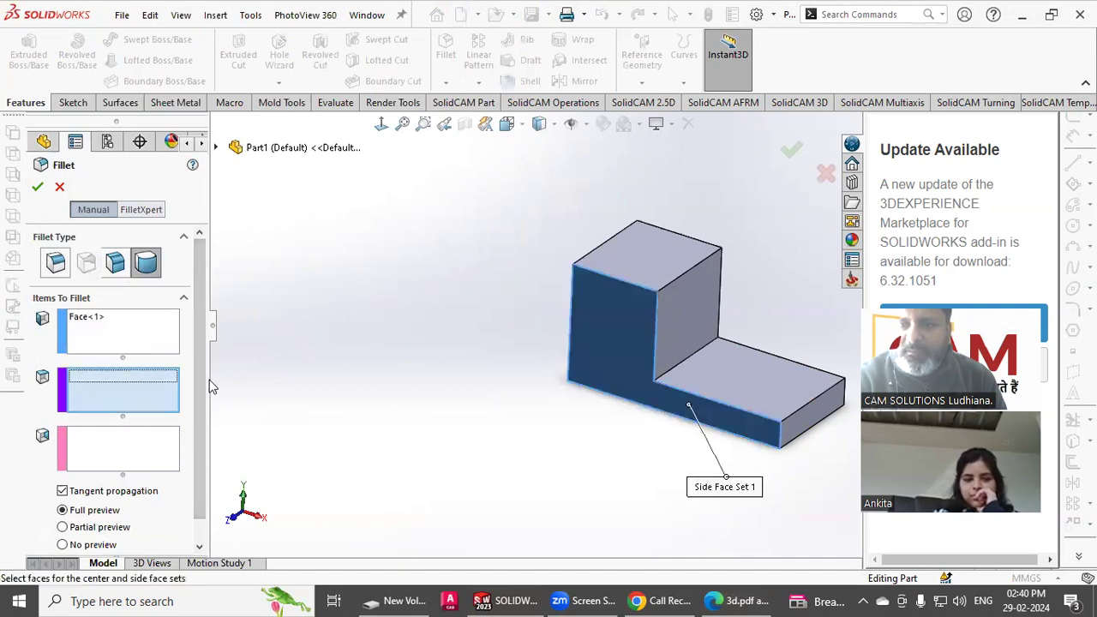
click(792, 420)
middle_drag(793, 420, 409, 493)
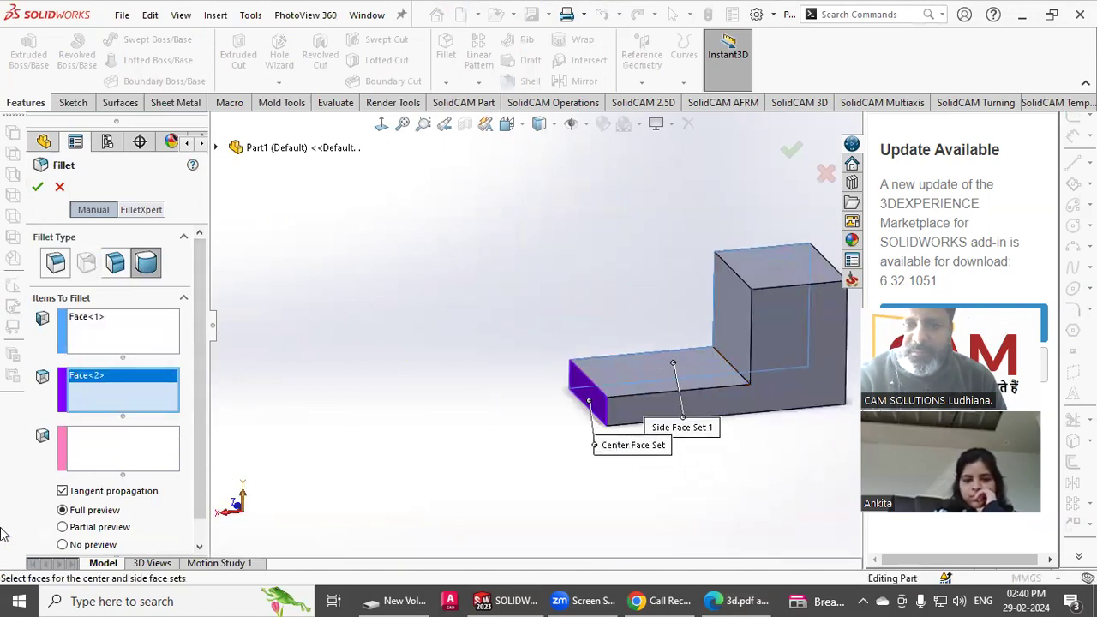
click(78, 463)
click(629, 413)
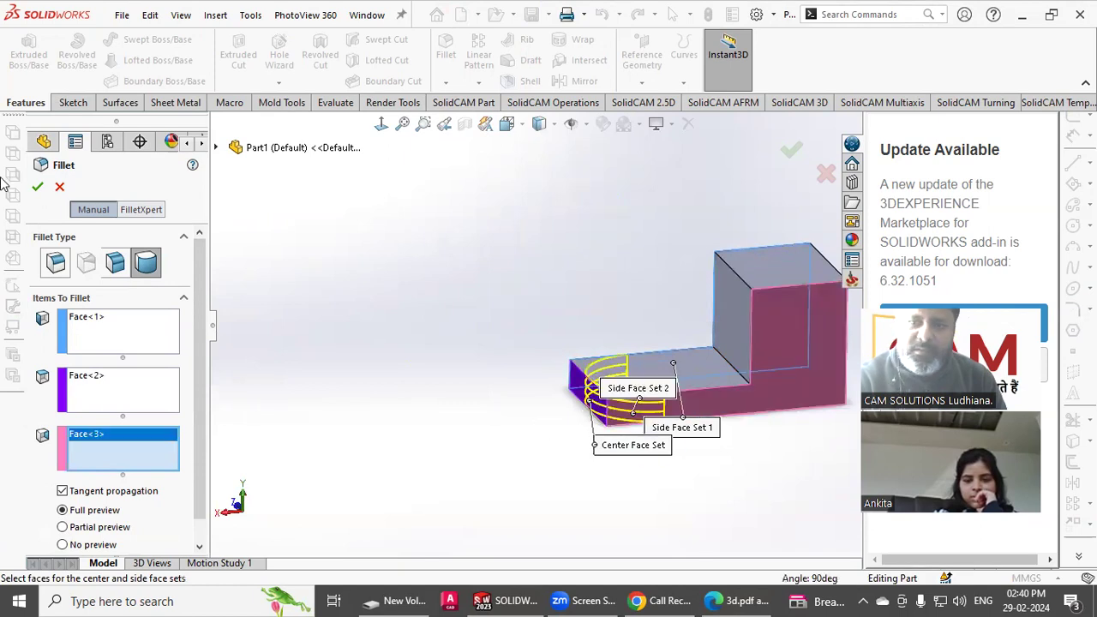
click(37, 186)
middle_drag(341, 358, 457, 329)
- Apply a full round fillet to the upright's top face, with its inner and outer vertical faces as the side faces
click(446, 56)
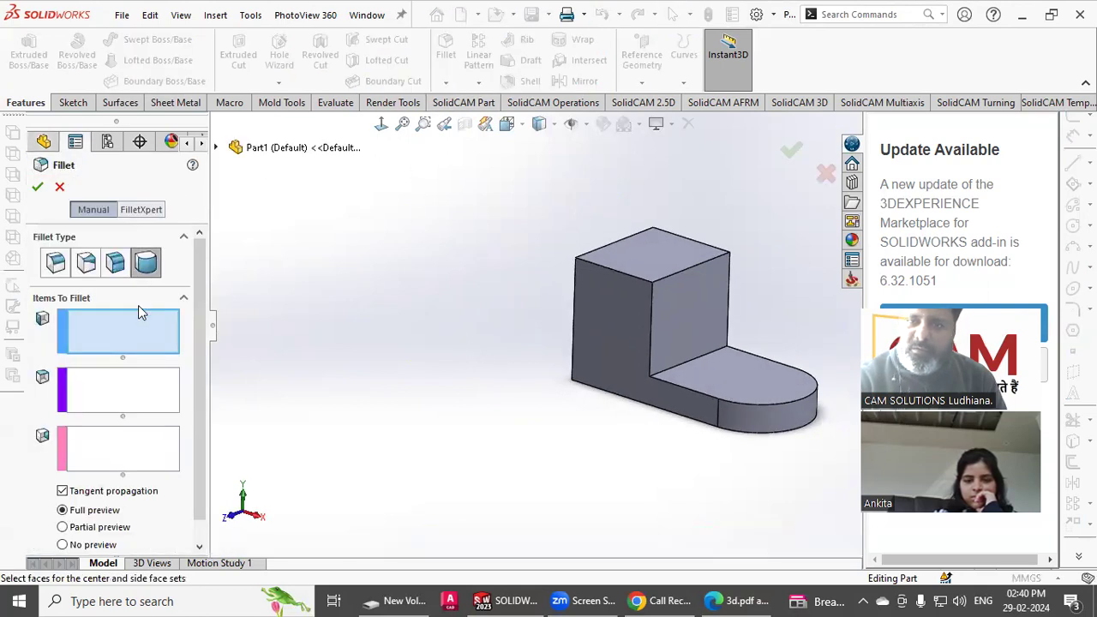
click(683, 317)
click(109, 401)
click(632, 248)
middle_drag(632, 247, 406, 421)
click(146, 450)
click(608, 373)
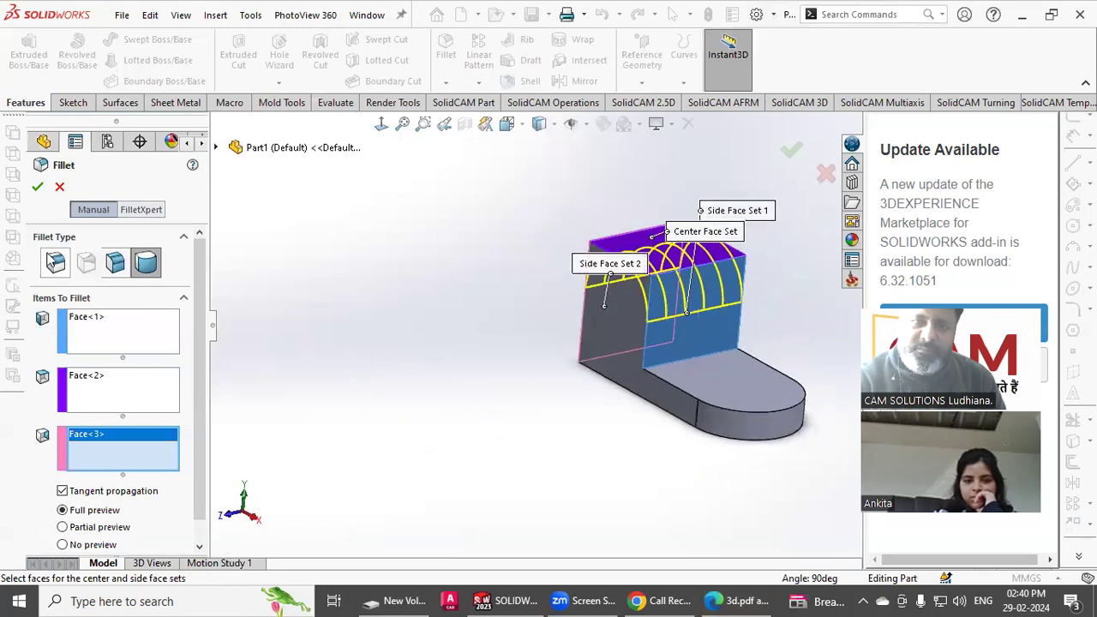
click(37, 186)
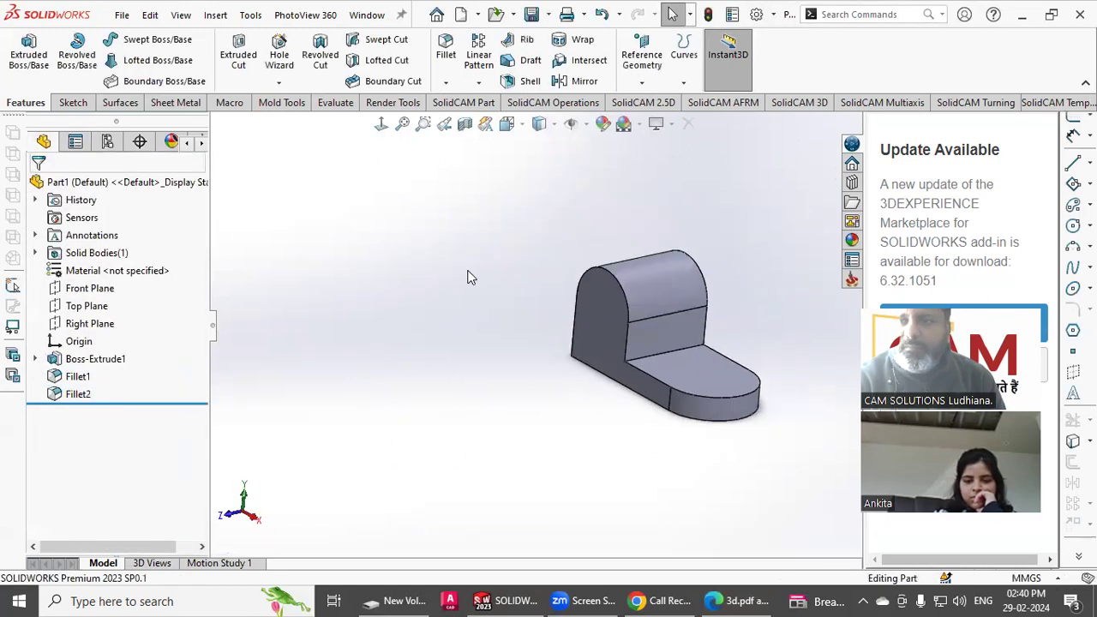
- Undo the full round fillets on the base and the upright
scroll(794, 294, down, 1)
click(597, 13)
click(599, 13)
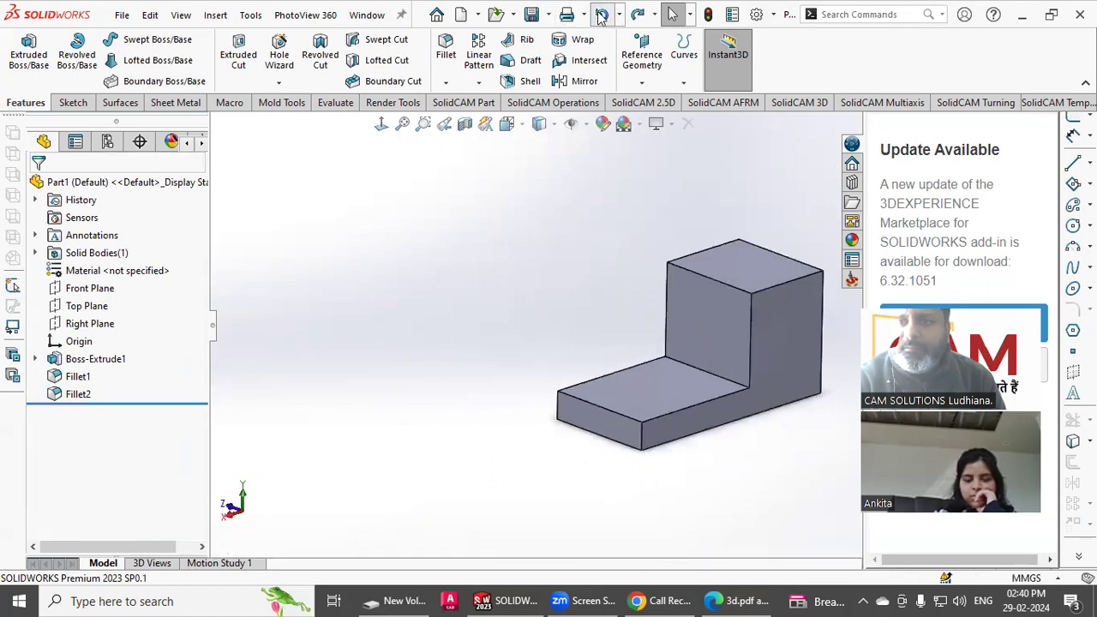
- Set up a 25 mm constant-size fillet on the two short vertical edges at the base's free end
click(445, 47)
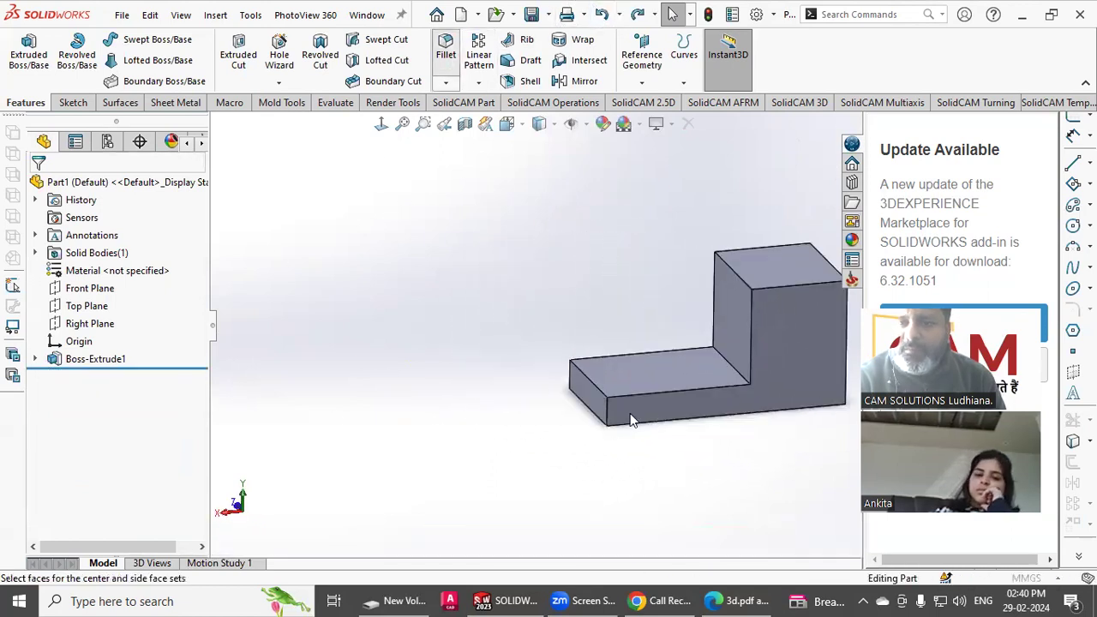
click(56, 262)
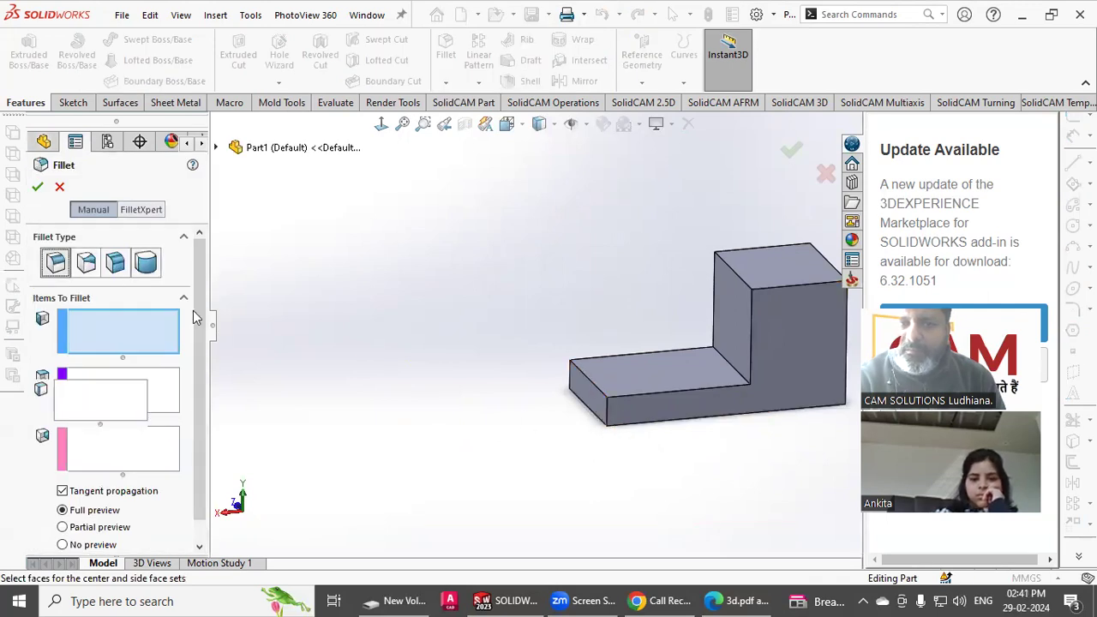
click(607, 416)
text(25)
key(Return)
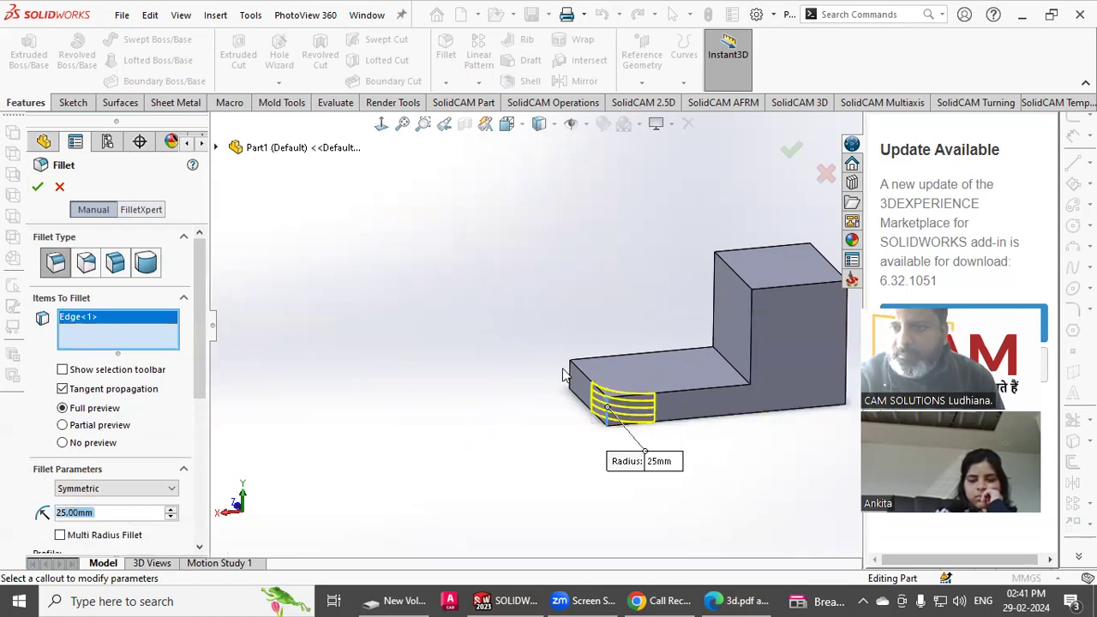
click(571, 378)
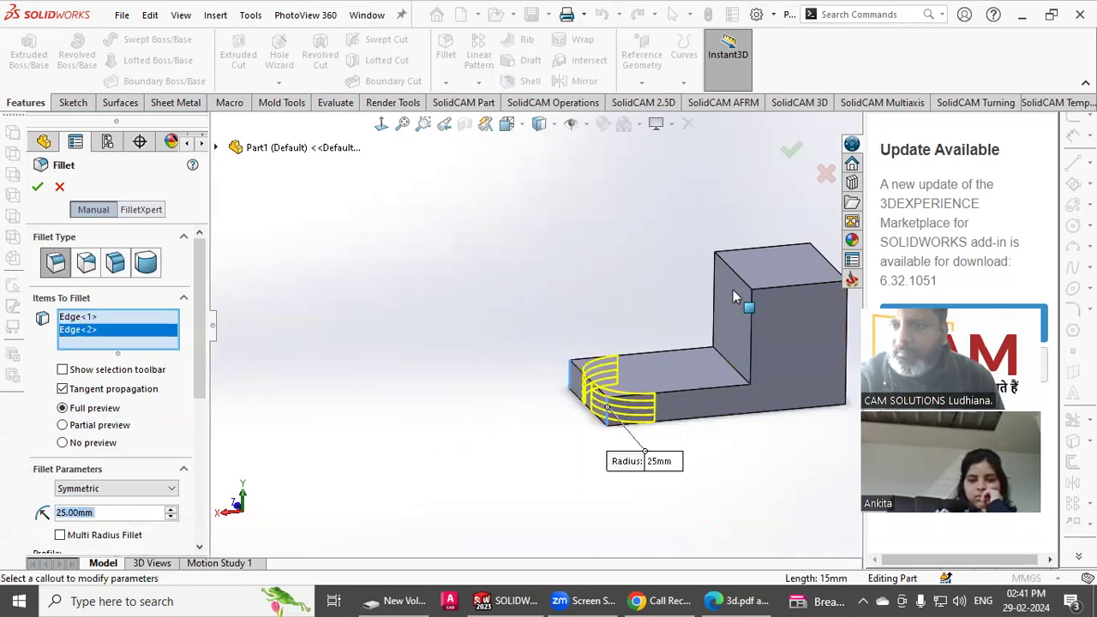
- Add the upright's inner and outer top edges across its width to the 25 mm fillet and create it
click(787, 285)
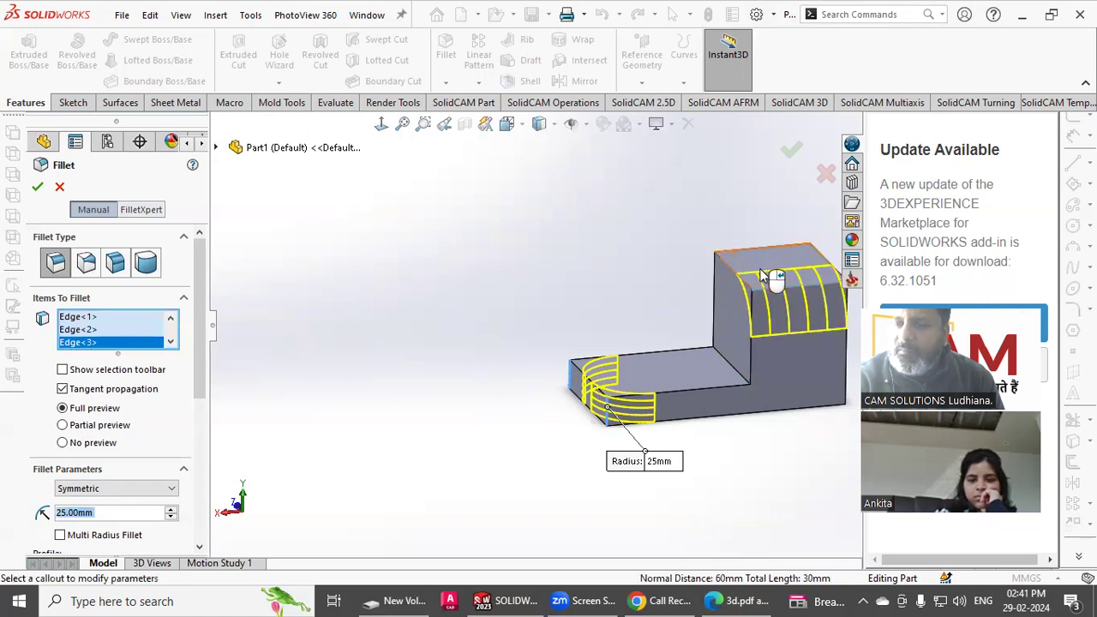
click(792, 286)
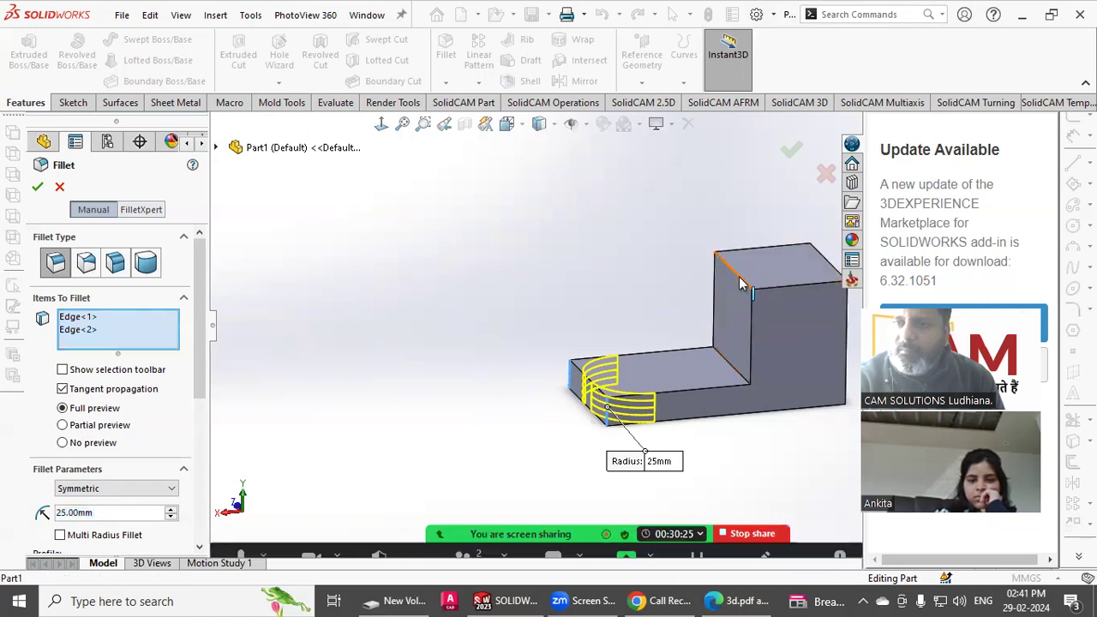
click(816, 262)
click(828, 266)
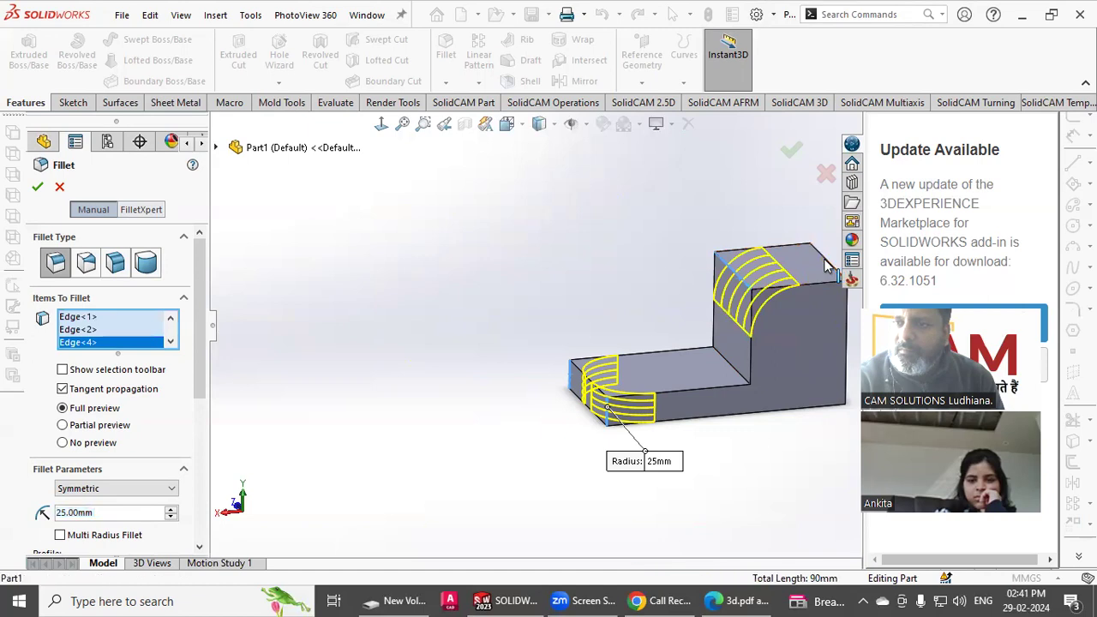
click(38, 188)
- Examine the filleted upright and base end closely, including the fillet radius and the strip between the two base corners
middle_drag(338, 274, 497, 372)
scroll(408, 400, up, 2)
scroll(558, 387, down, 3)
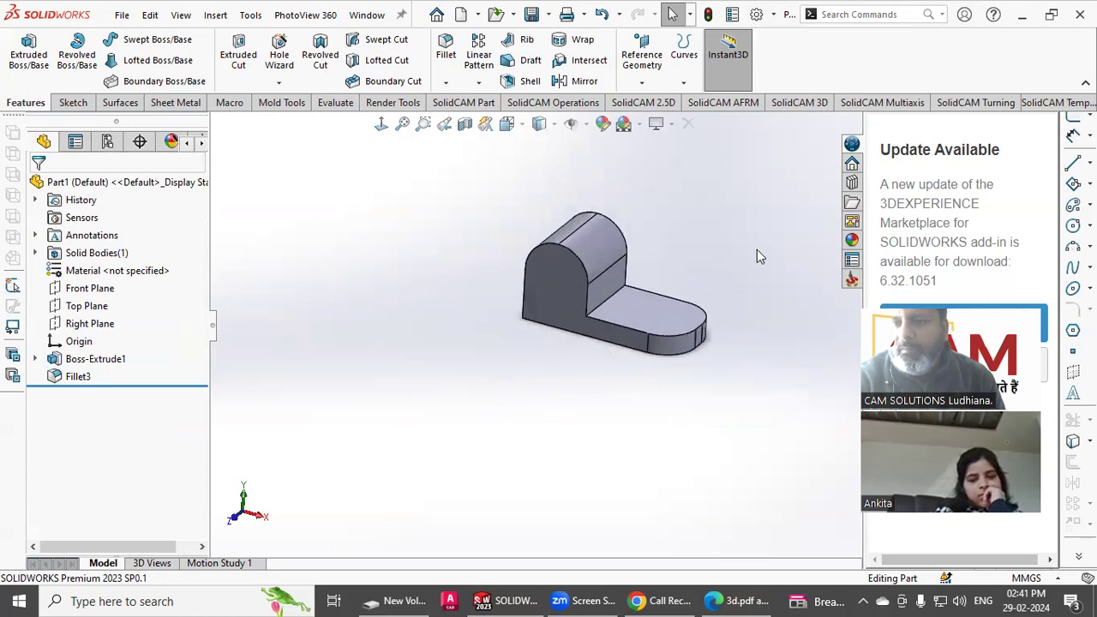
scroll(752, 257, down, 4)
middle_drag(660, 390, 635, 514)
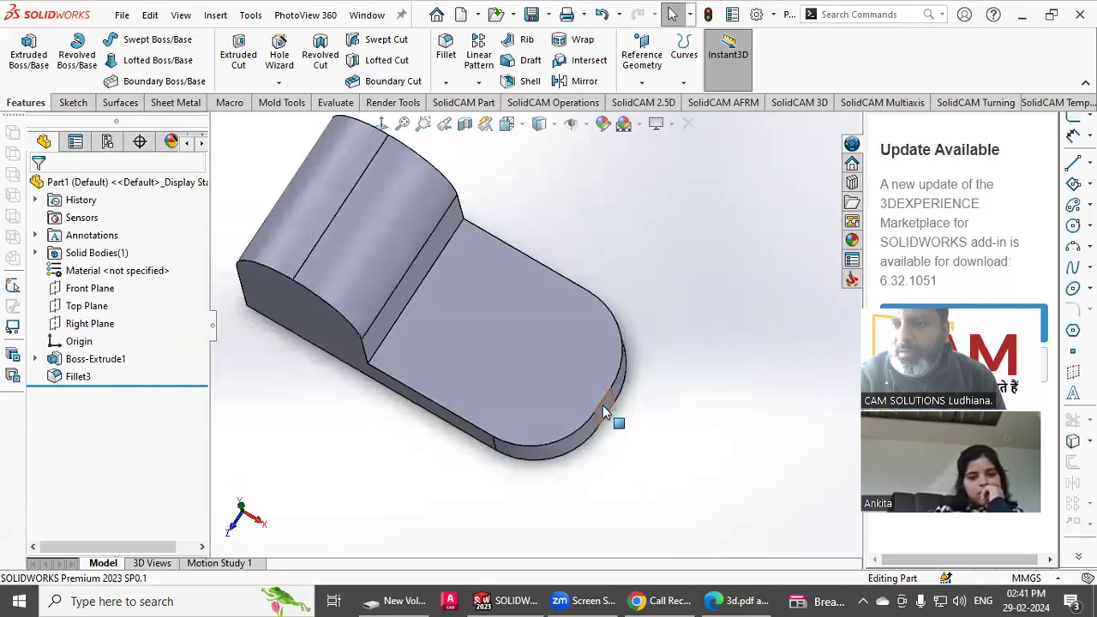
click(585, 439)
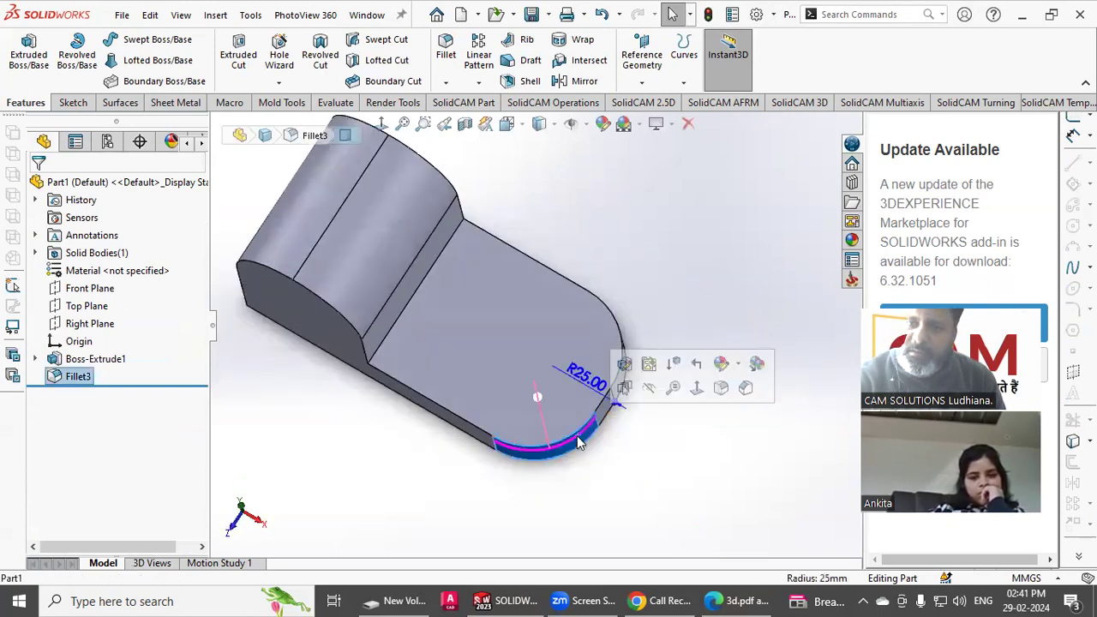
double_click(585, 382)
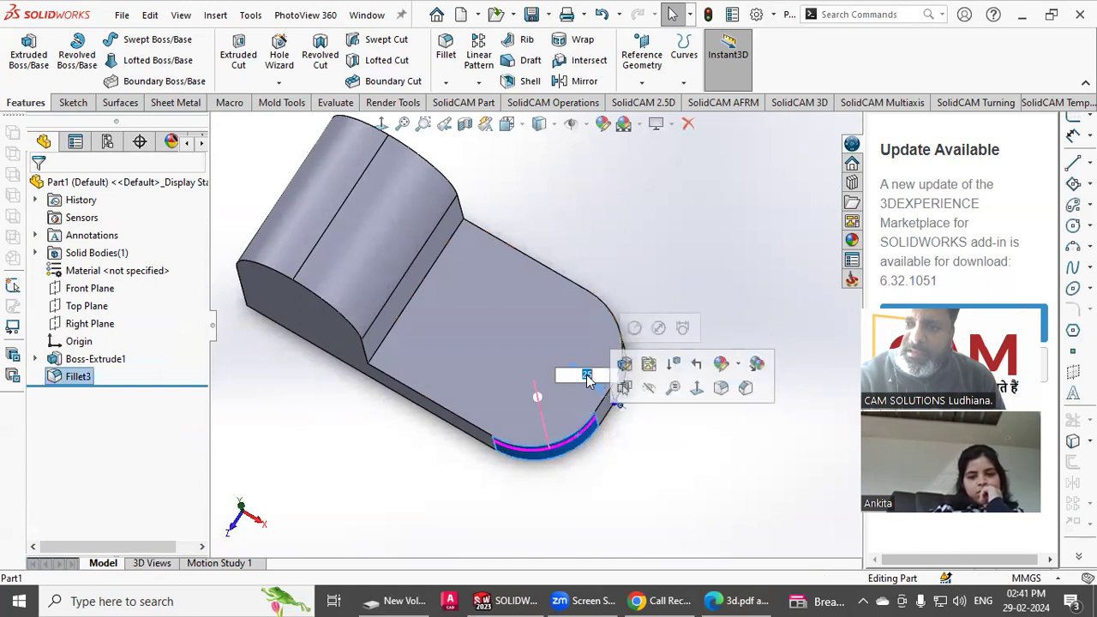
key(Return)
click(643, 406)
middle_drag(584, 392, 526, 263)
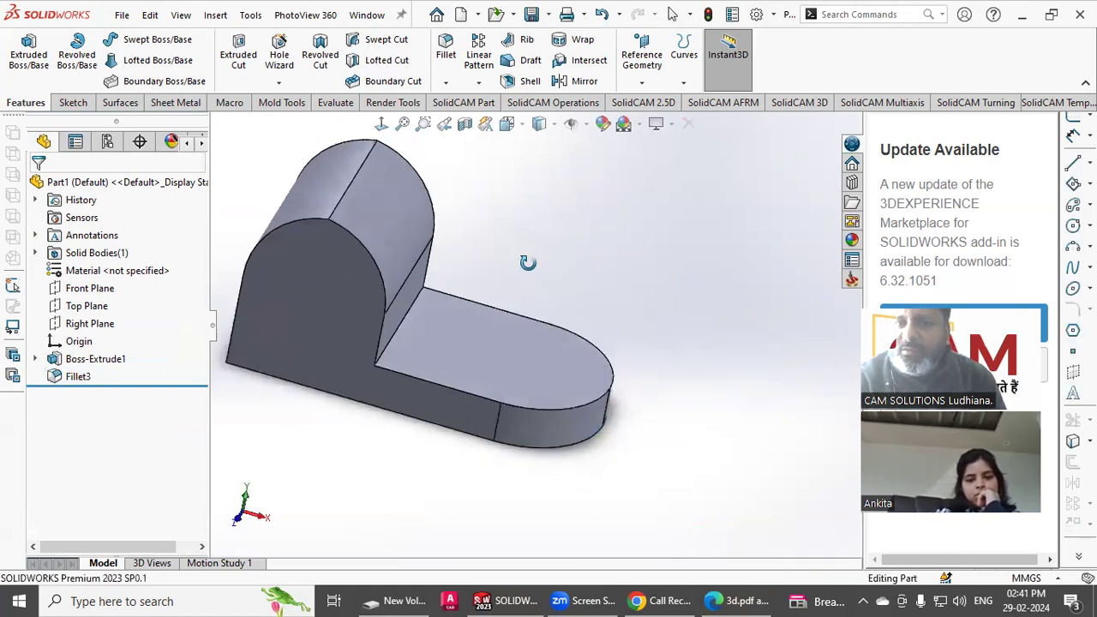
middle_drag(316, 242, 341, 202)
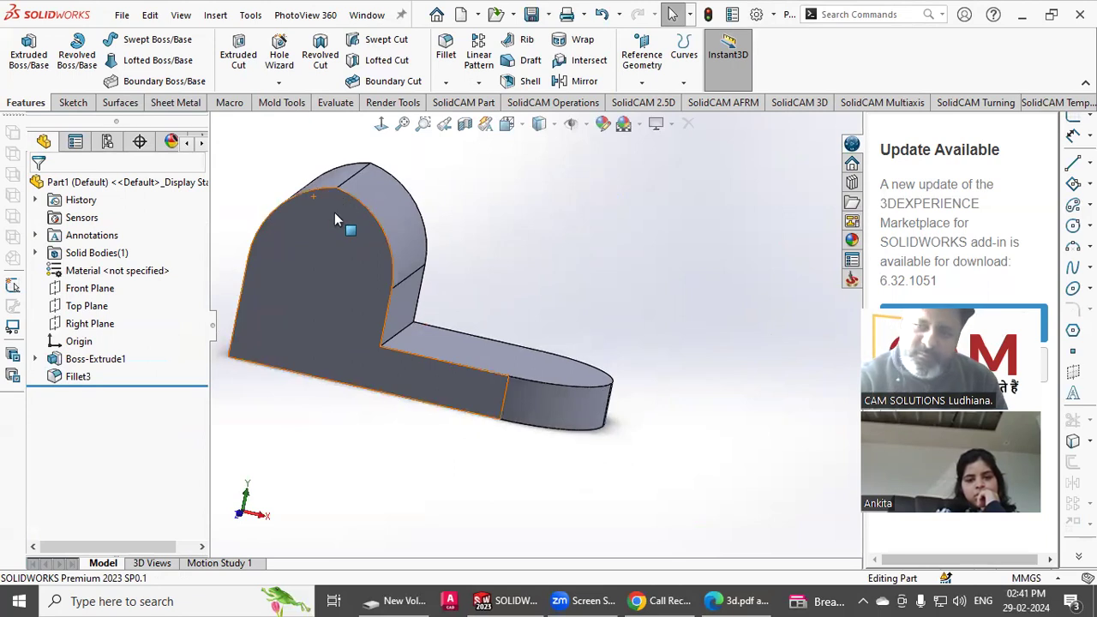
- Undo the 25 mm edge fillets, restoring the plain extruded L-shaped body
click(602, 15)
click(602, 15)
click(602, 16)
click(602, 16)
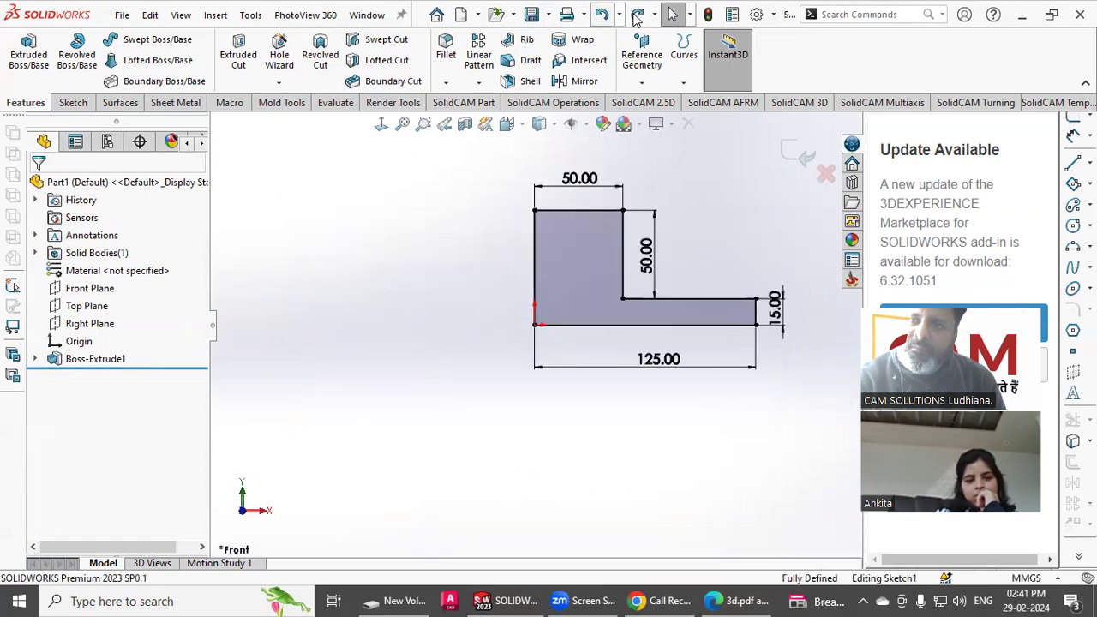
click(637, 15)
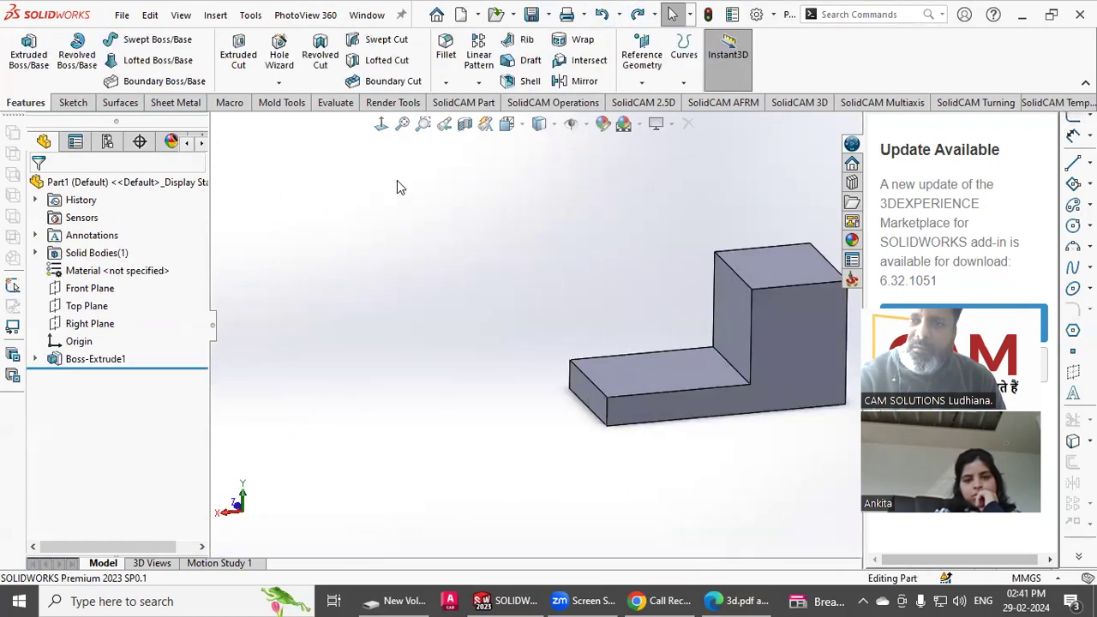
- Round the base's free end with a full round fillet between the body's two long side faces
click(445, 51)
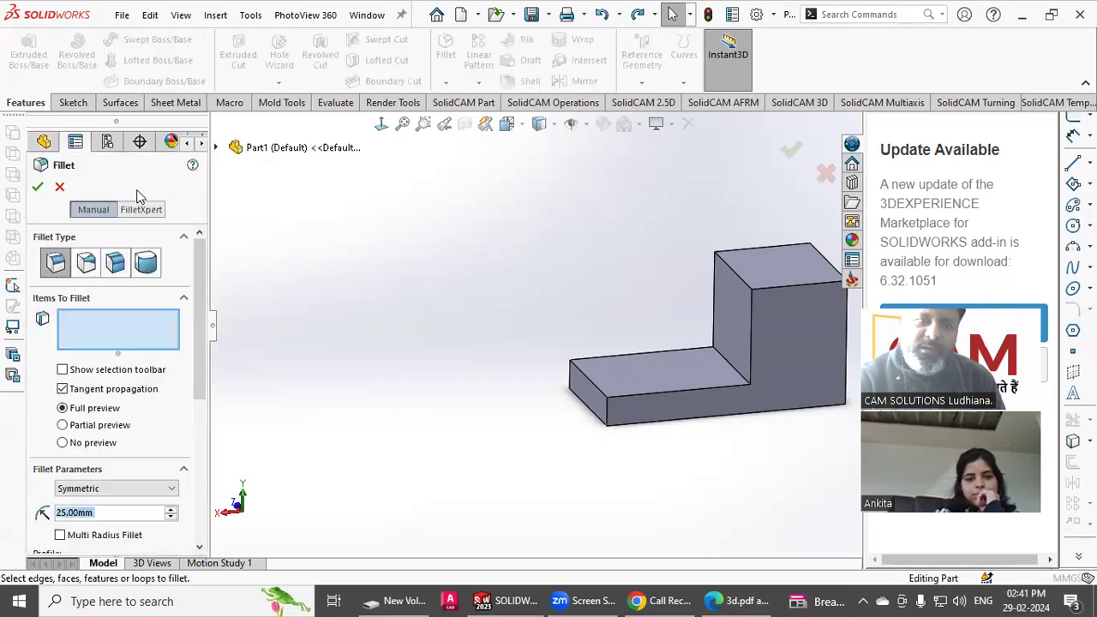
click(665, 411)
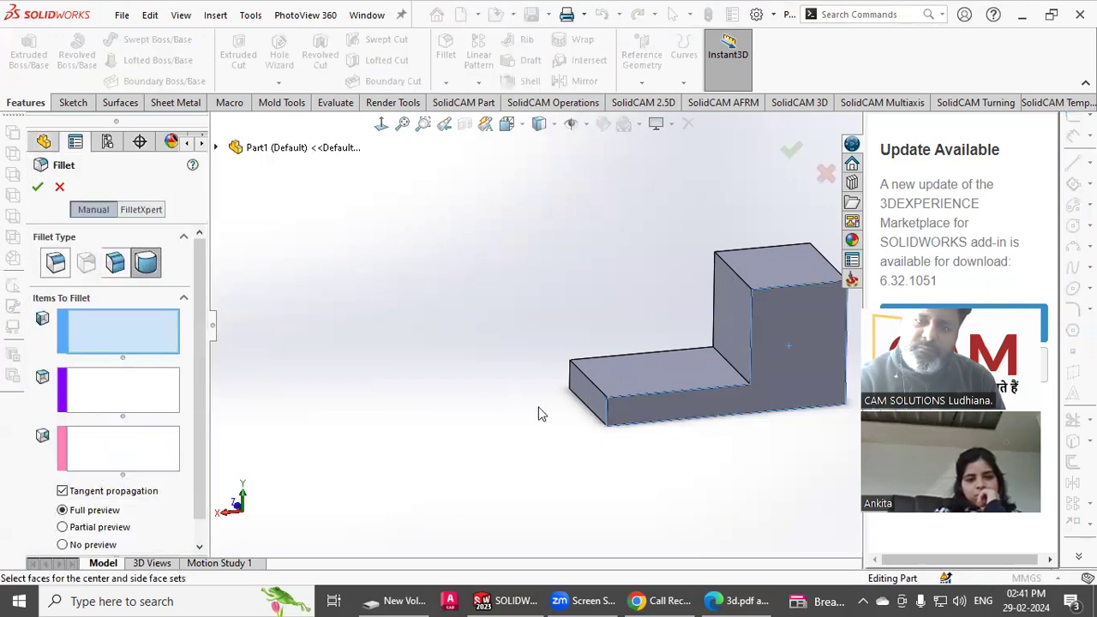
click(573, 403)
middle_drag(573, 403, 347, 445)
click(129, 448)
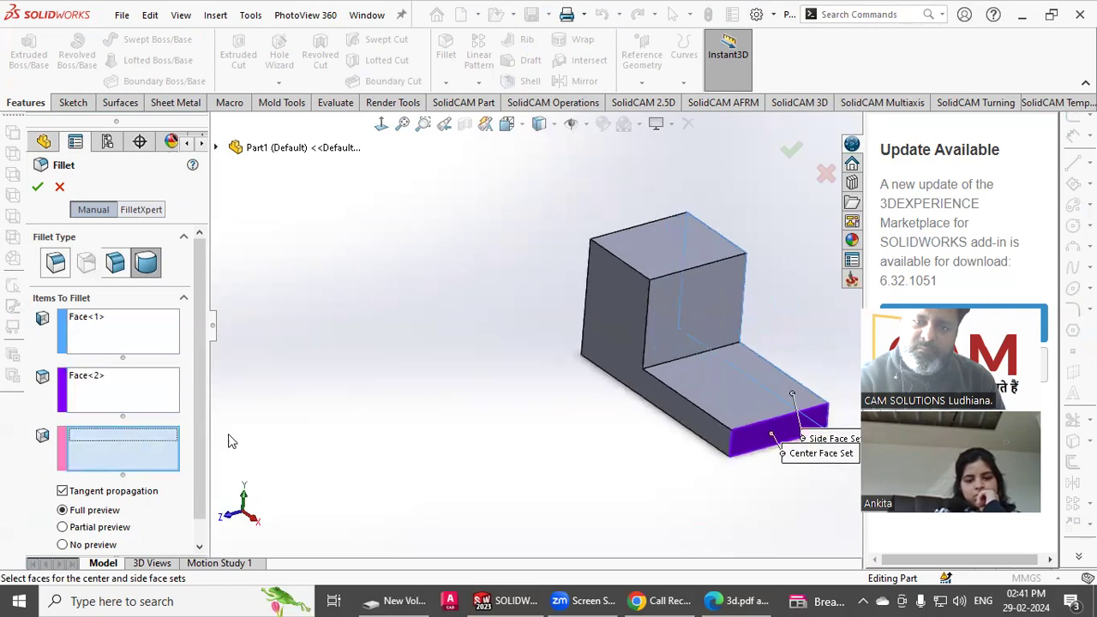
click(612, 391)
click(38, 189)
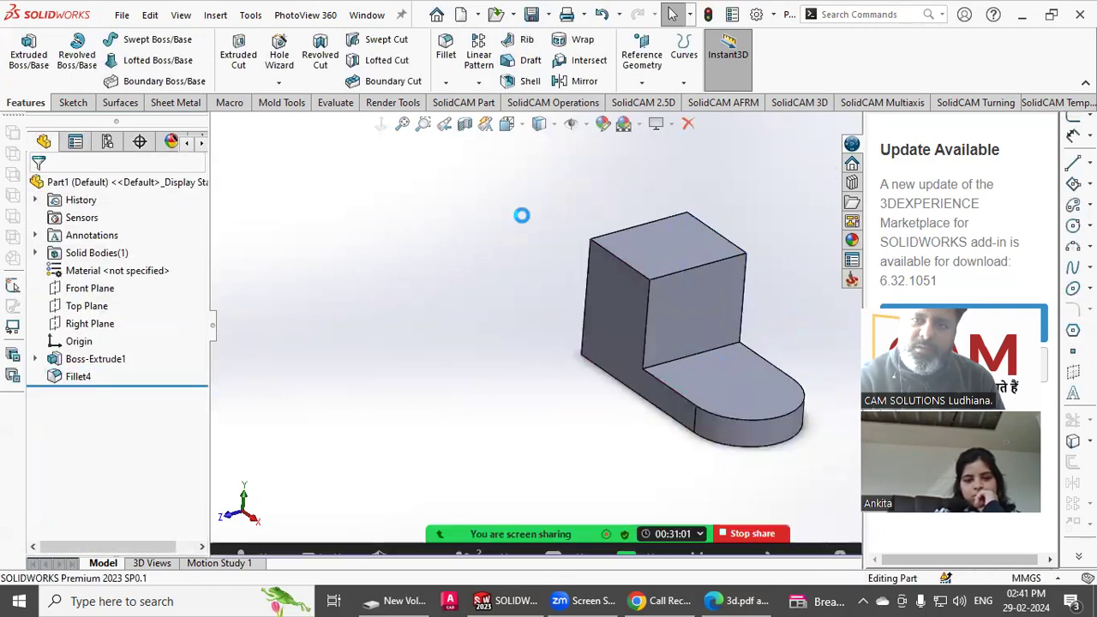
- Round the upright's top face with a full round fillet between its inner and outer vertical faces
key(Return)
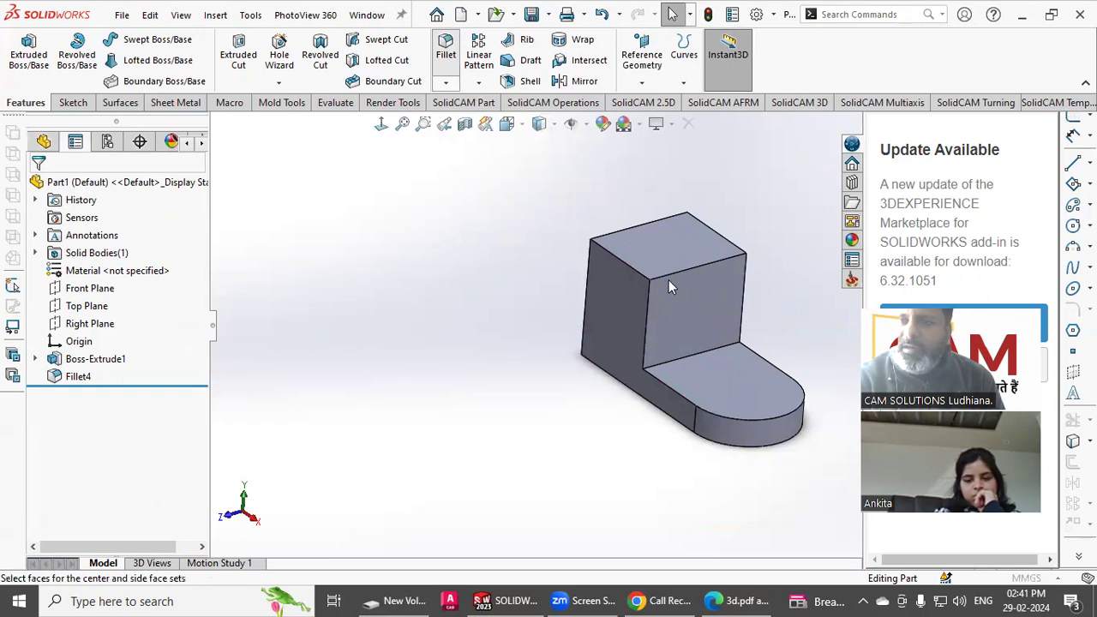
click(666, 284)
click(649, 260)
middle_drag(648, 260, 616, 363)
click(615, 366)
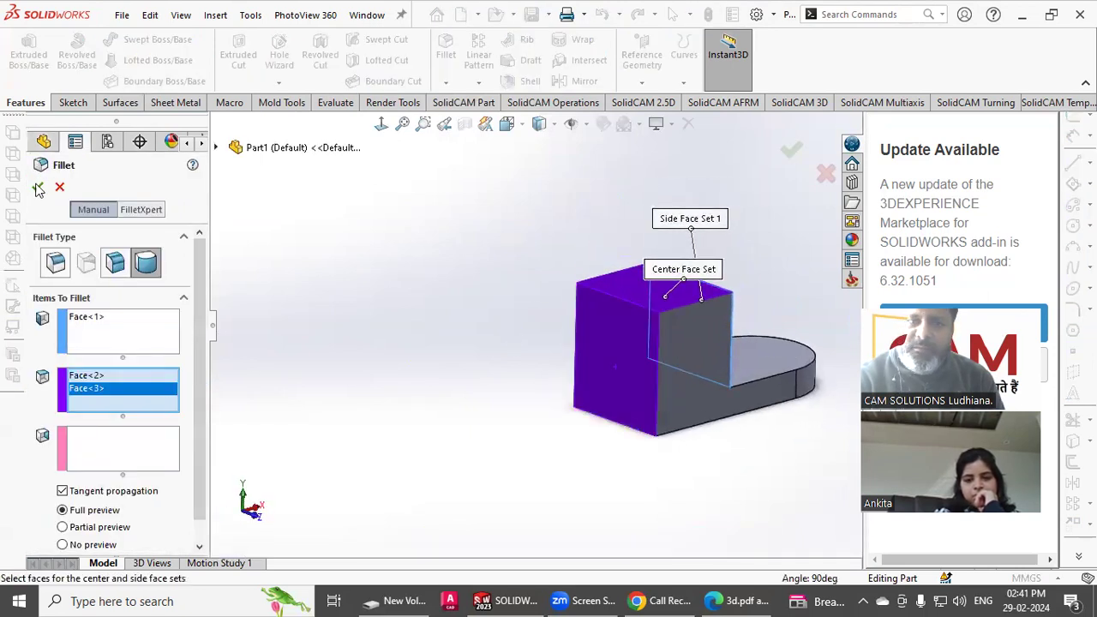
right_click(91, 390)
click(111, 416)
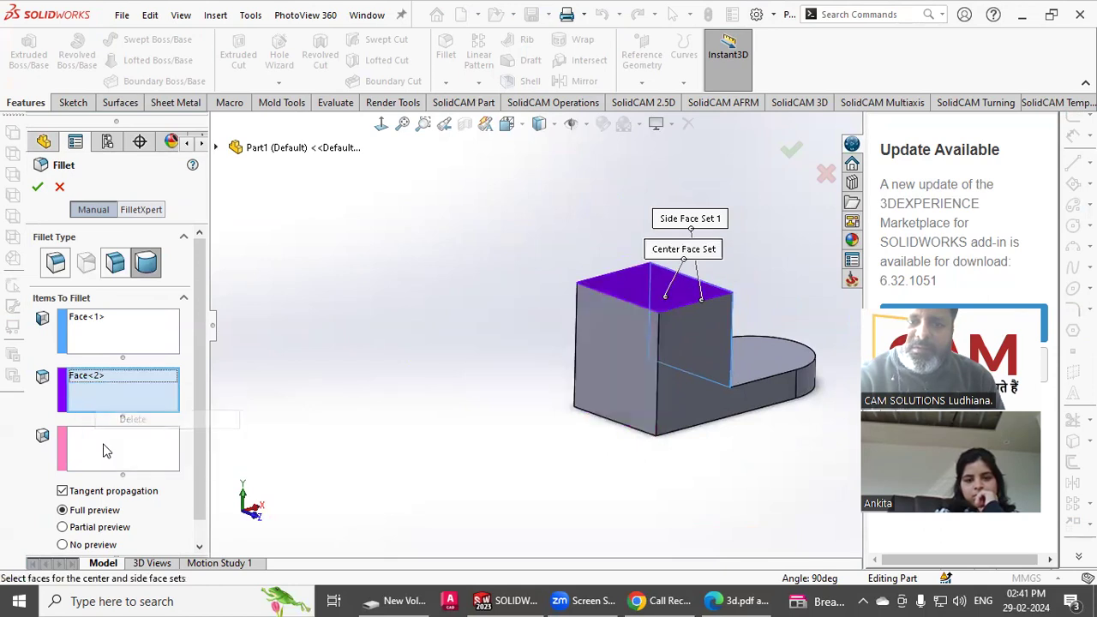
click(647, 339)
click(37, 189)
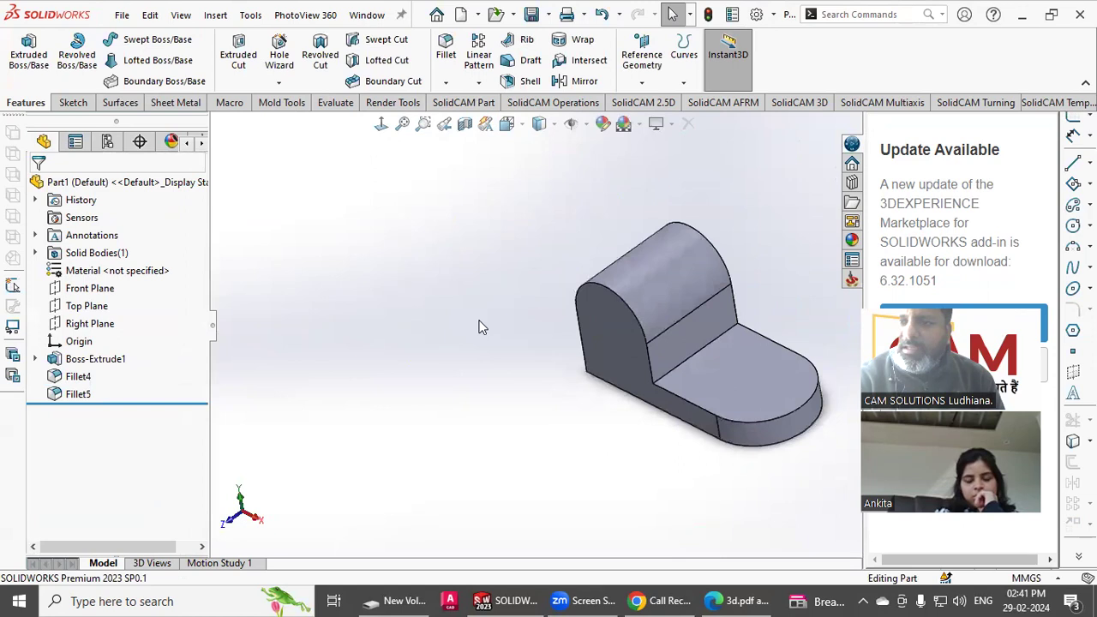
- Set the L-shaped body's extrusion depth to 65 mm
click(711, 368)
middle_drag(718, 377, 739, 401)
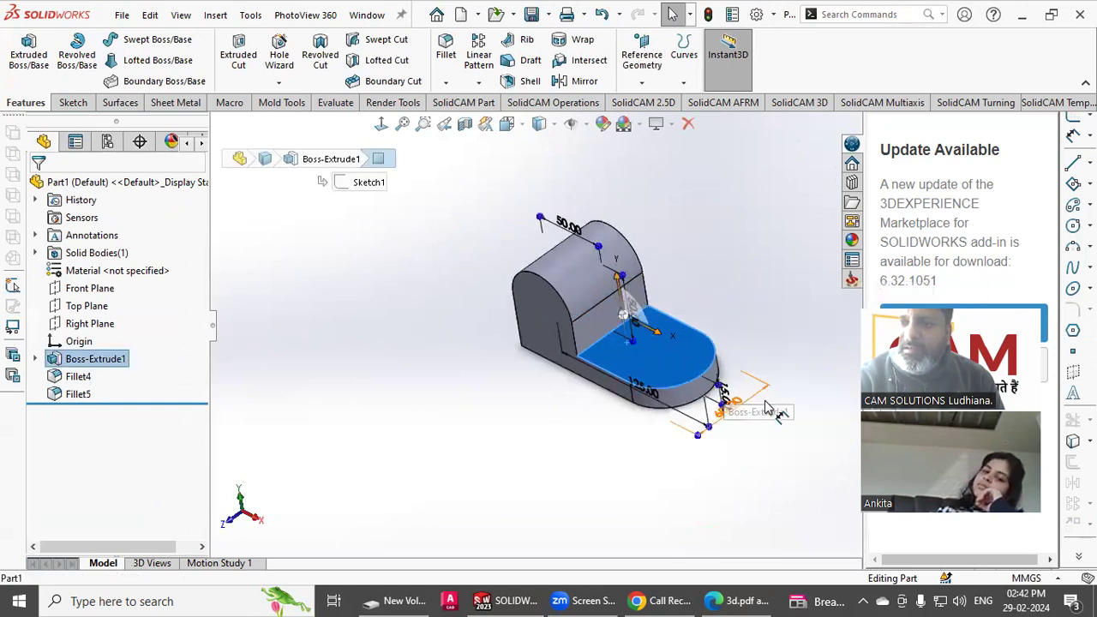
text(6)
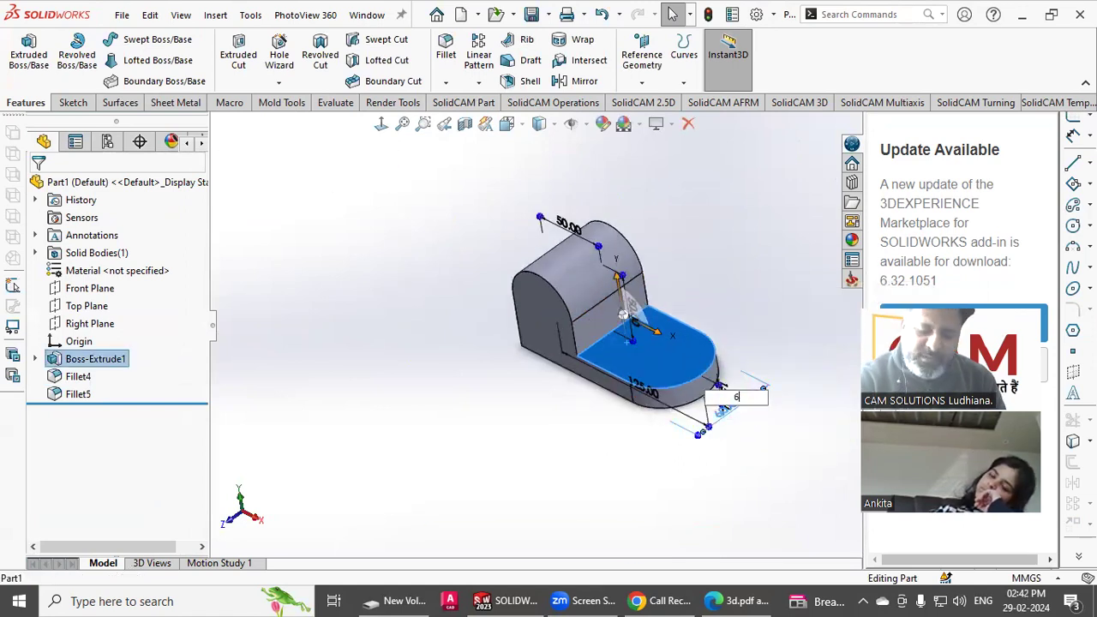
text(5)
key(Return)
click(767, 321)
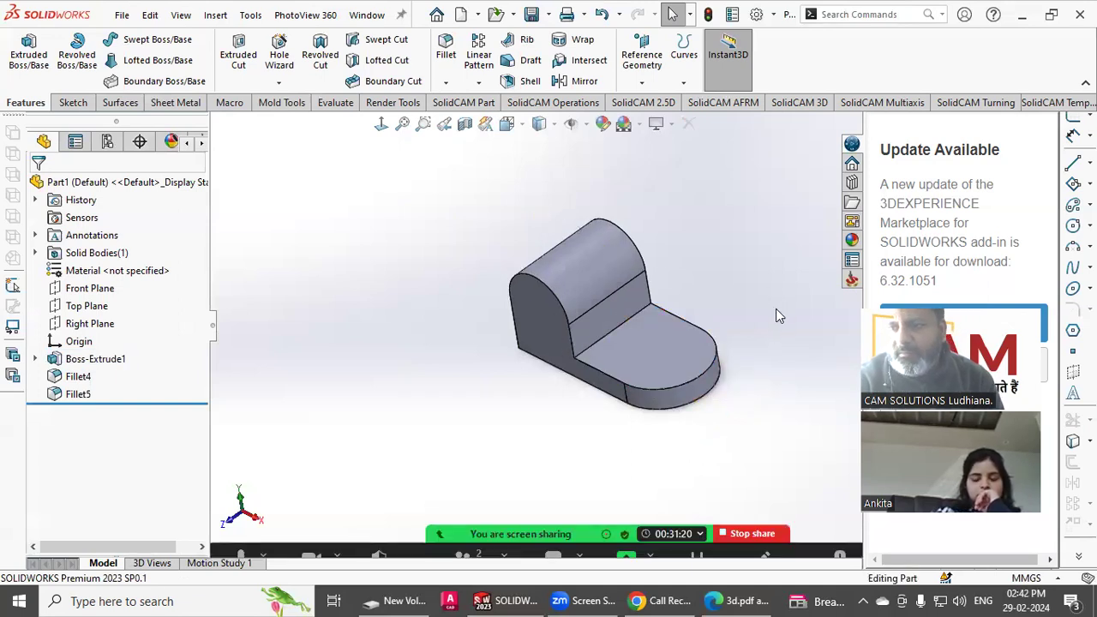
- Increase the L-shaped body's extrusion depth beyond 65 mm
click(683, 347)
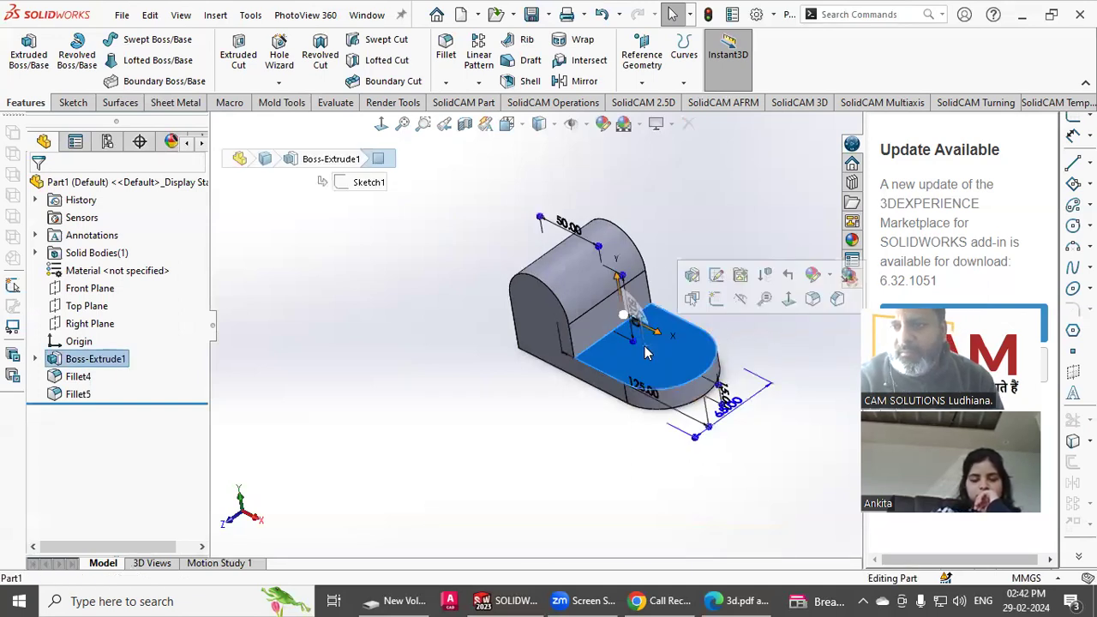
click(739, 406)
key(Return)
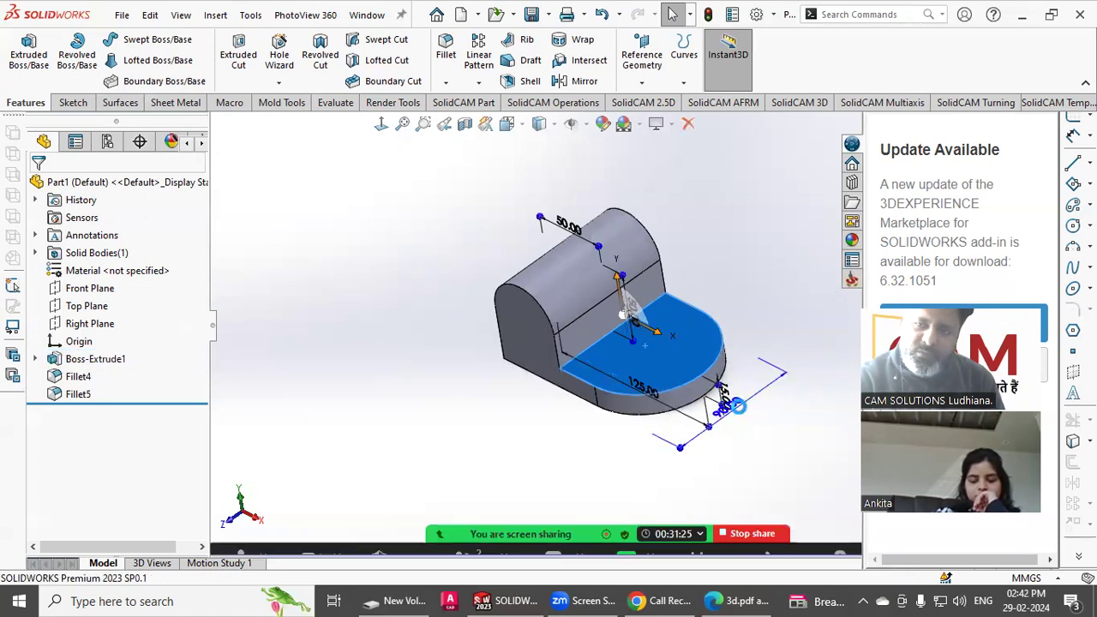
click(779, 292)
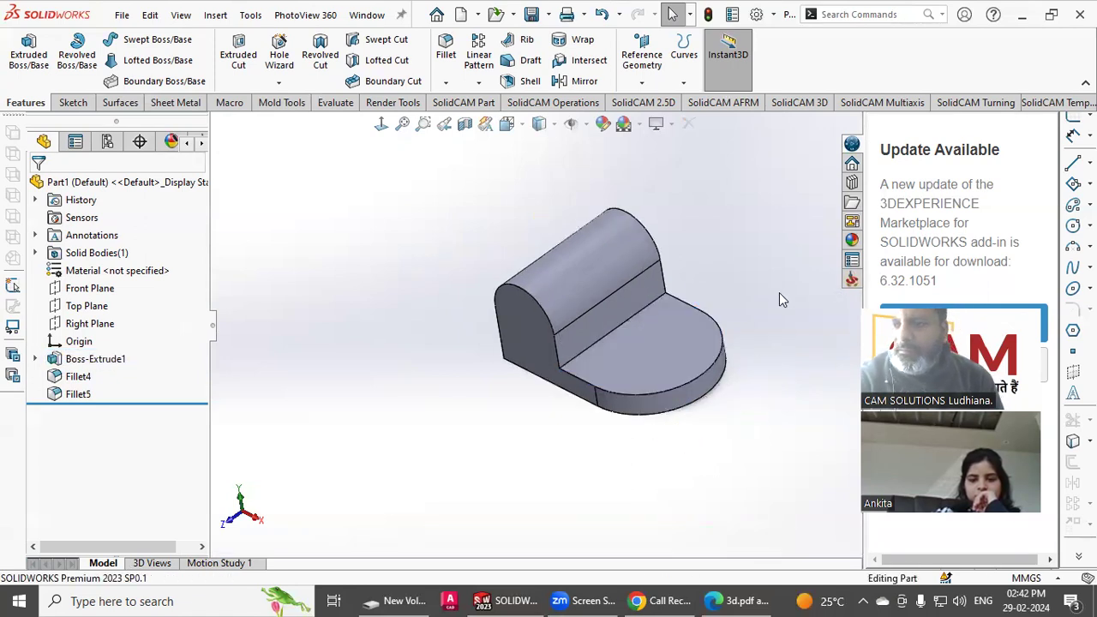
- Set the L-shaped body's extrusion depth to 30 mm
click(696, 334)
click(732, 401)
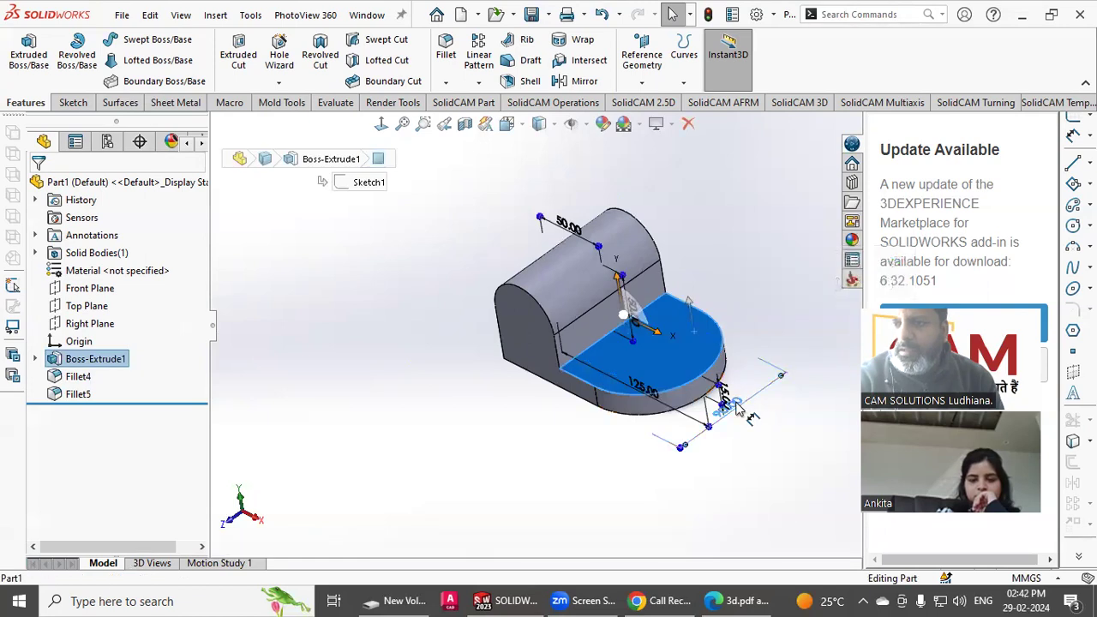
text(30)
key(Return)
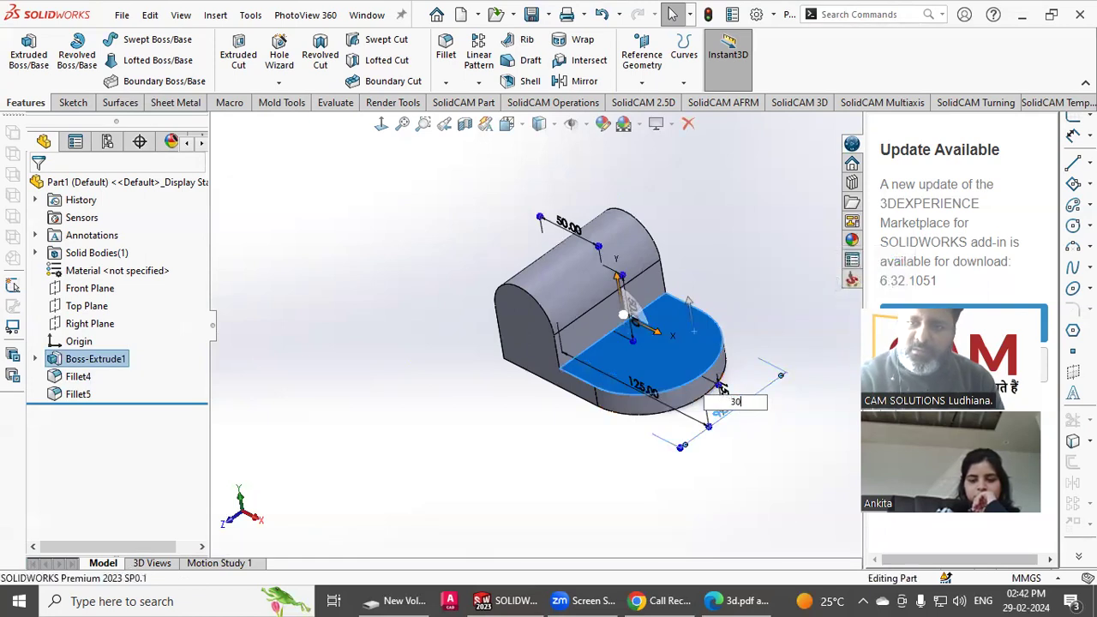
click(748, 439)
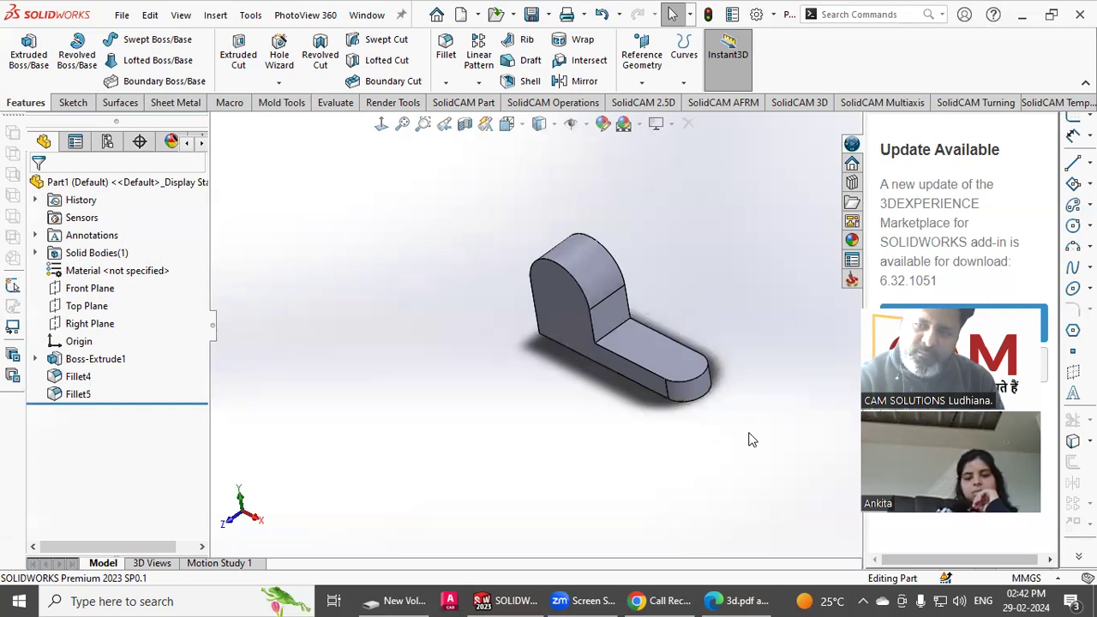
- Undo the recent extrusion depth changes to the L-shaped body
key(ctrl+z)
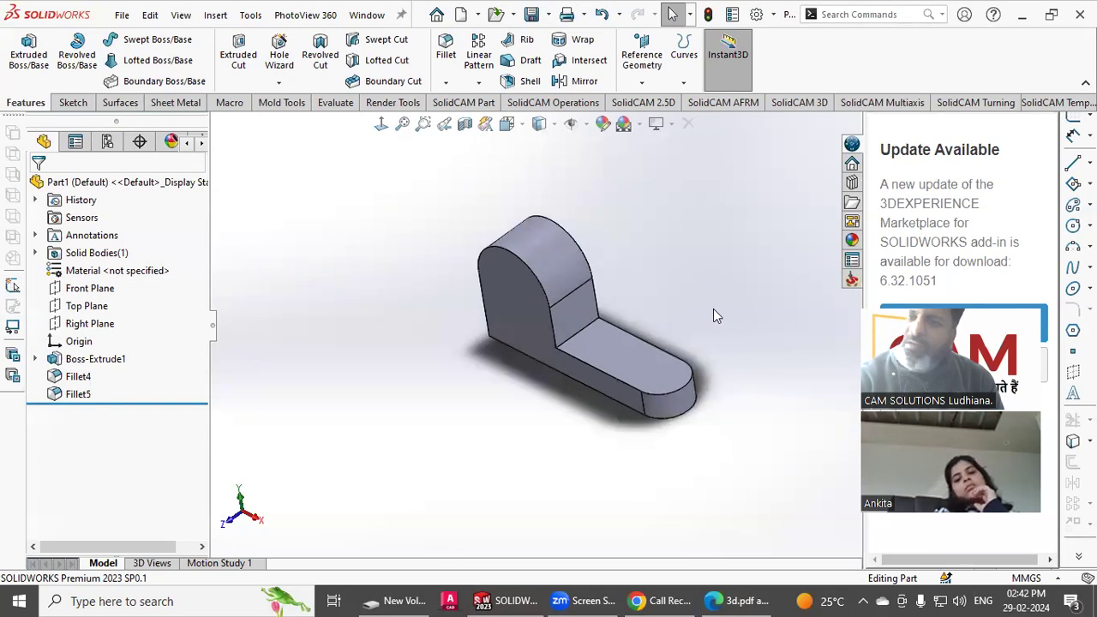
click(605, 15)
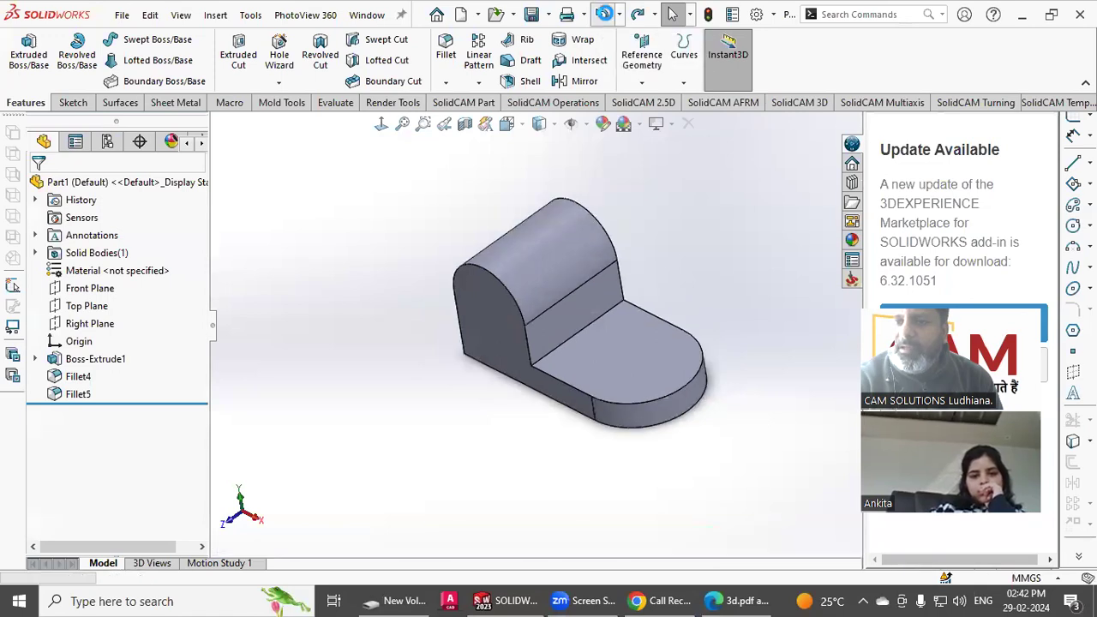
click(600, 347)
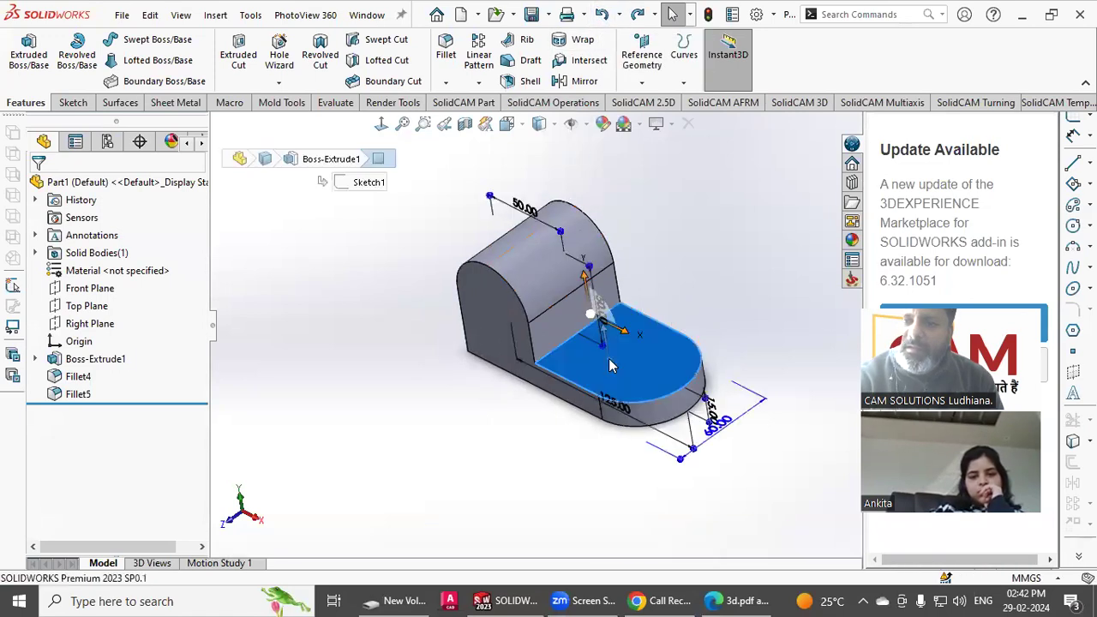
middle_drag(642, 405, 640, 369)
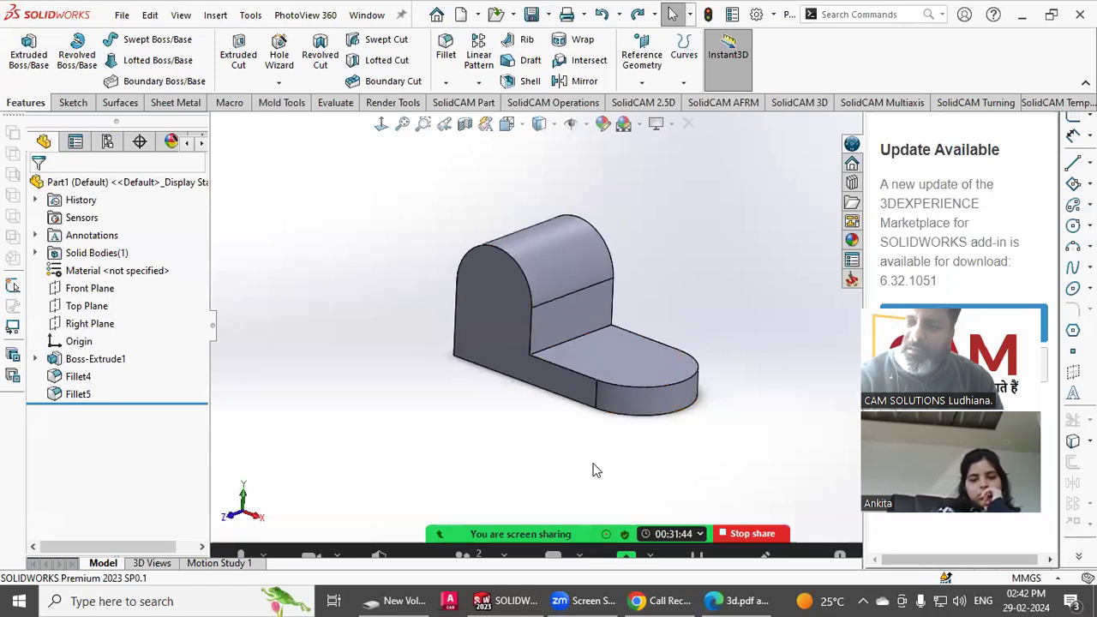
- Sketch a cut rectangle on the upright's inner face, from rounded top to base surface, about 20 mm and 22 mm from the side edges
click(728, 599)
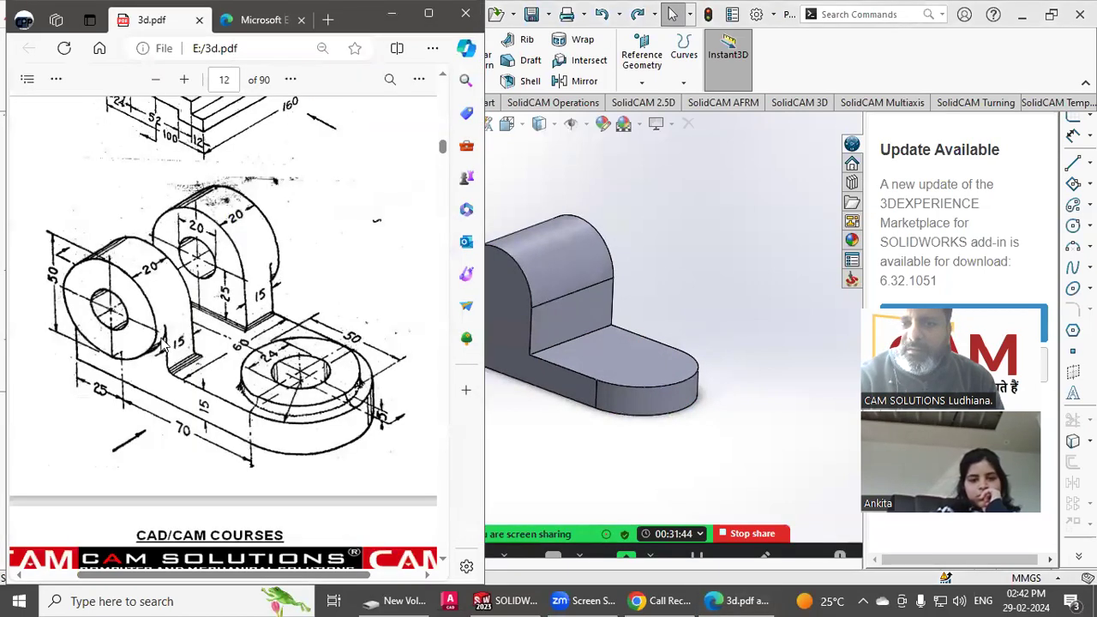
click(649, 194)
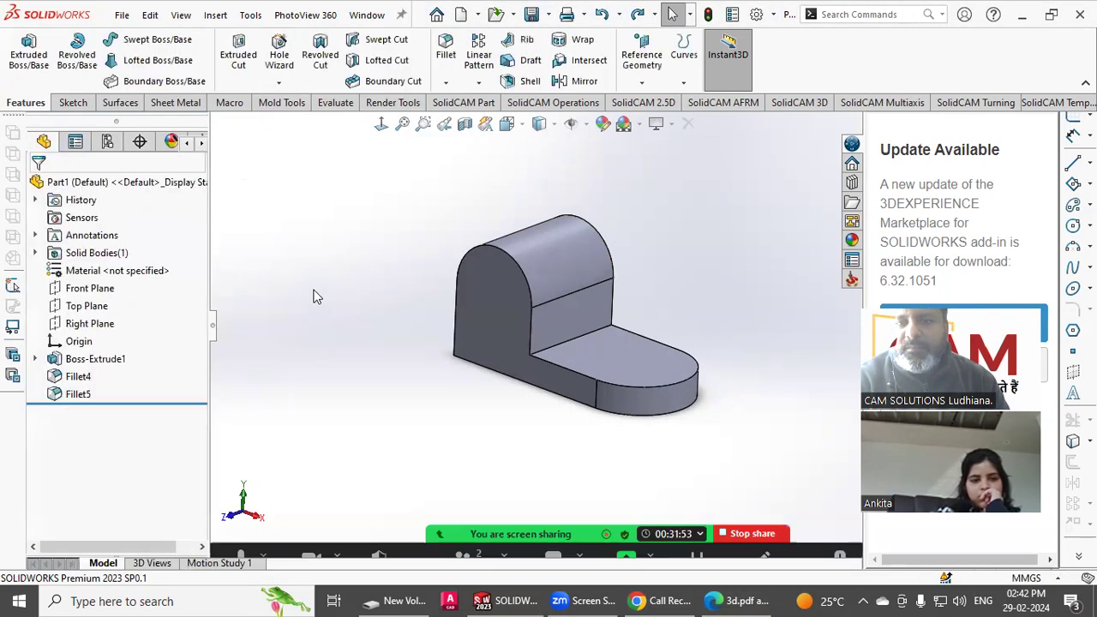
click(238, 57)
click(579, 306)
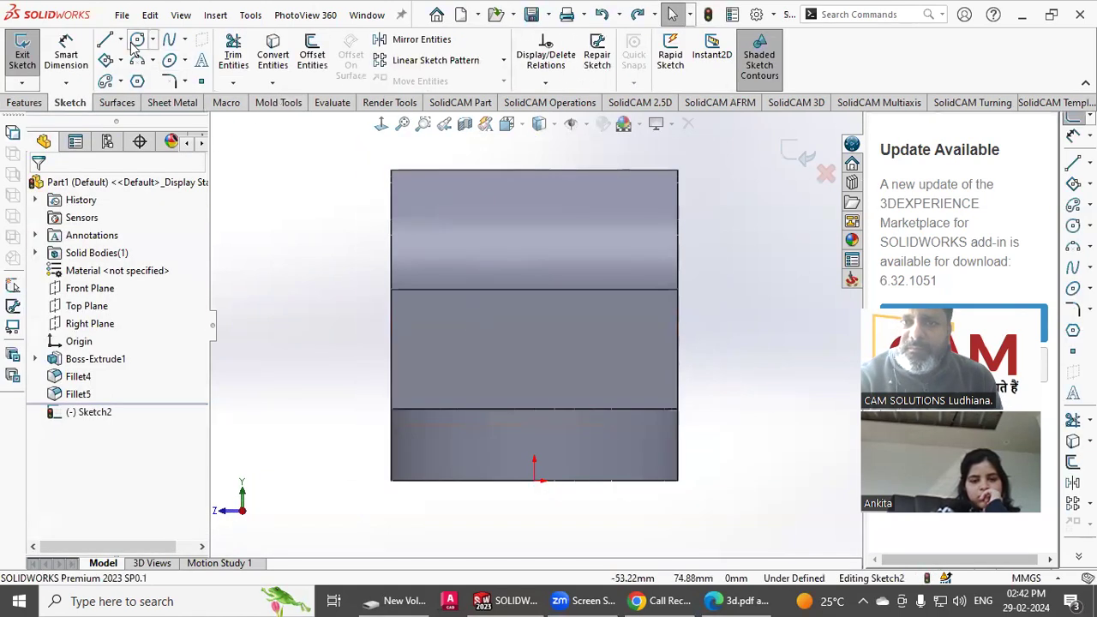
click(119, 60)
click(150, 78)
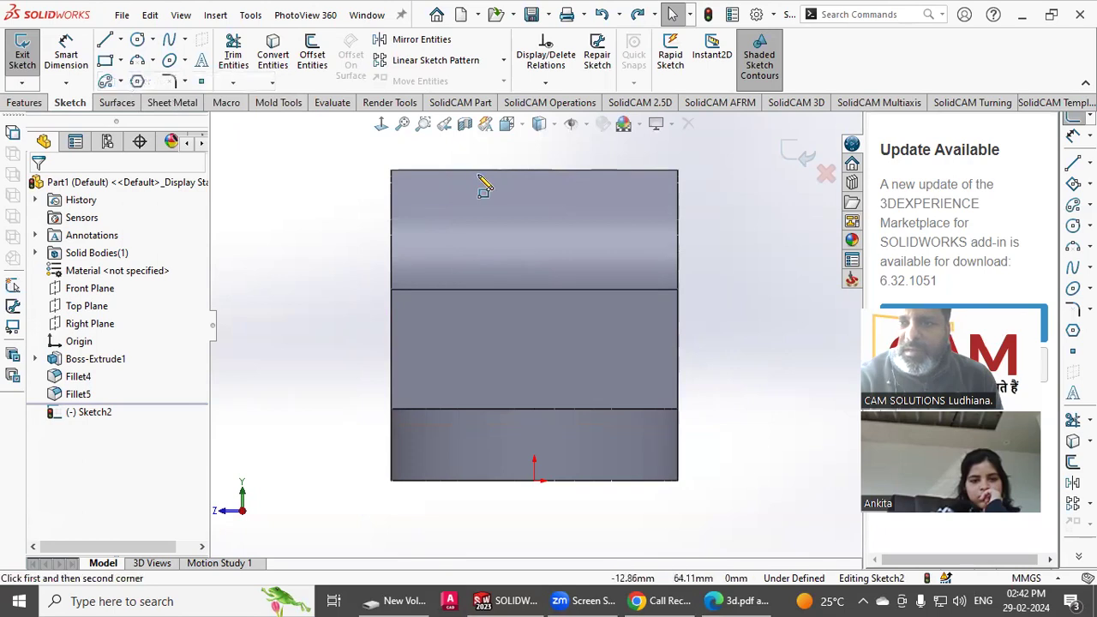
click(486, 171)
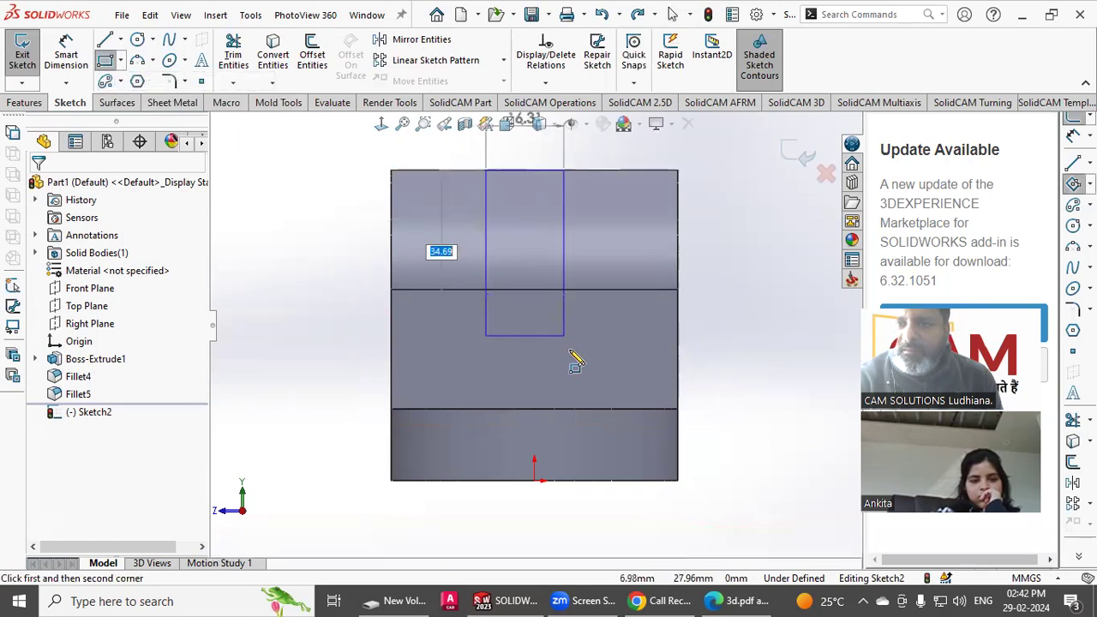
click(572, 408)
right_click(576, 416)
click(599, 420)
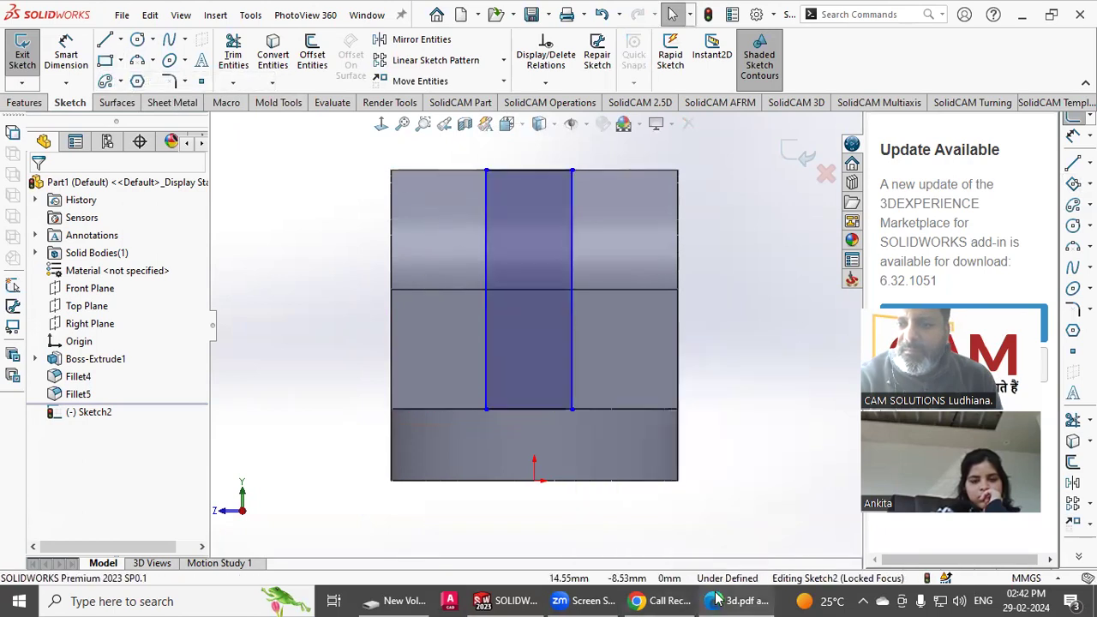
- Check the lug thickness in 3d.pdf and dimension the rectangle's front side 15 mm from the upright's front side edge
click(720, 600)
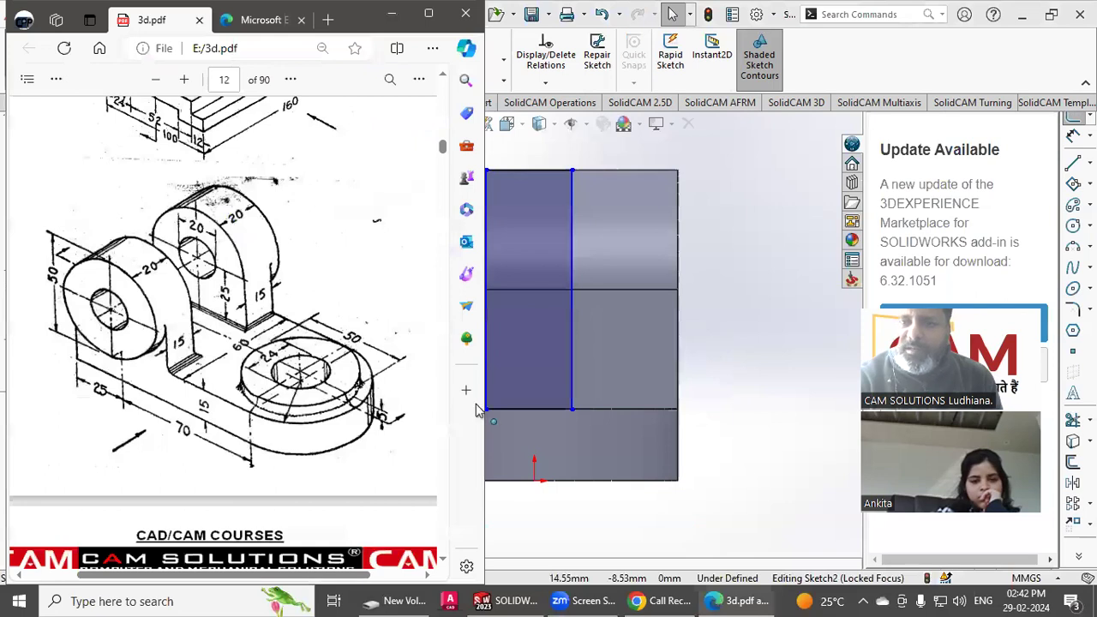
click(391, 14)
click(66, 53)
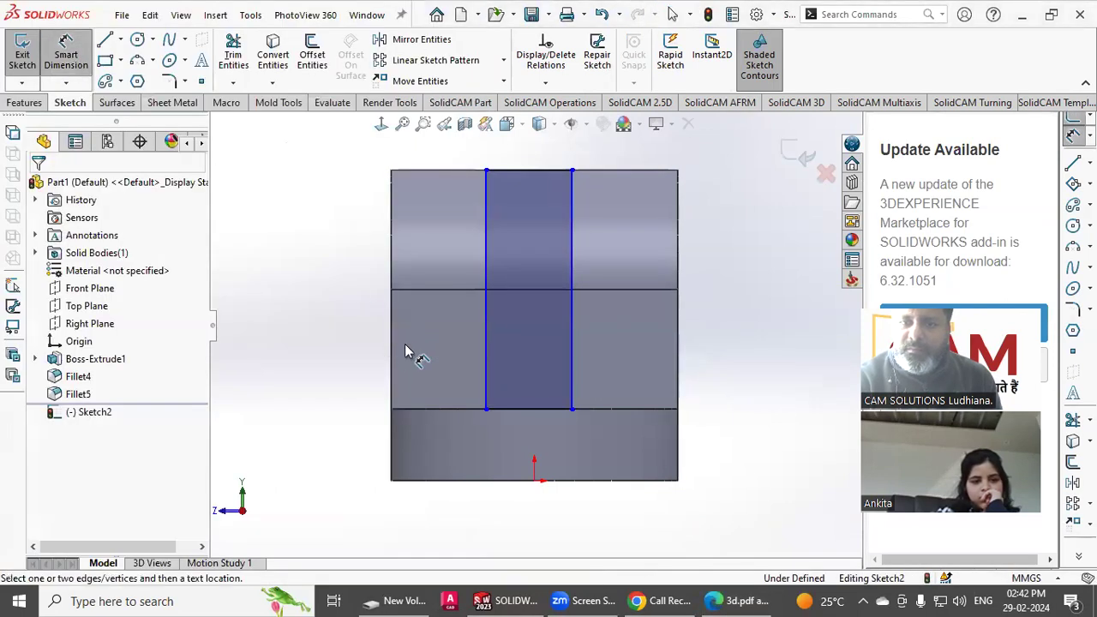
click(391, 355)
click(485, 356)
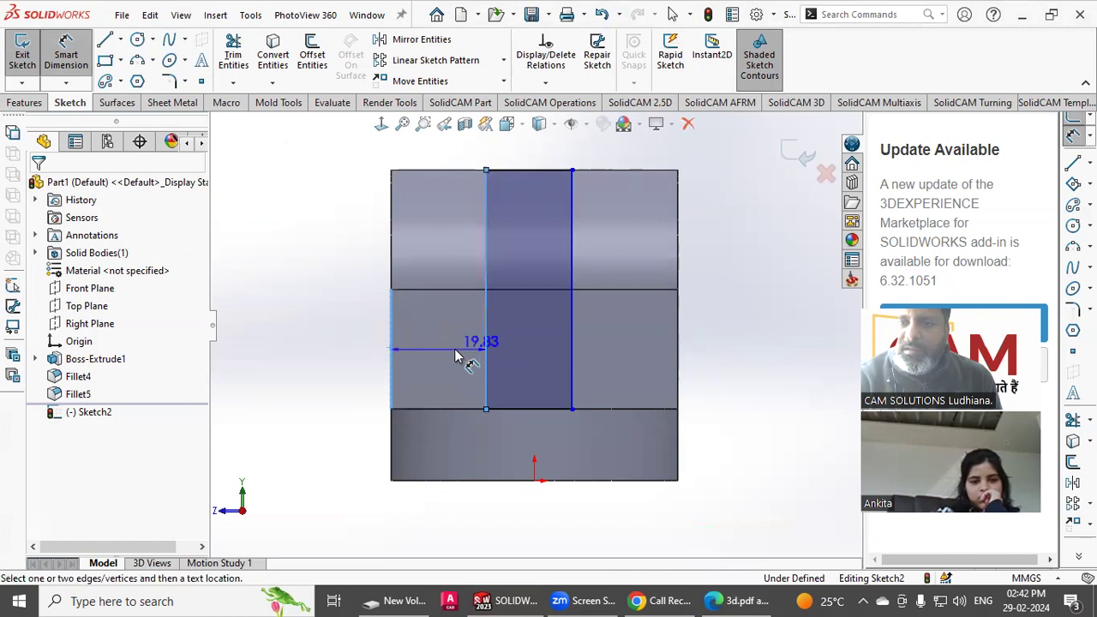
click(439, 349)
key(Return)
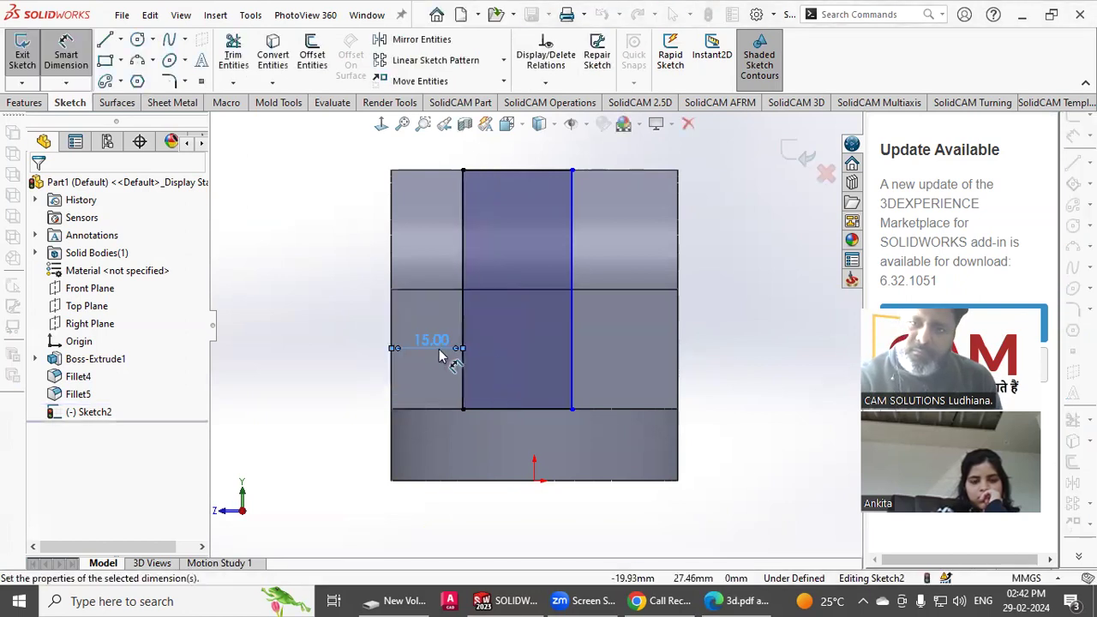
- Dimension the rectangle's rear side 15 mm from the upright's rear side edge
click(572, 355)
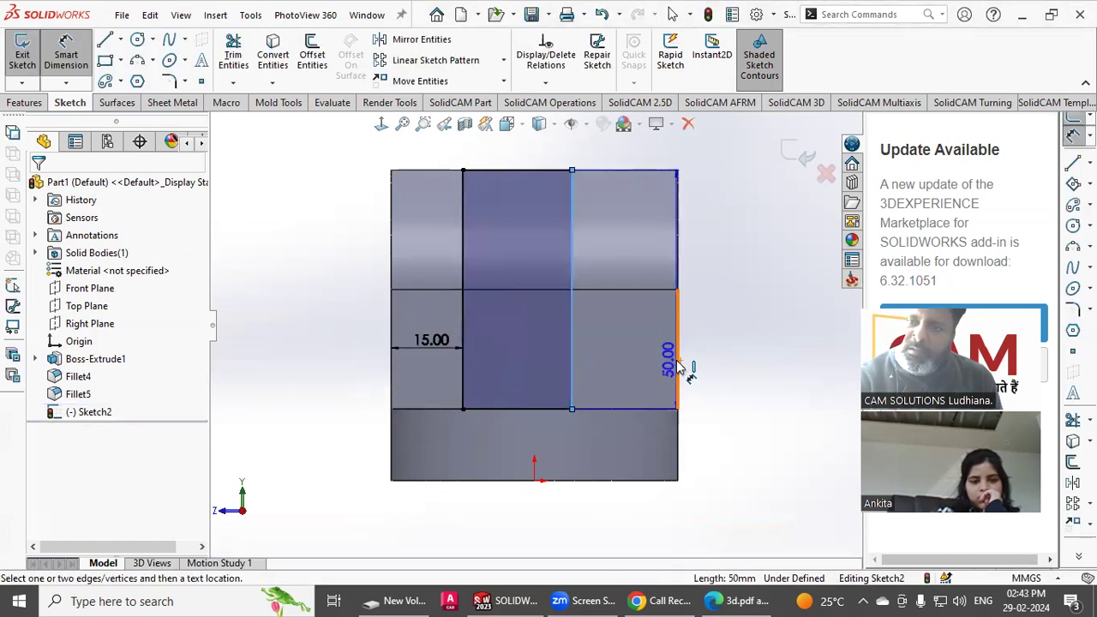
click(677, 358)
click(645, 356)
text(15)
key(Return)
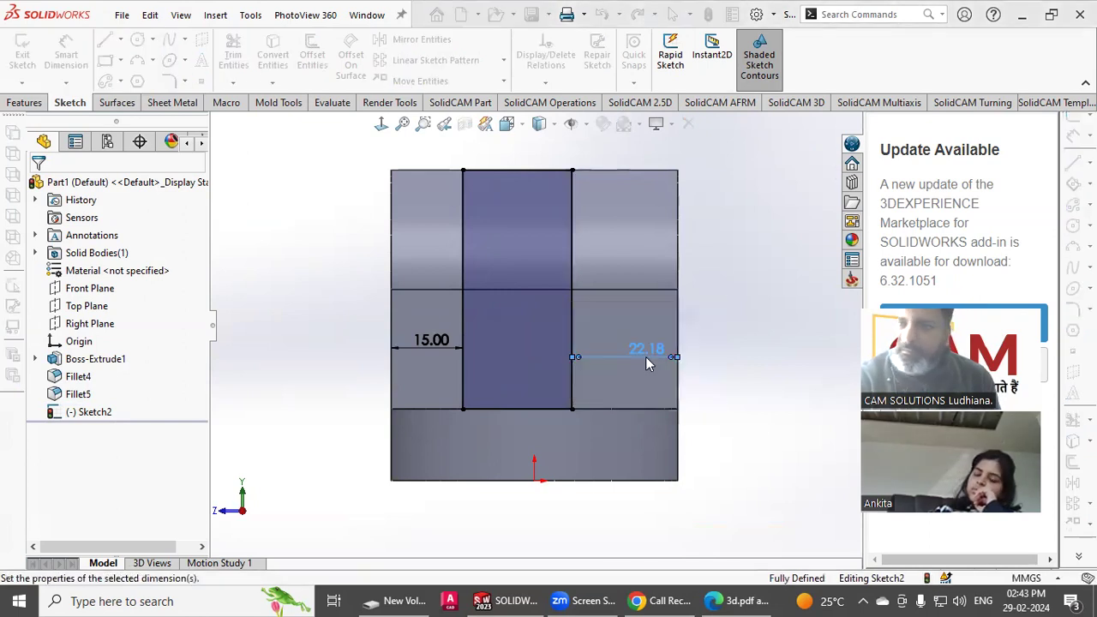
- Cut the rectangle through the upright with an Extruded Cut set to Through All, separating it into two lugs
key(f)
key(ctrl+7)
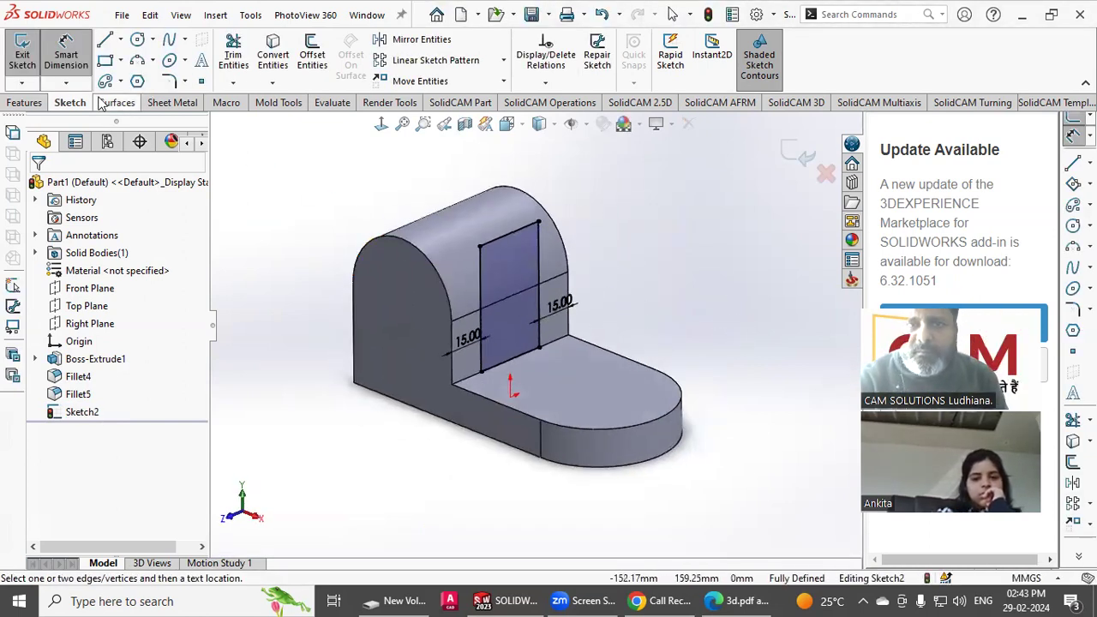
click(24, 103)
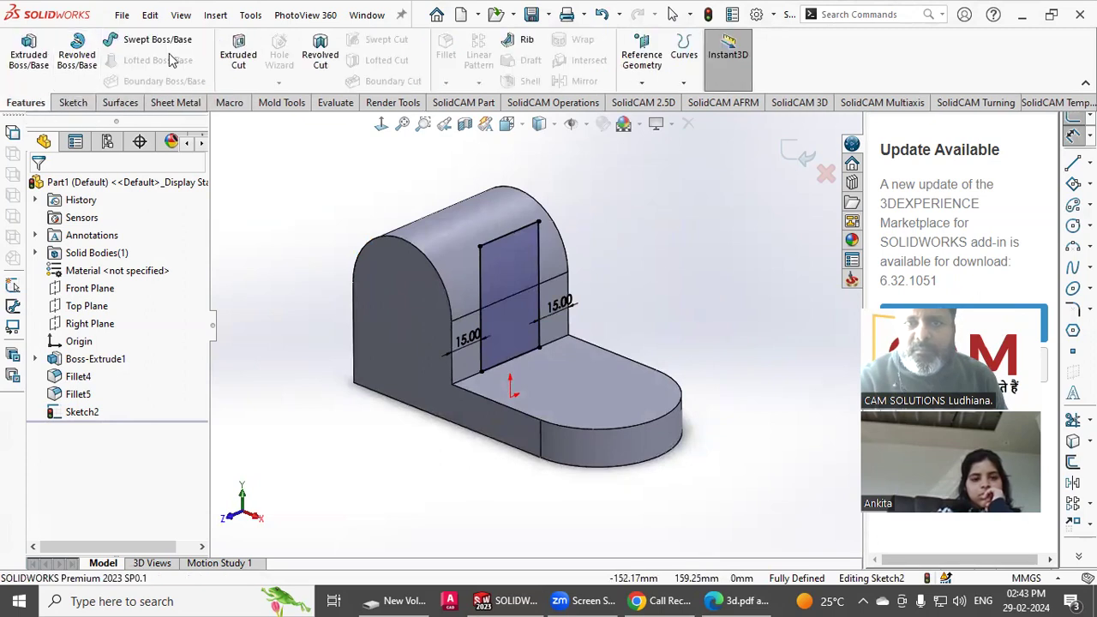
click(229, 59)
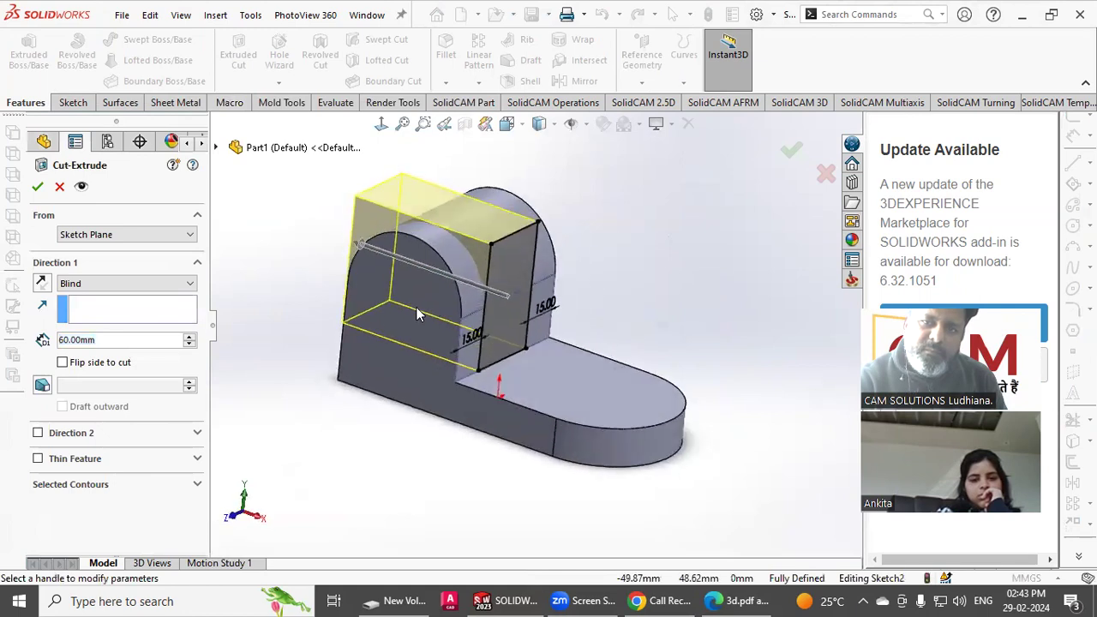
click(121, 290)
click(114, 310)
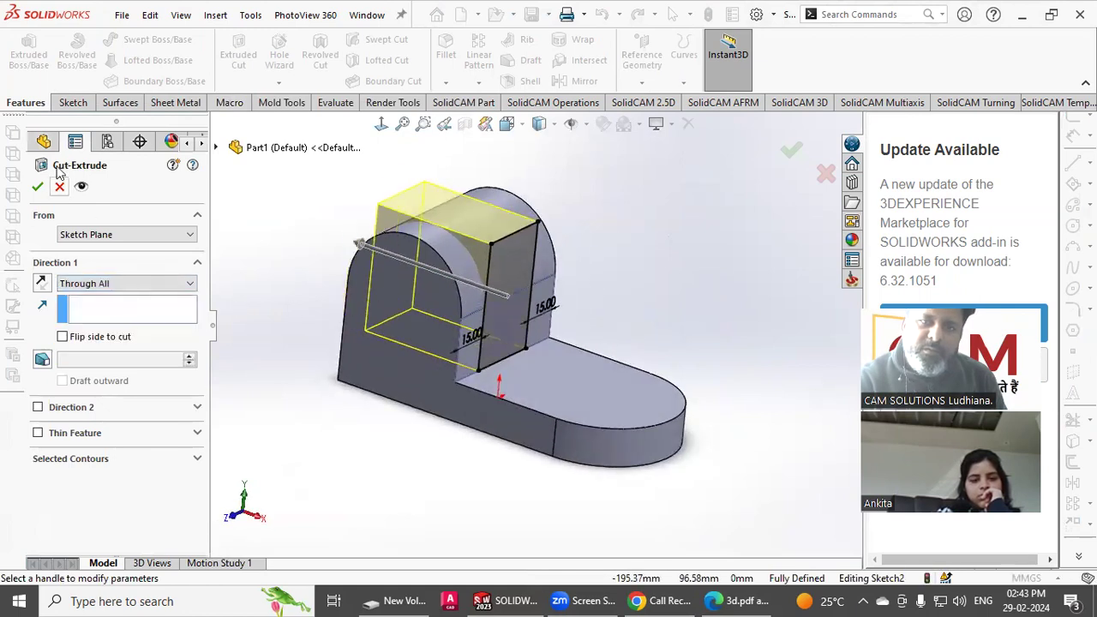
click(38, 189)
middle_drag(301, 262, 285, 278)
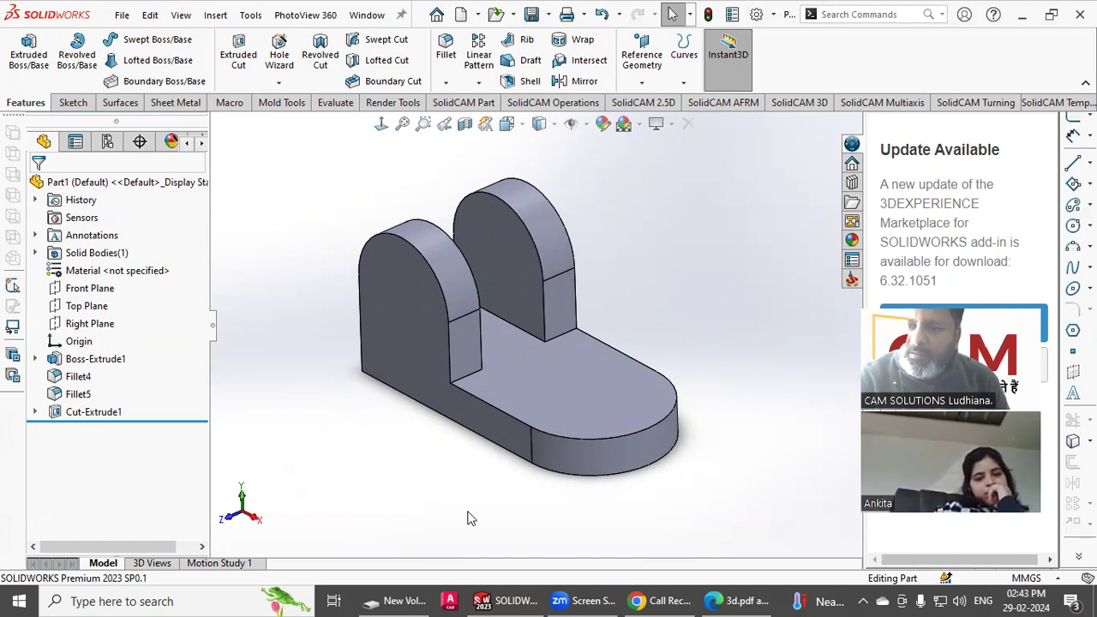
- Check the round lug boss in 3d.pdf and sketch a circle for an extruded boss on the front lug's outer face, centred on its rounded top
click(724, 598)
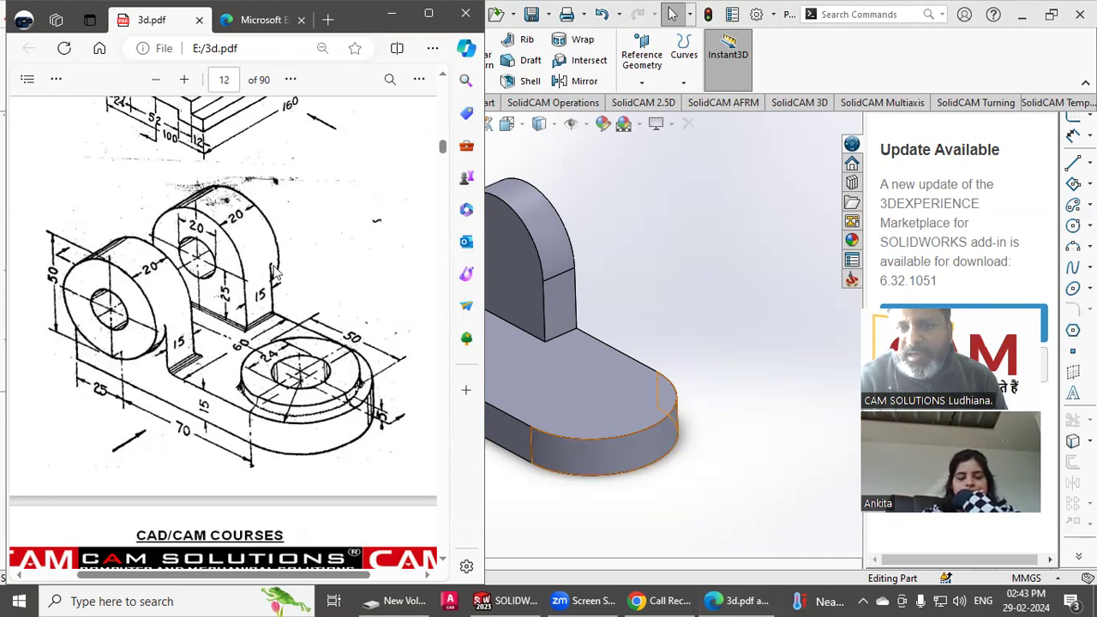
click(641, 240)
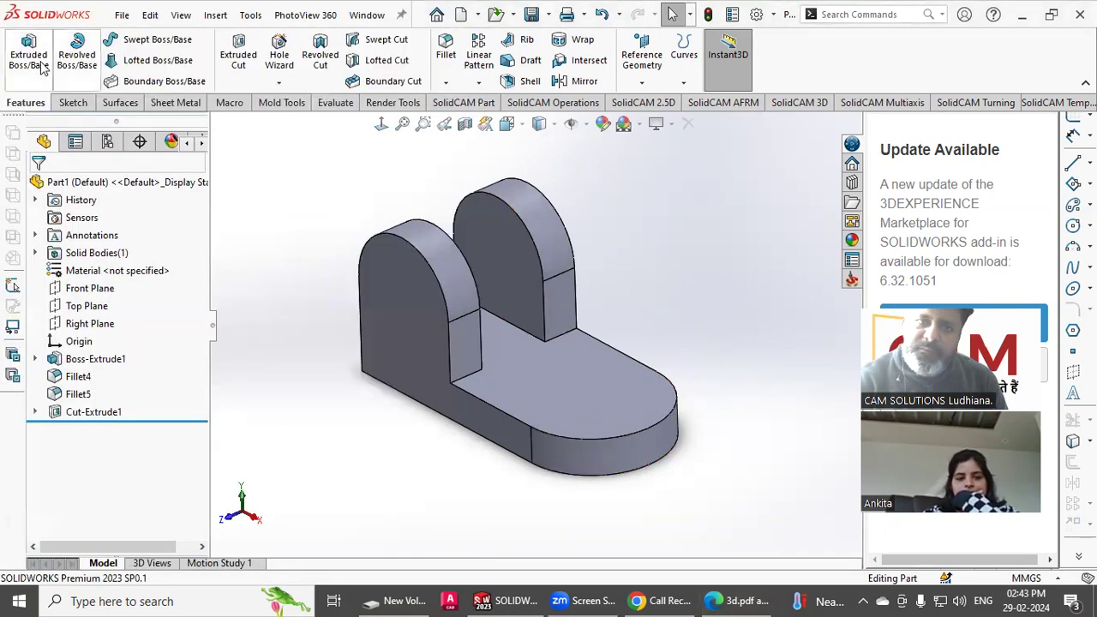
click(29, 56)
click(397, 285)
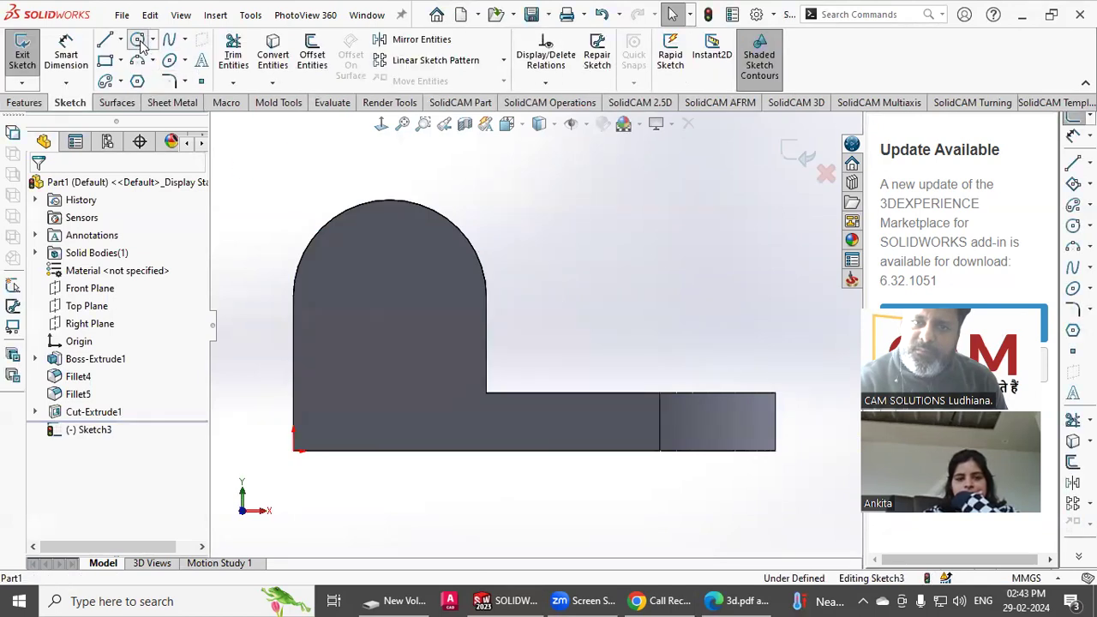
click(390, 295)
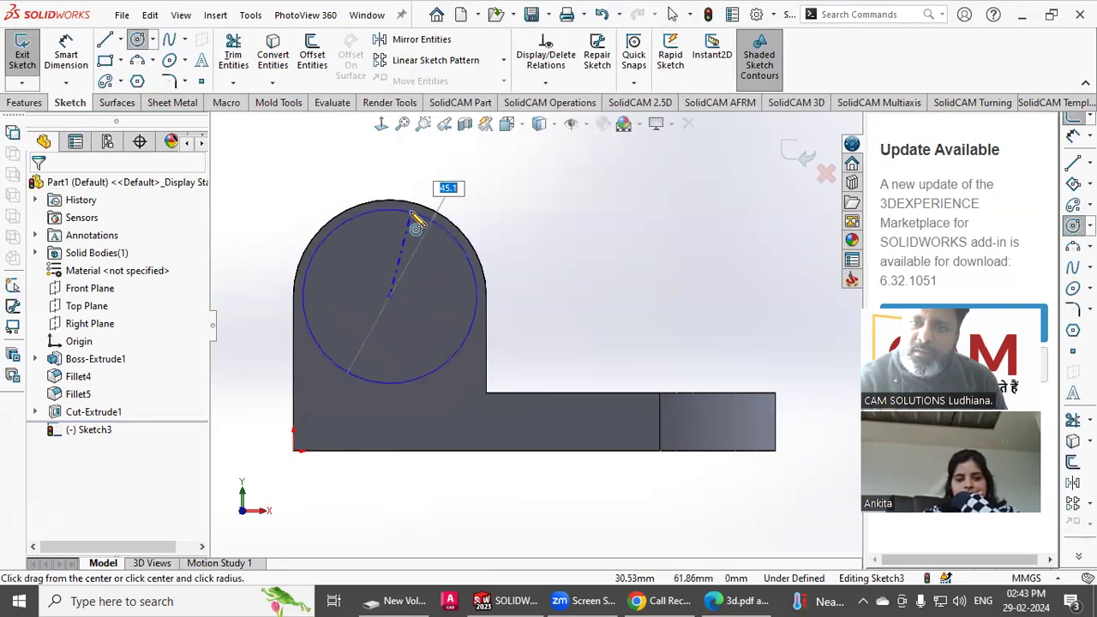
click(419, 227)
right_click(417, 225)
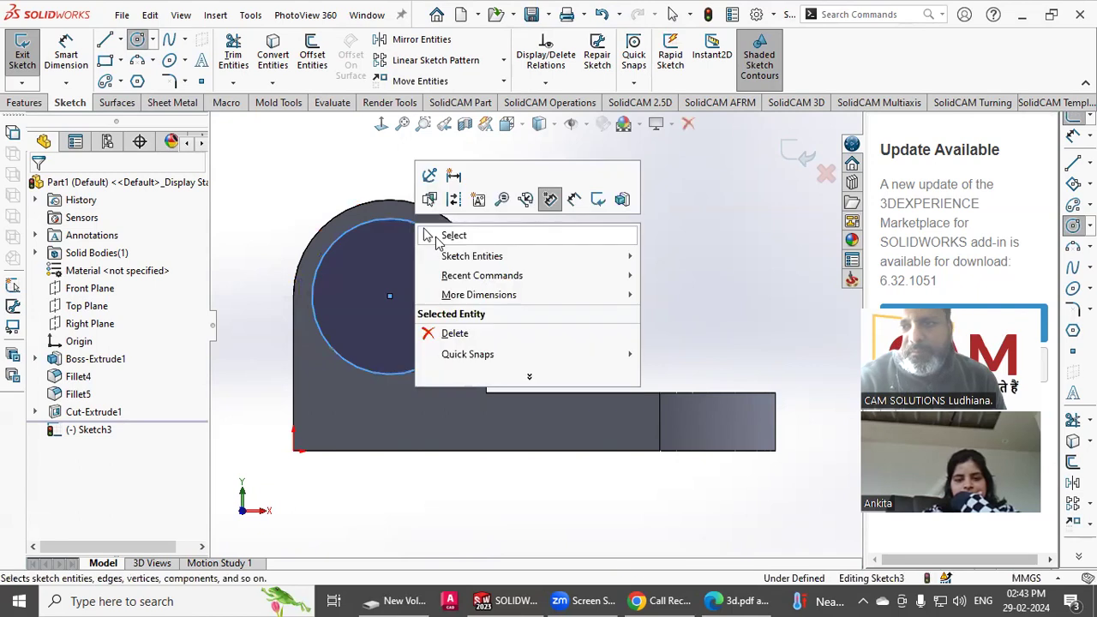
click(432, 233)
- Make the sketched circle coradial with the arc edge of the front lug's rounded top
middle_drag(503, 242, 429, 261)
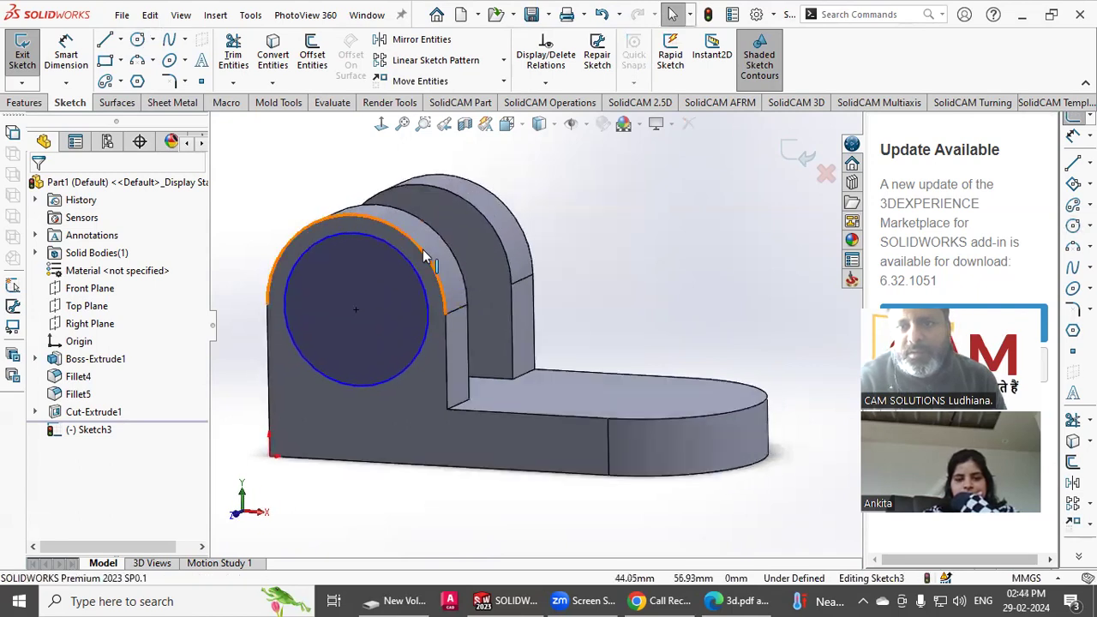
click(409, 264)
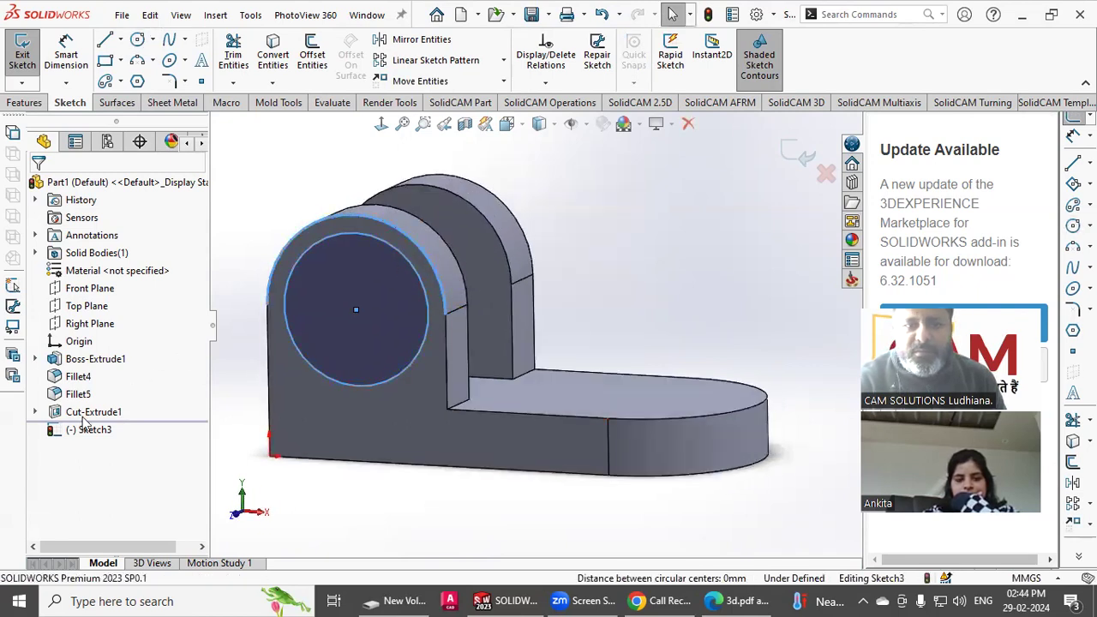
click(75, 145)
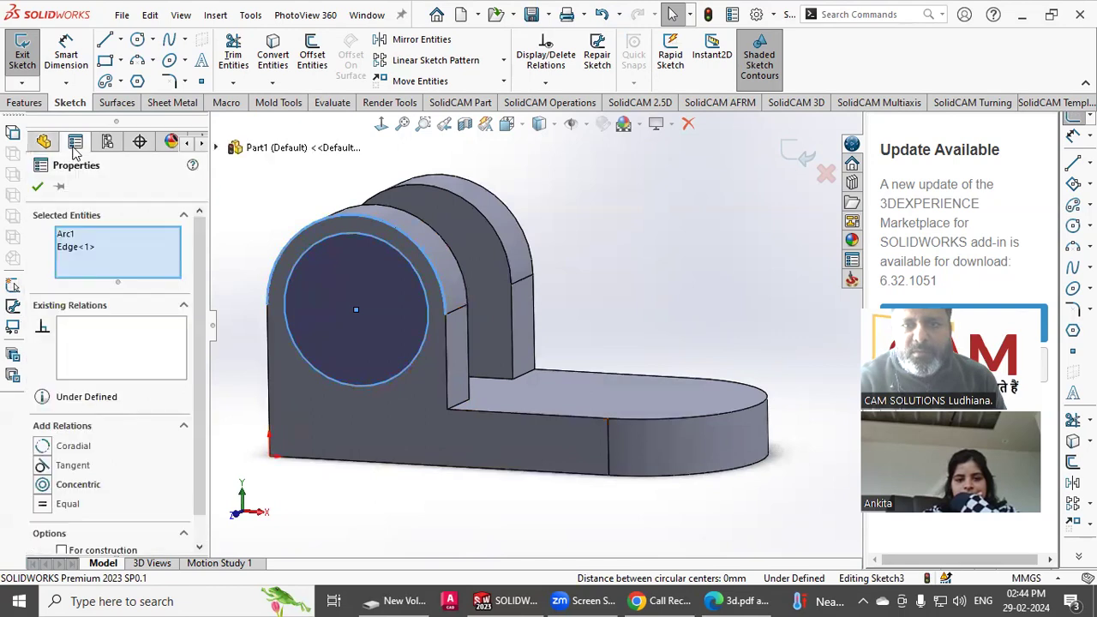
click(76, 447)
click(307, 492)
key(z)
middle_drag(341, 475, 325, 505)
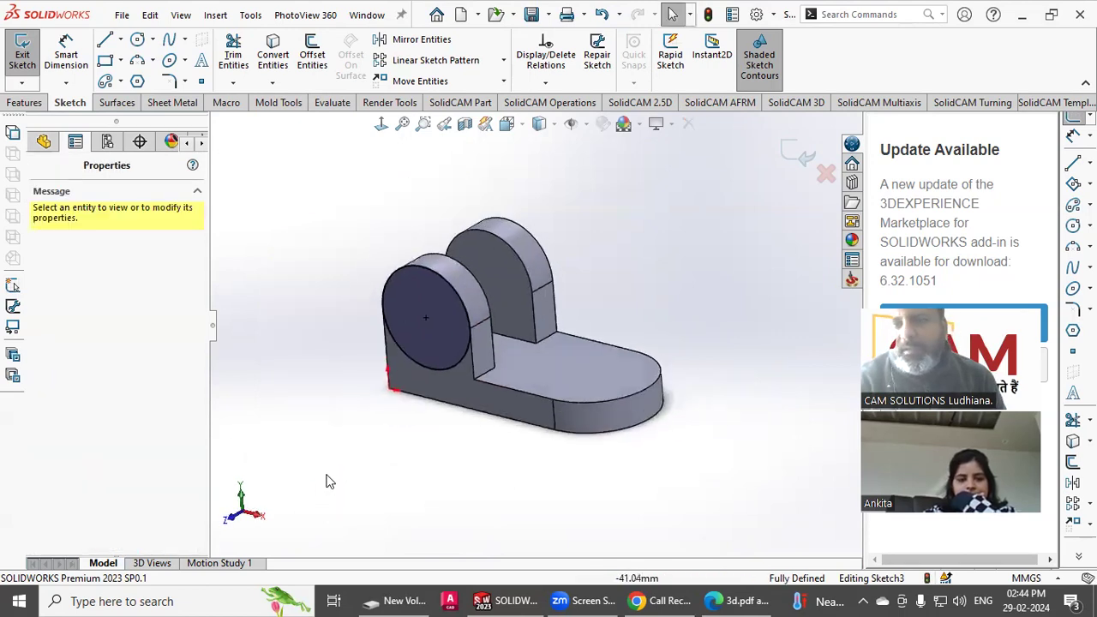
- Extrude the circle 5 mm outward from the front lug as a Blind boss merged with the body
click(25, 102)
click(29, 54)
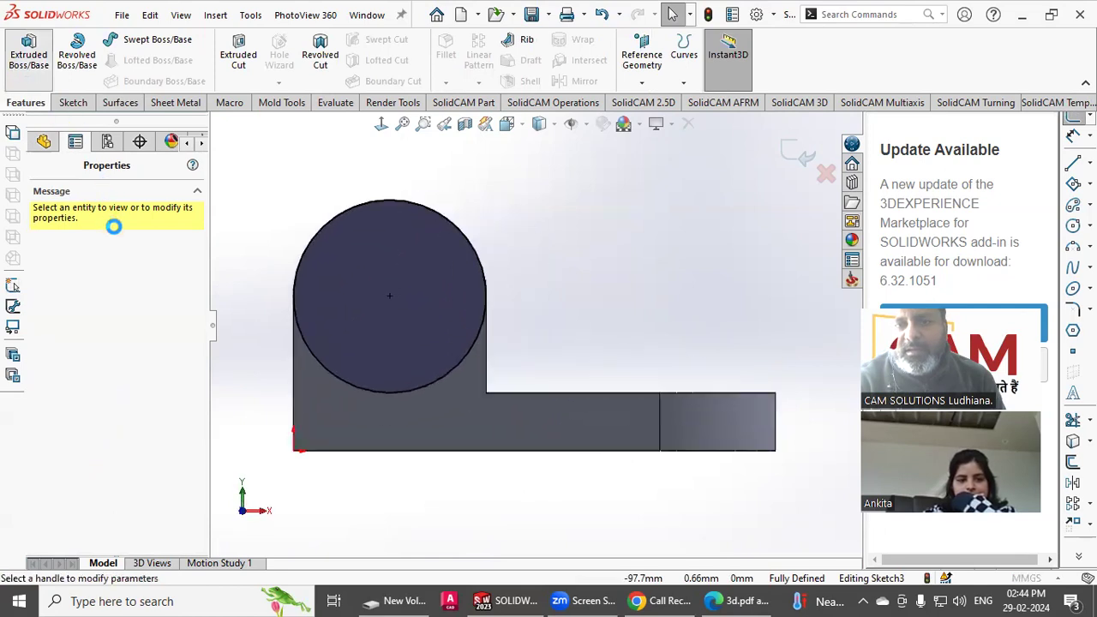
text(5)
key(Return)
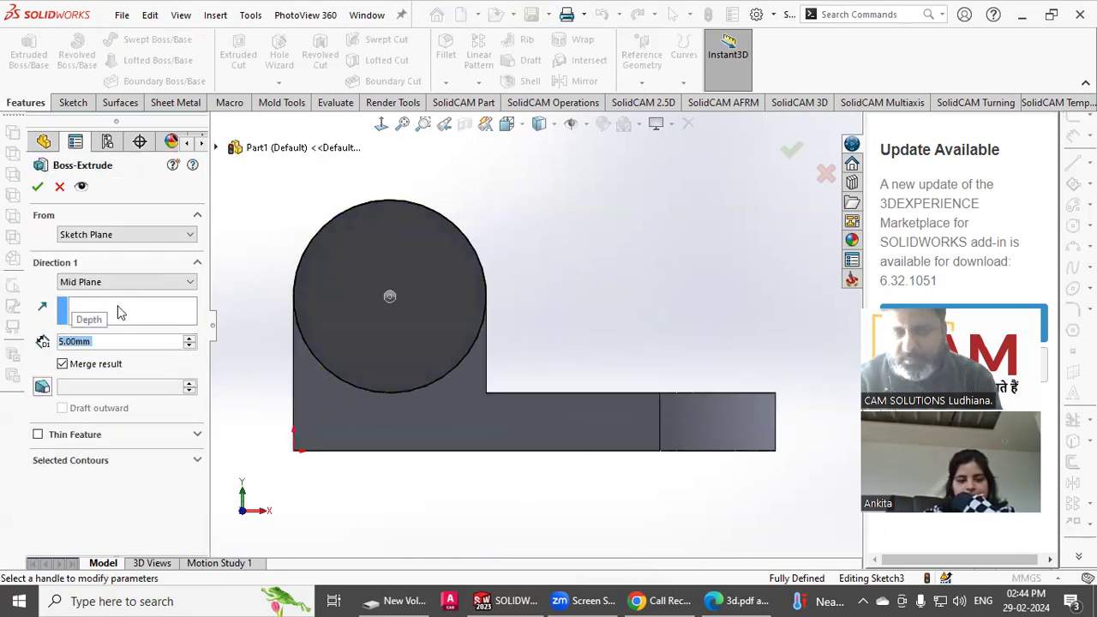
middle_drag(413, 266, 334, 323)
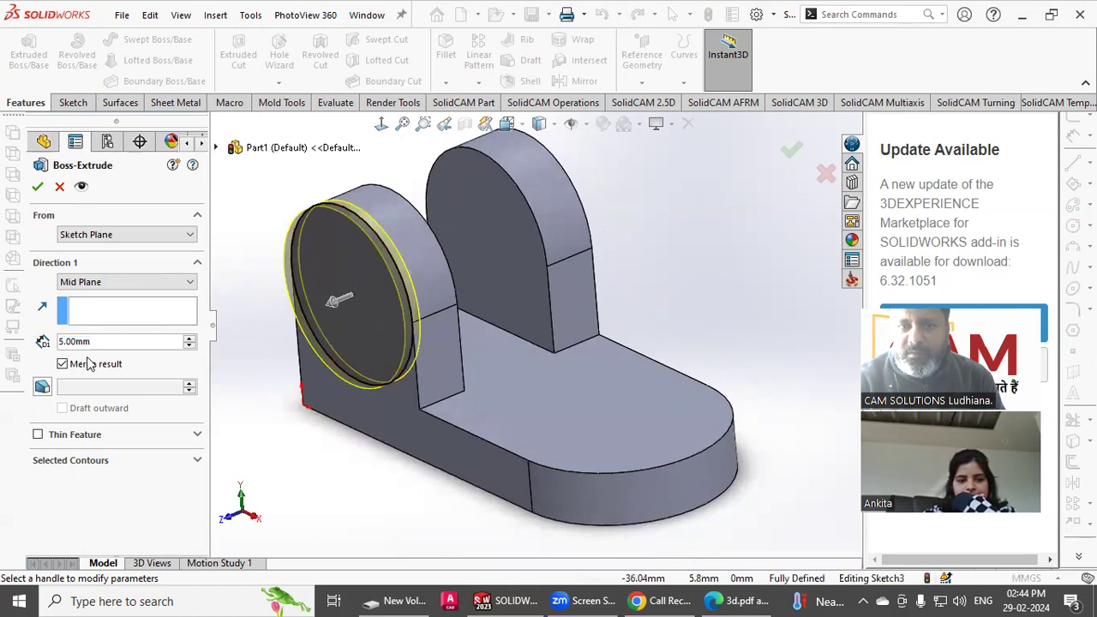
click(127, 282)
click(78, 293)
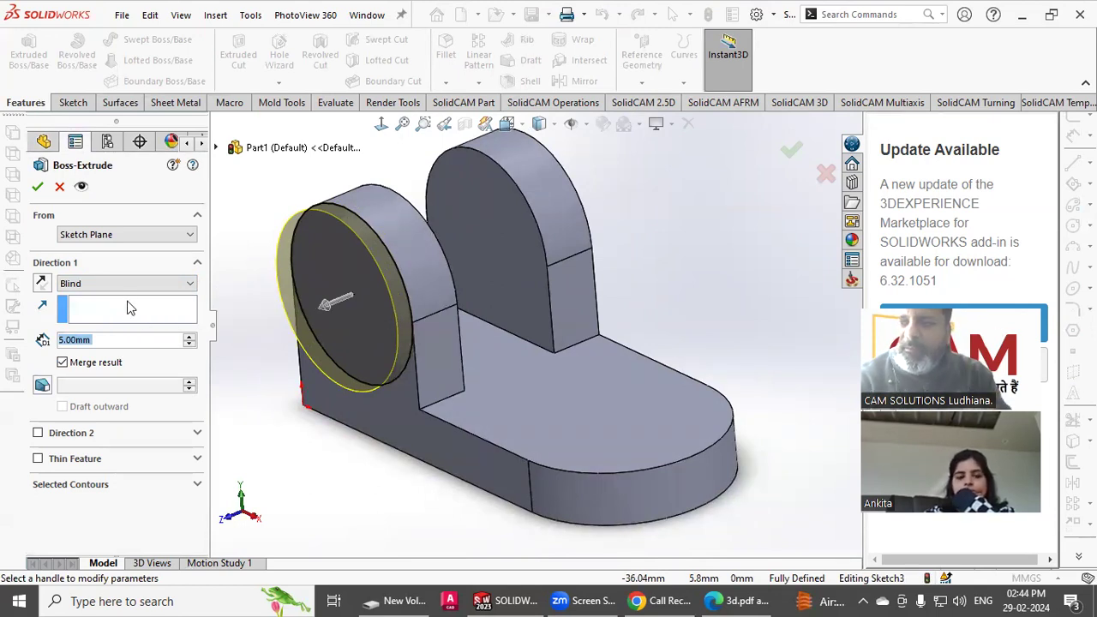
click(38, 187)
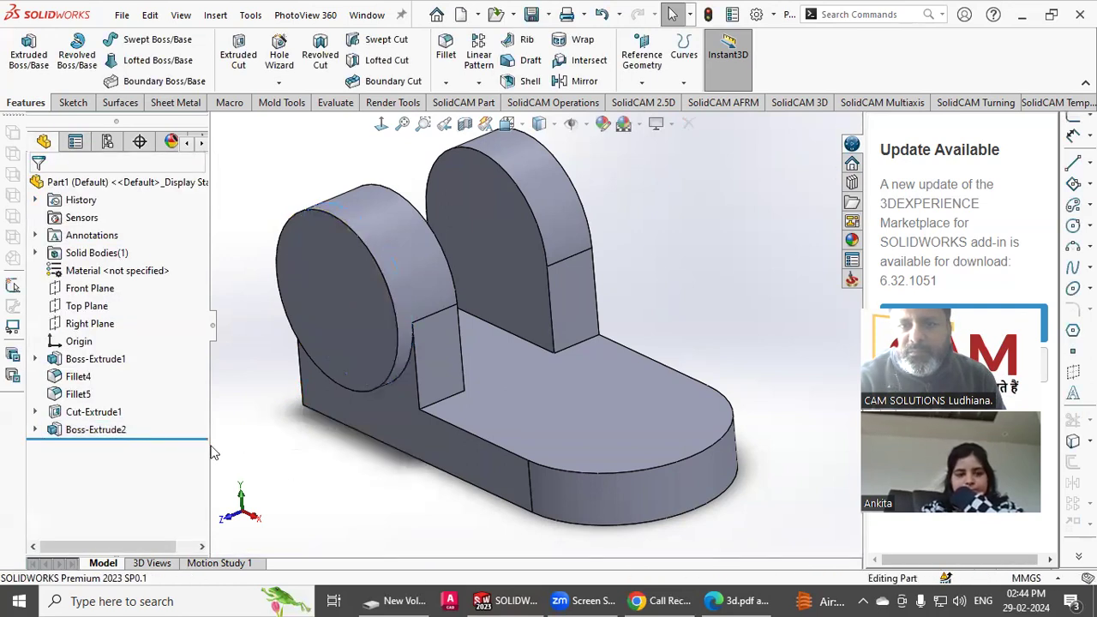
- Change the round boss's extrude end condition to Mid Plane
click(121, 430)
click(130, 379)
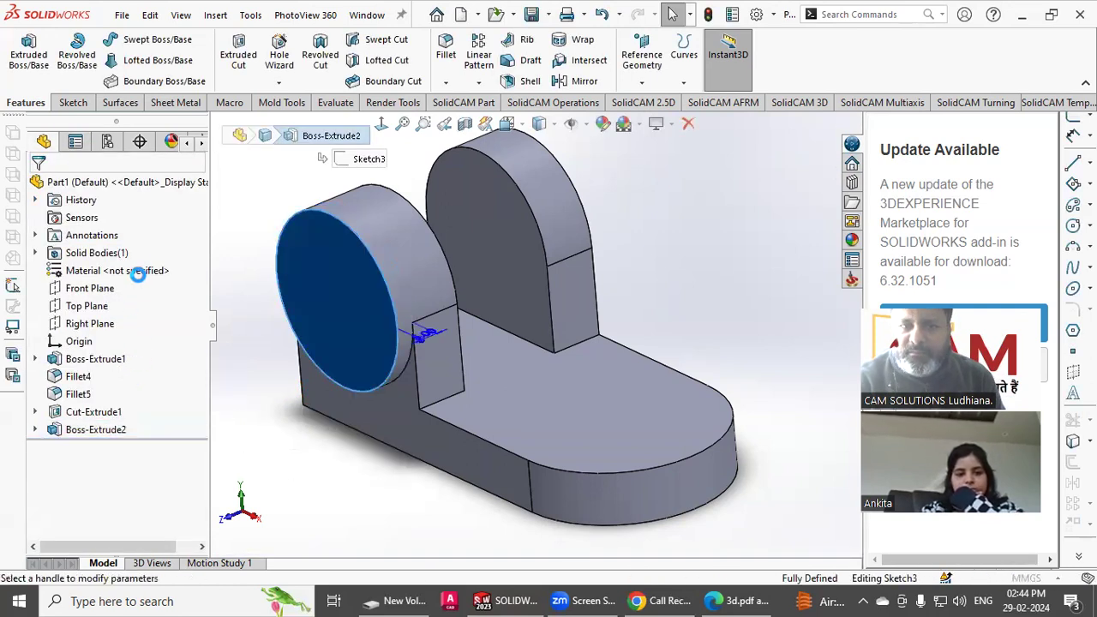
click(138, 283)
click(117, 360)
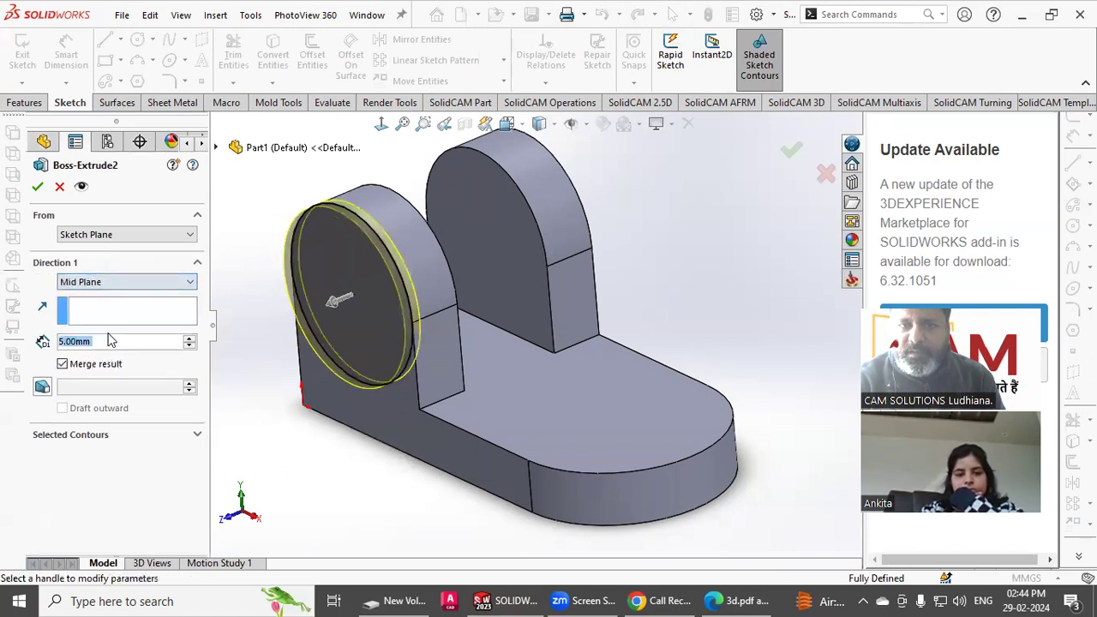
click(38, 186)
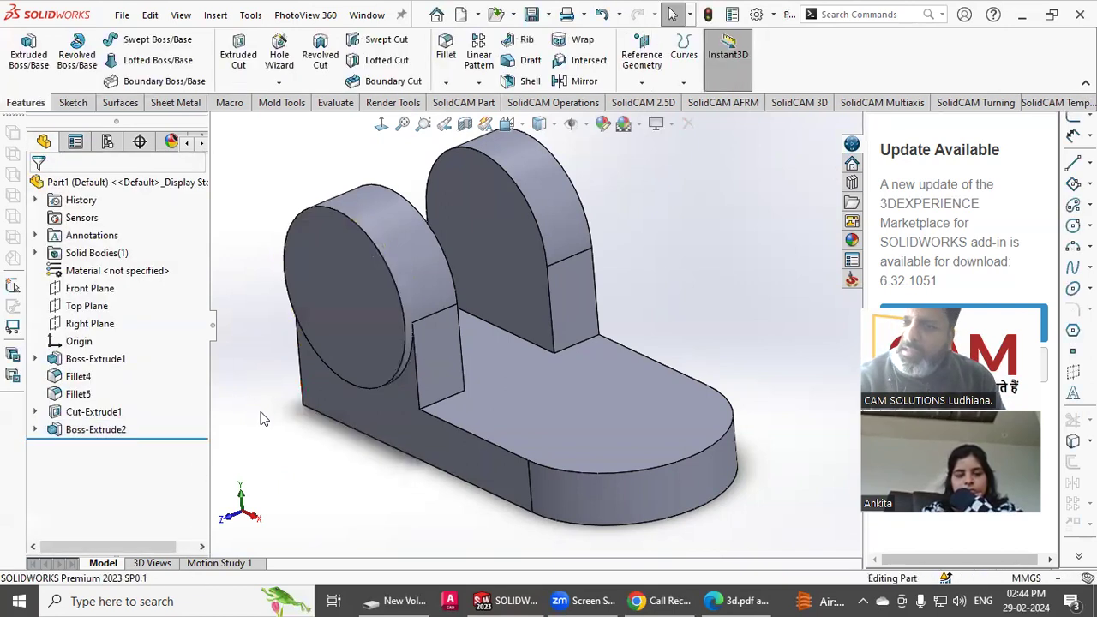
- Set the round boss's extrude end condition back to Blind
click(95, 429)
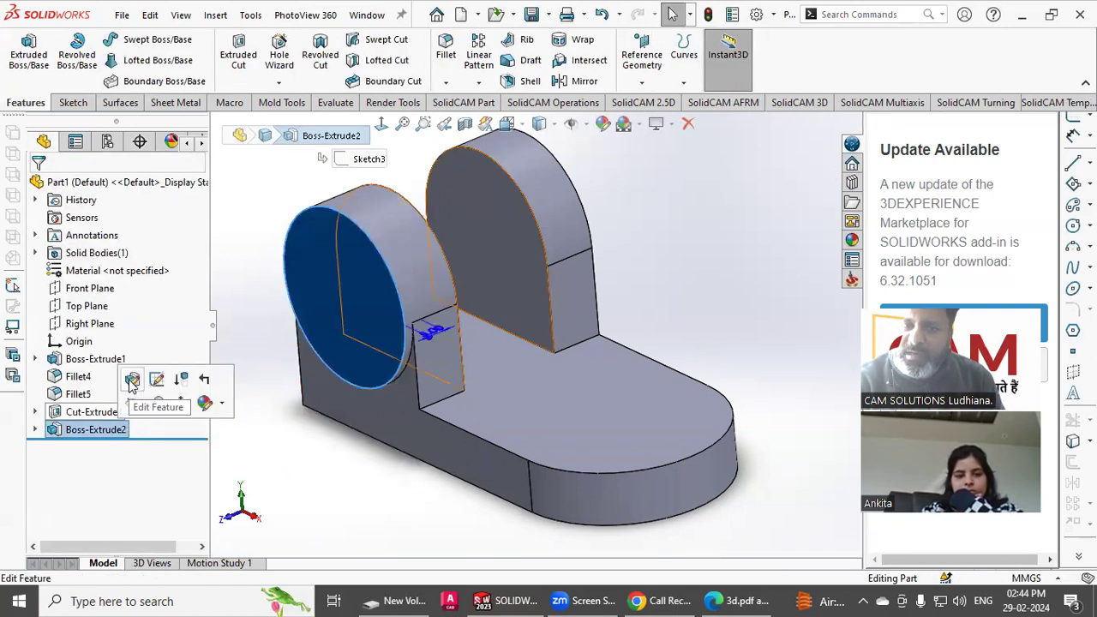
click(127, 378)
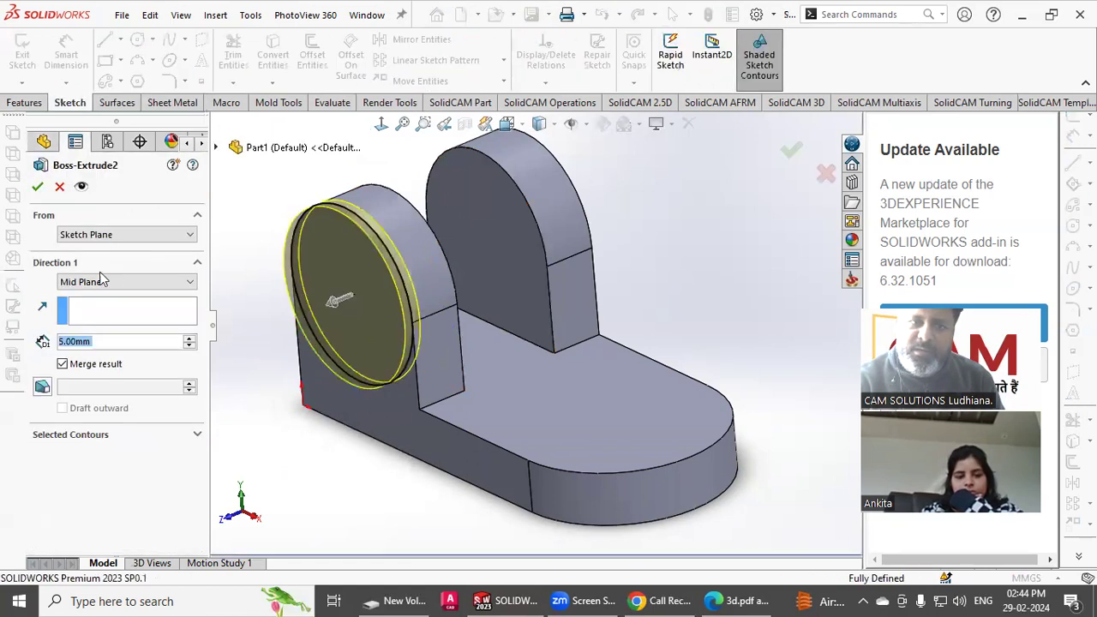
click(102, 286)
click(102, 296)
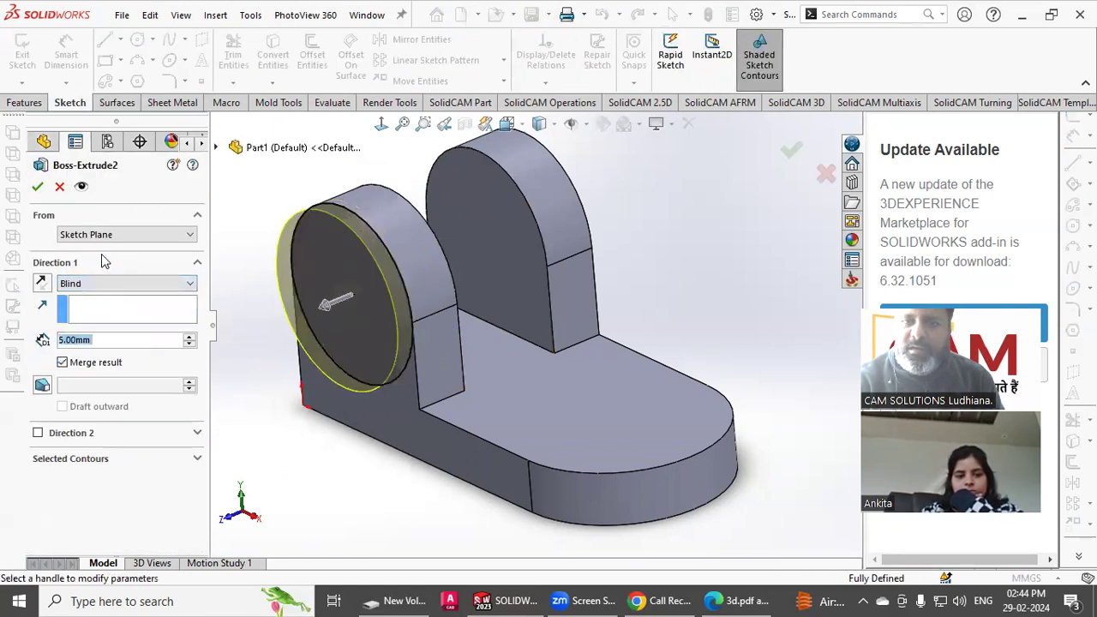
click(34, 188)
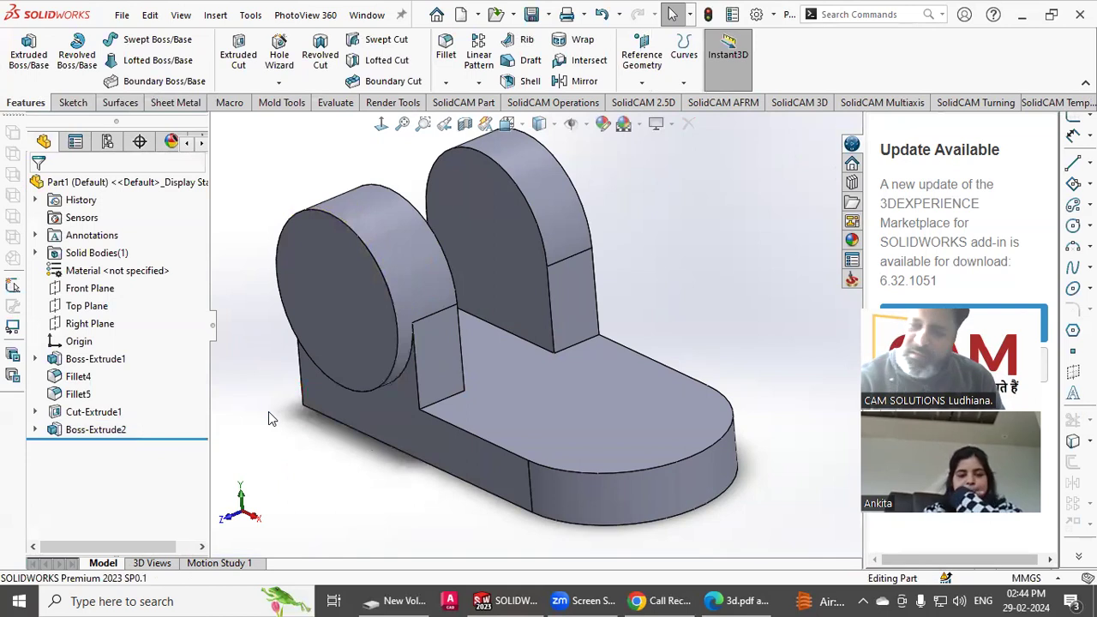
scroll(352, 406, up, 3)
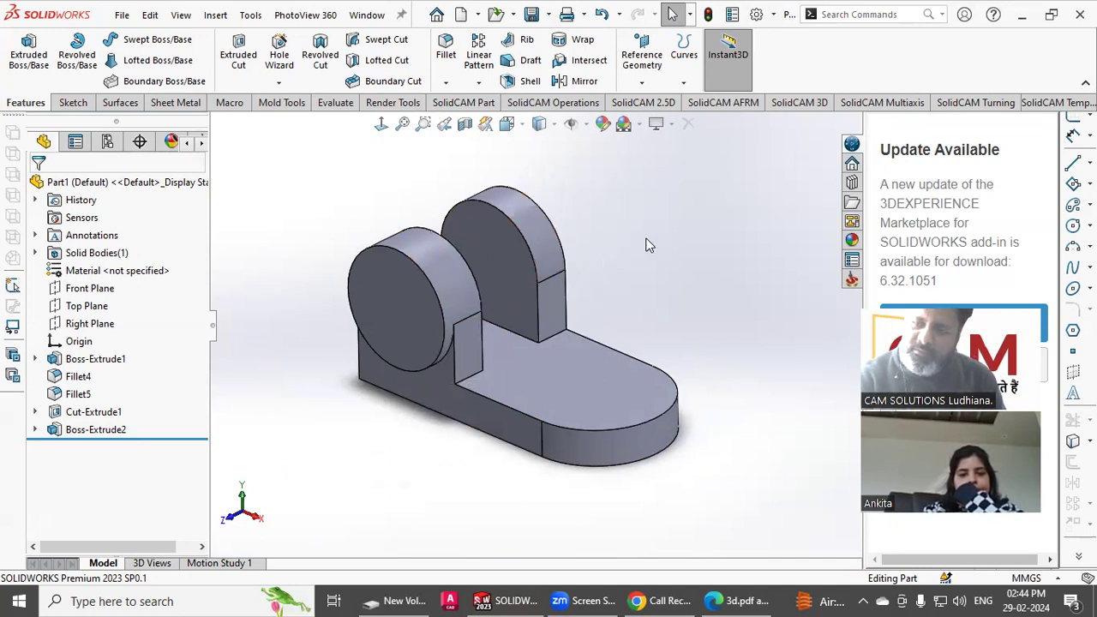
scroll(558, 228, down, 2)
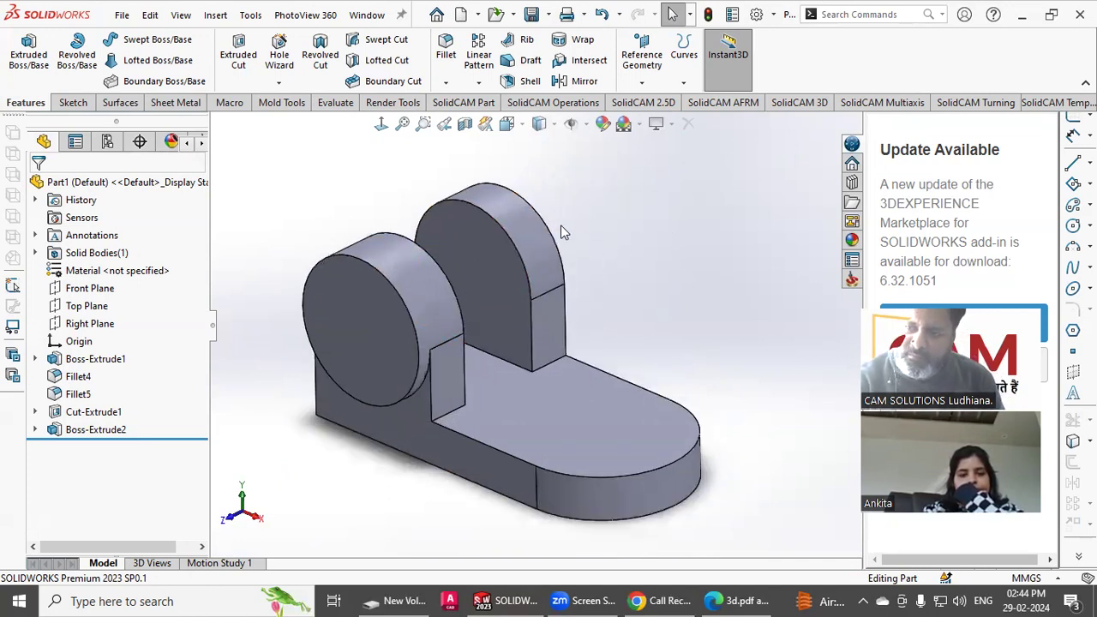
click(106, 430)
click(294, 448)
scroll(257, 425, up, 2)
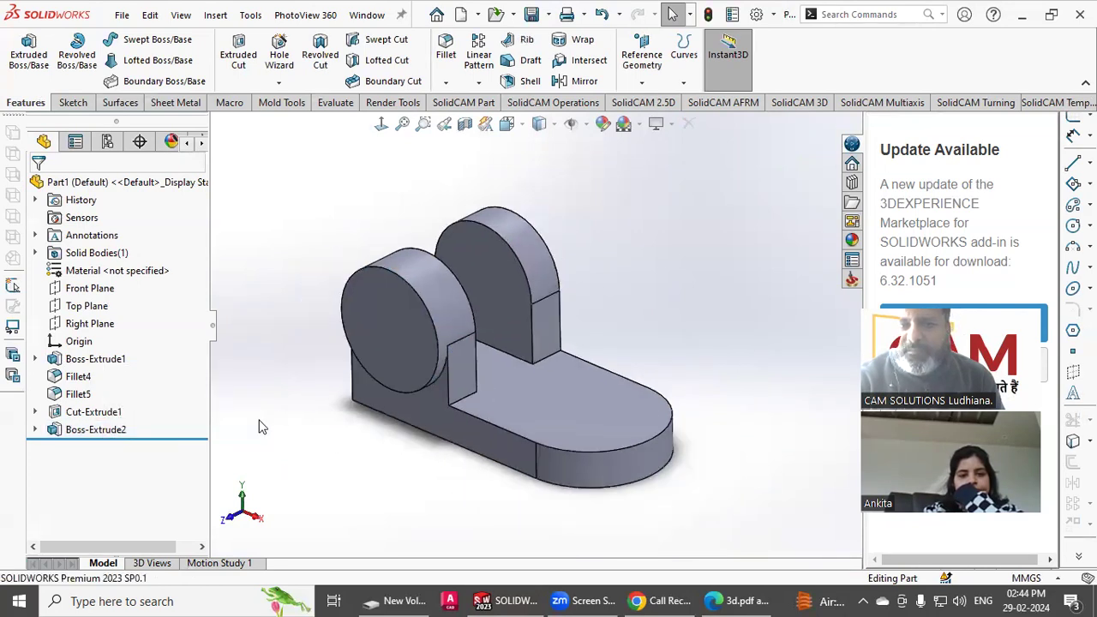
click(89, 290)
mouse_move(238, 301)
middle_down()
mouse_move(262, 311)
mouse_move(234, 342)
mouse_move(224, 317)
mouse_move(245, 273)
mouse_move(238, 309)
middle_up()
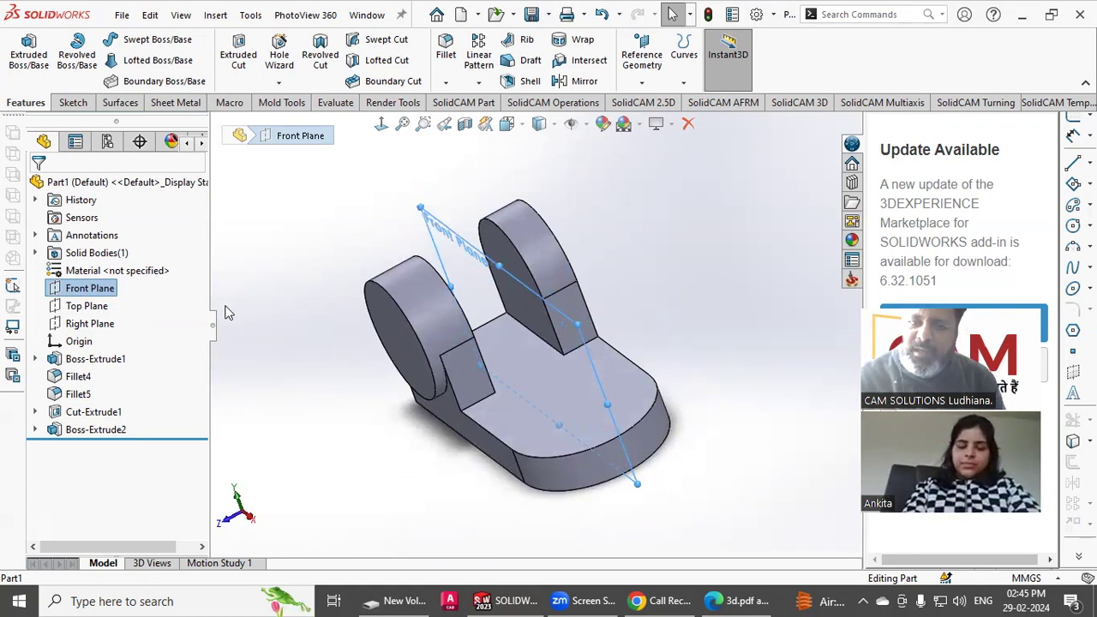
click(103, 437)
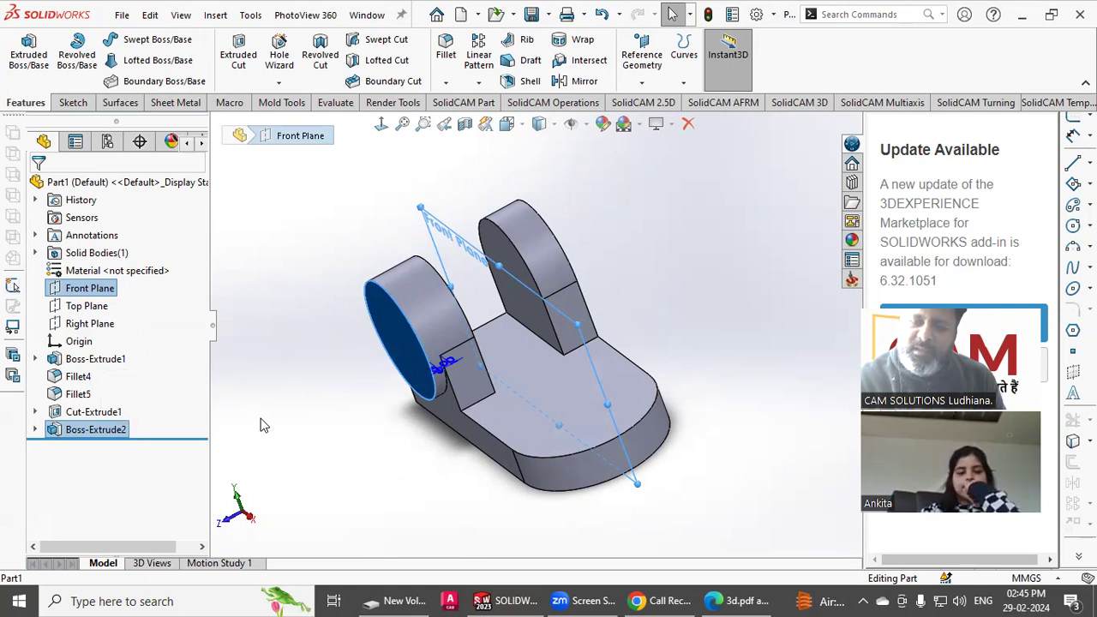
middle_drag(333, 370, 363, 358)
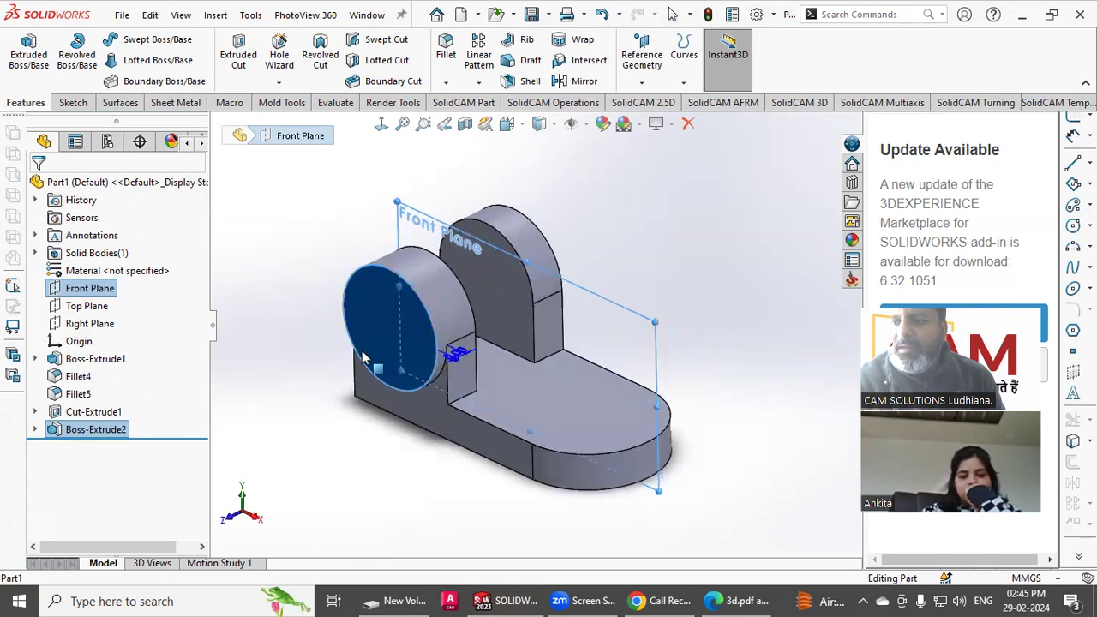
click(339, 429)
middle_drag(331, 412, 320, 404)
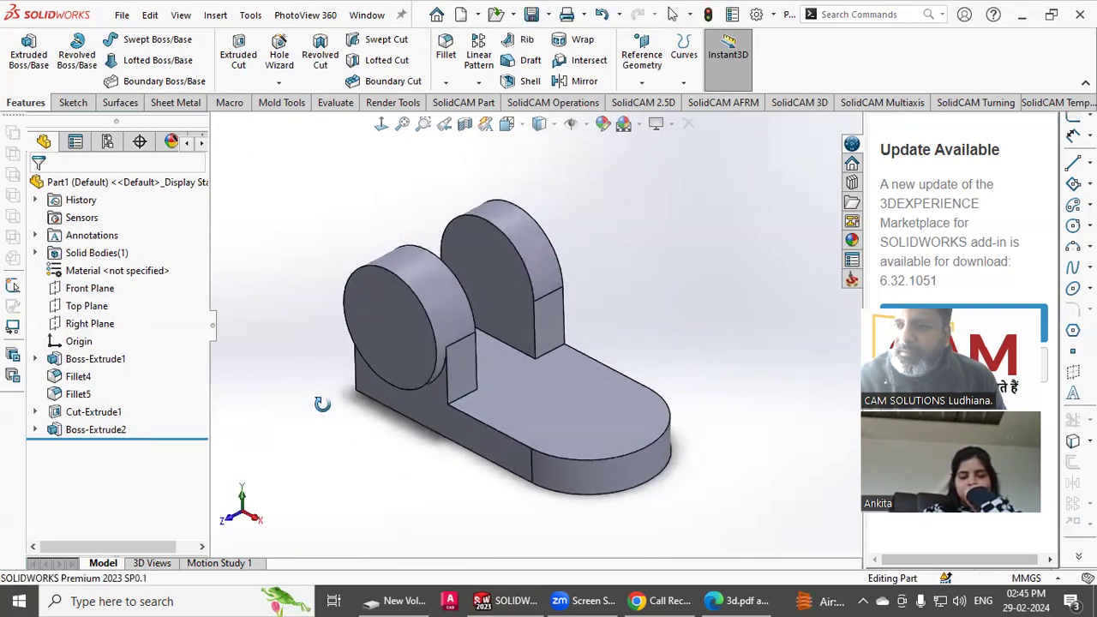
- Mirror the front lug's round boss about the Front Plane onto the rear lug
click(85, 292)
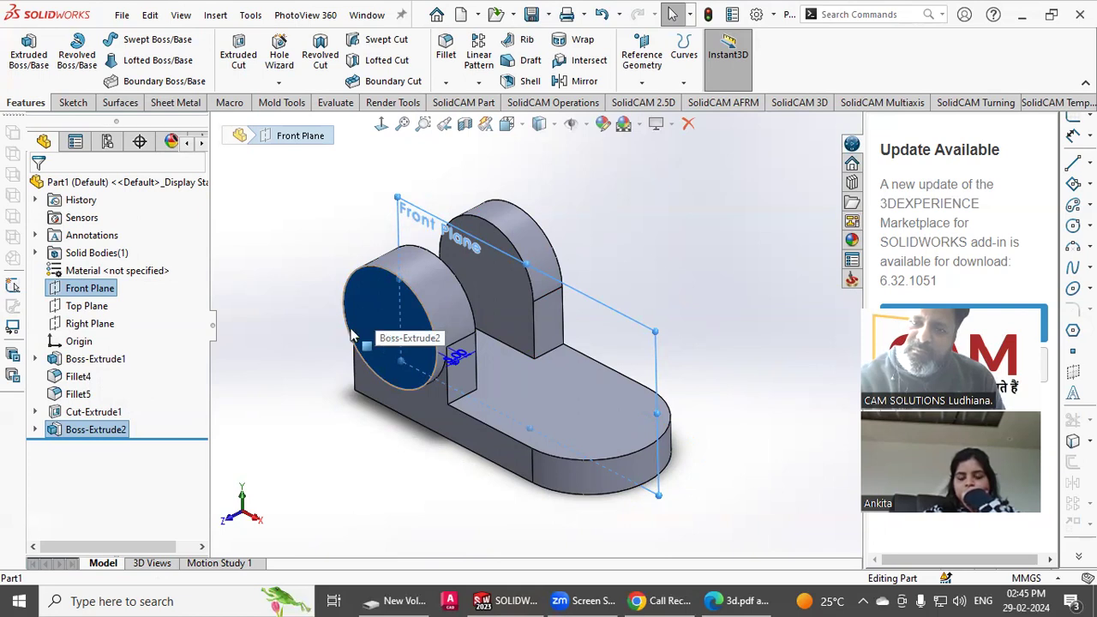
click(579, 81)
click(96, 237)
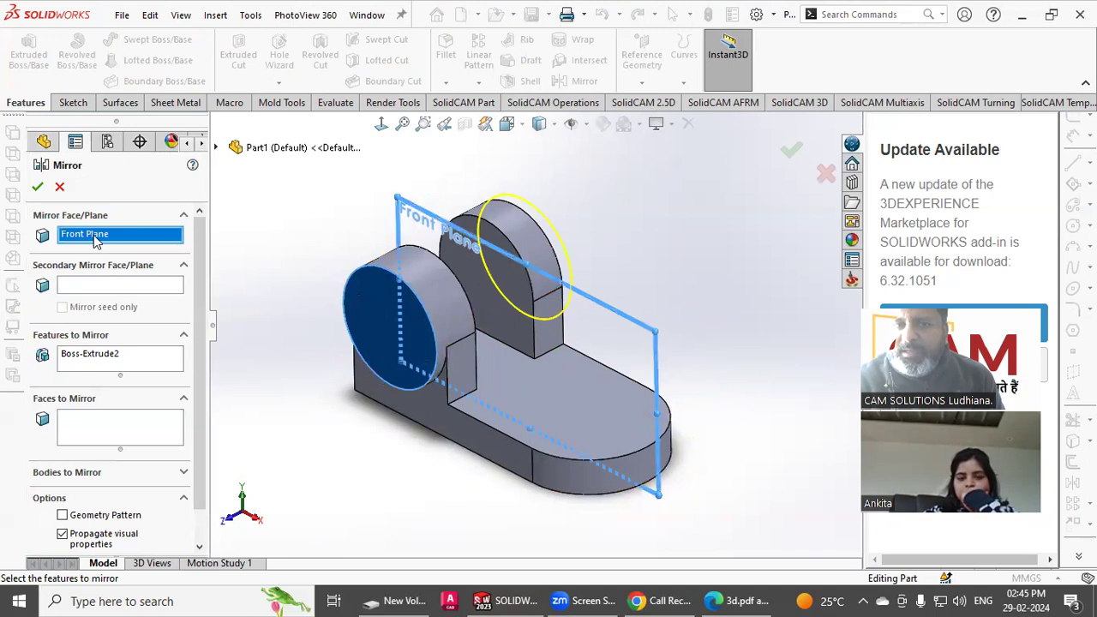
click(90, 354)
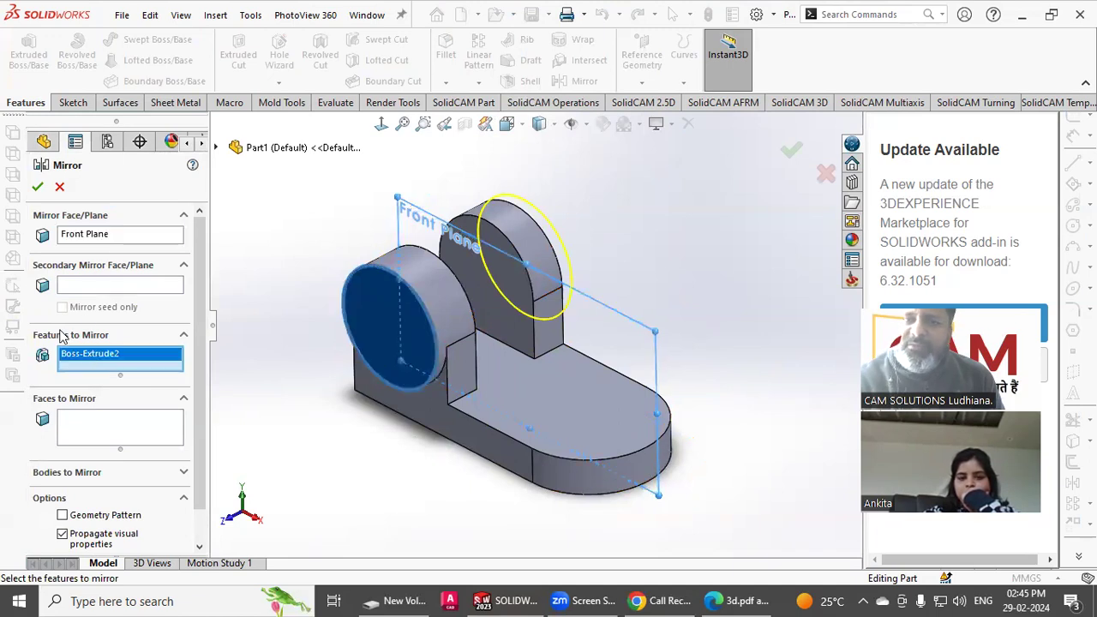
click(37, 187)
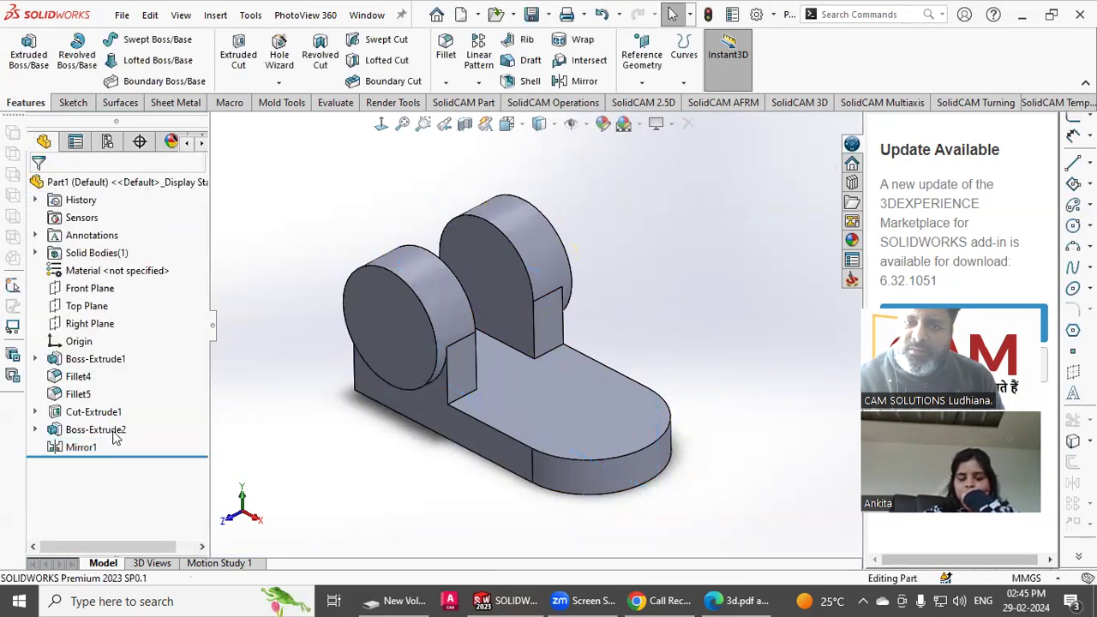
- Delete the mirror feature of the round boss
mouse_move(246, 420)
middle_down()
mouse_move(208, 419)
mouse_move(274, 420)
mouse_move(262, 420)
middle_up()
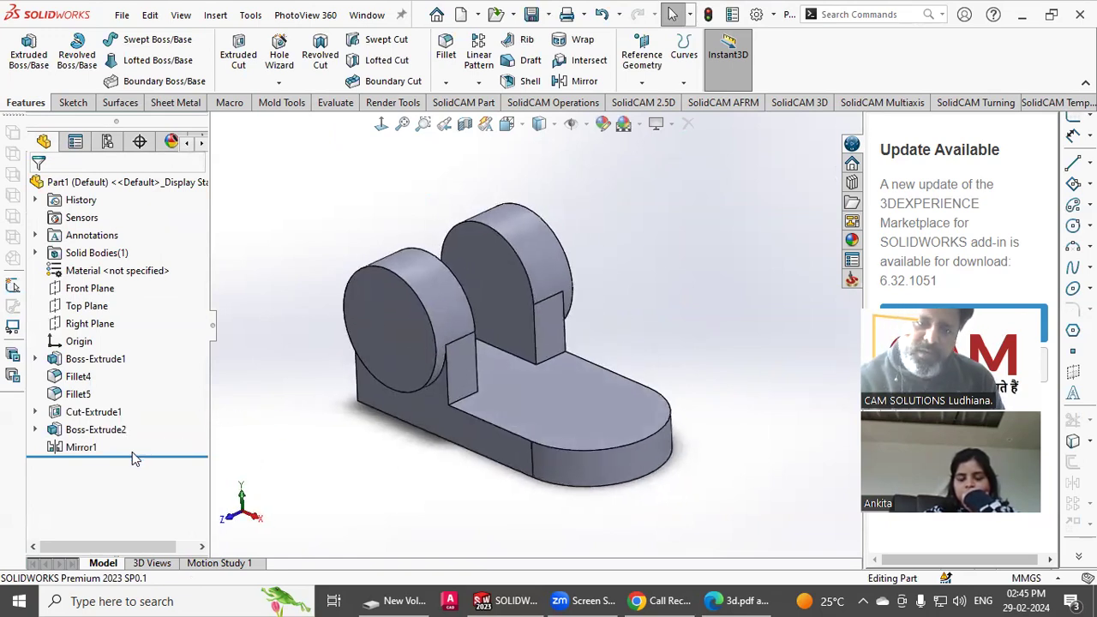
right_click(82, 446)
click(118, 370)
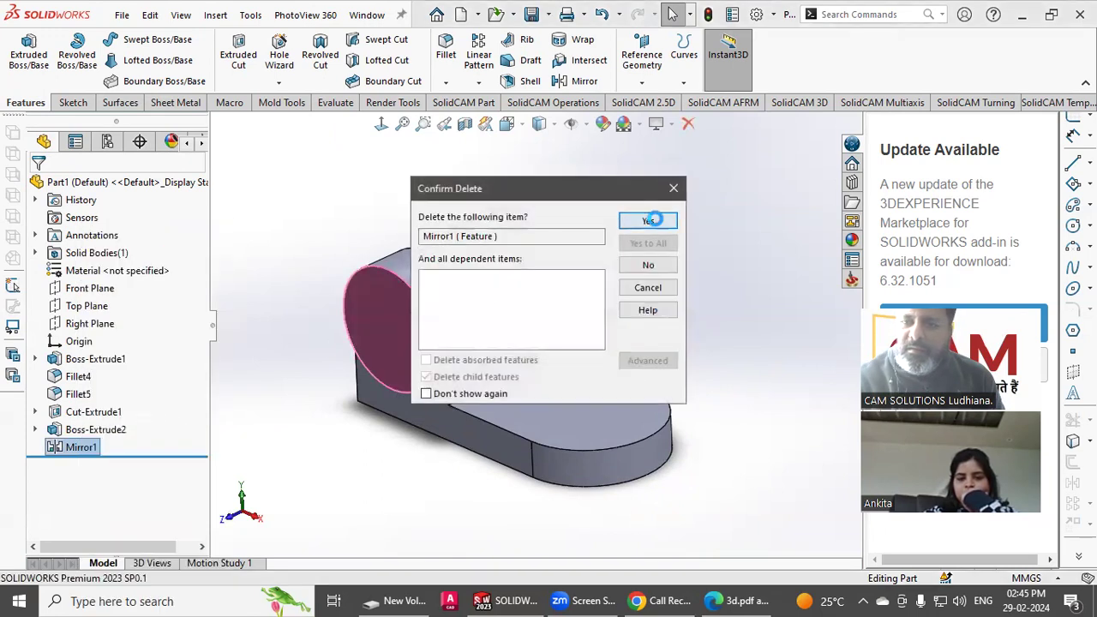
click(649, 219)
- Start an extruded boss sketch on the rear lug's outer face and convert the front boss's circular edge into it
middle_drag(682, 265, 716, 562)
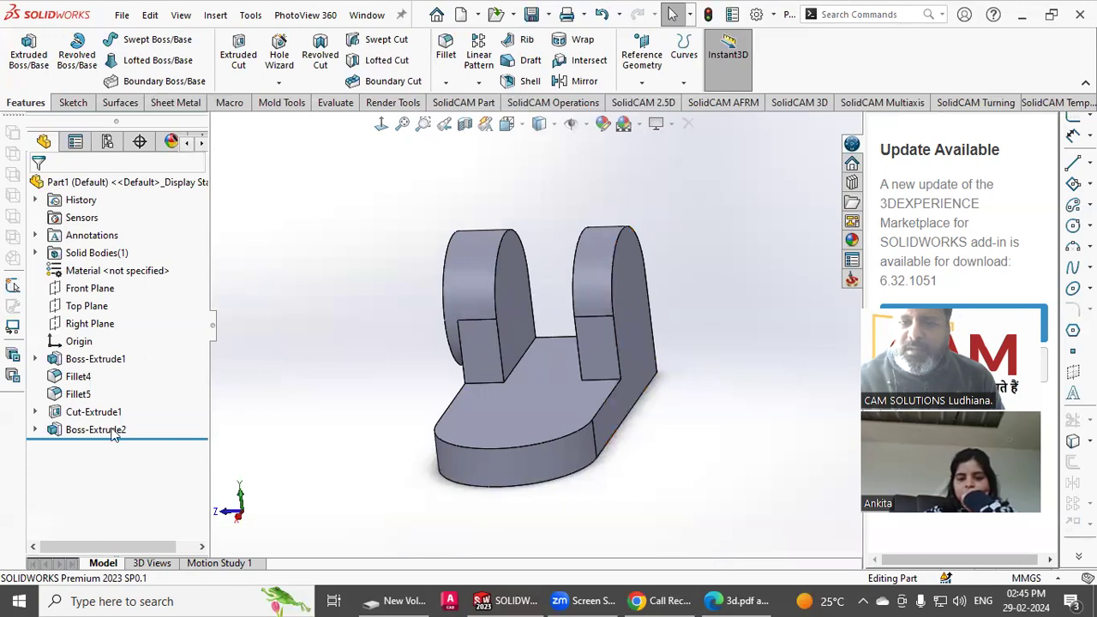
click(28, 62)
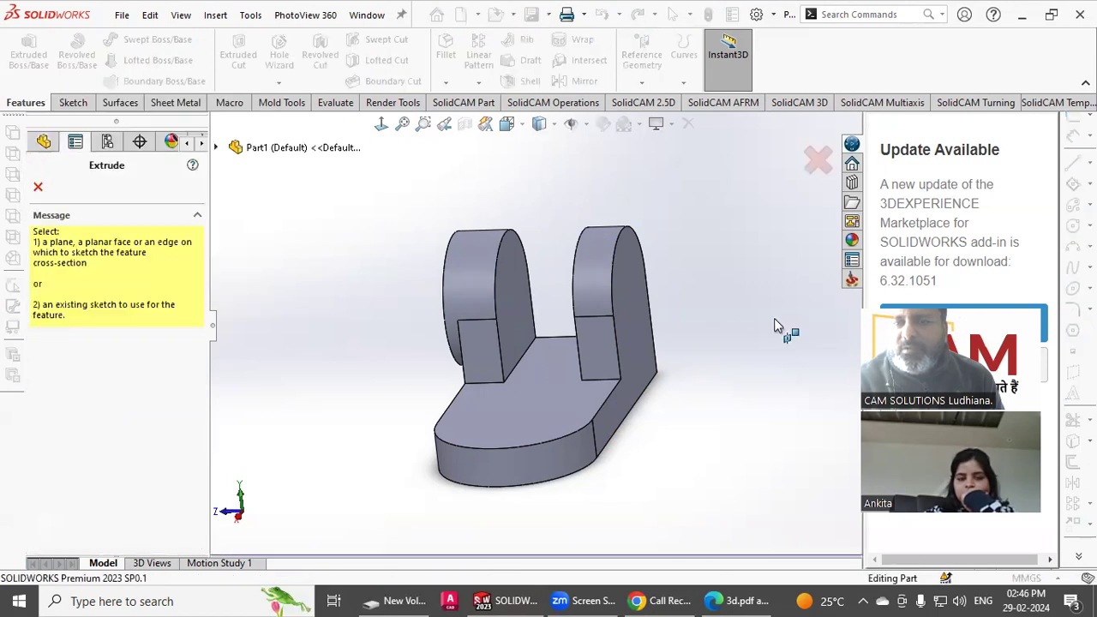
click(627, 285)
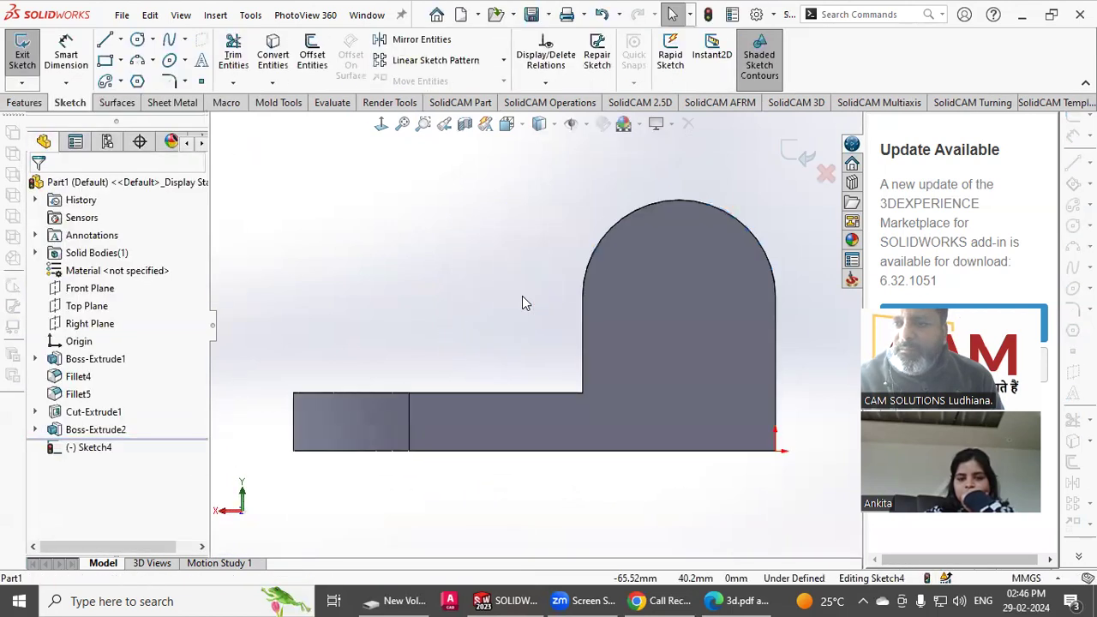
mouse_move(386, 282)
middle_down()
mouse_move(477, 274)
mouse_move(502, 311)
mouse_move(529, 326)
mouse_move(542, 319)
middle_up()
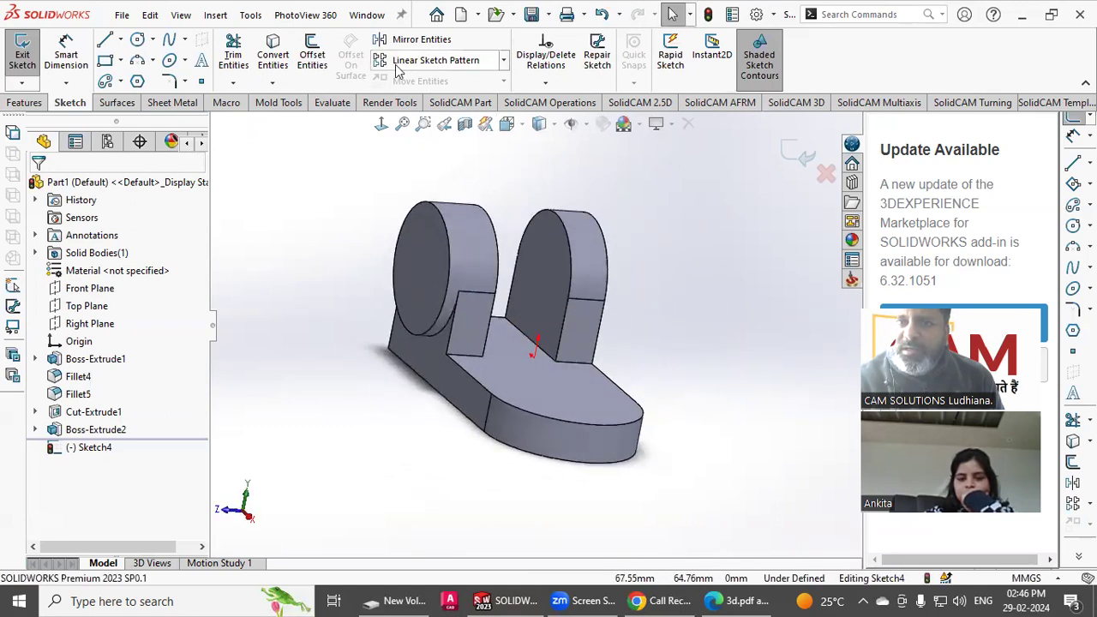
click(279, 76)
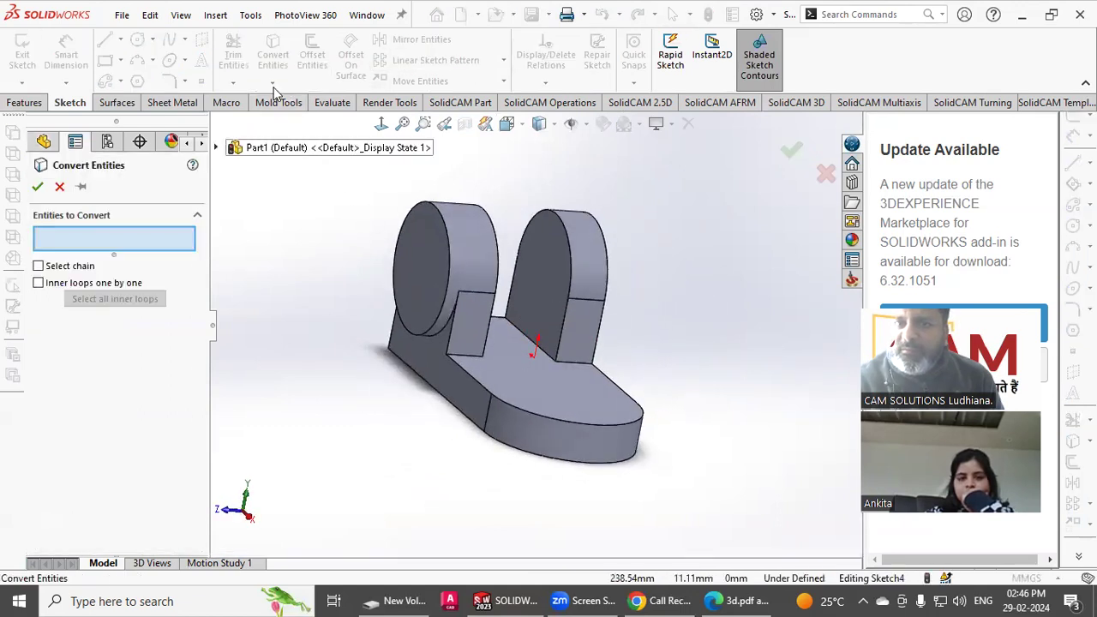
click(446, 236)
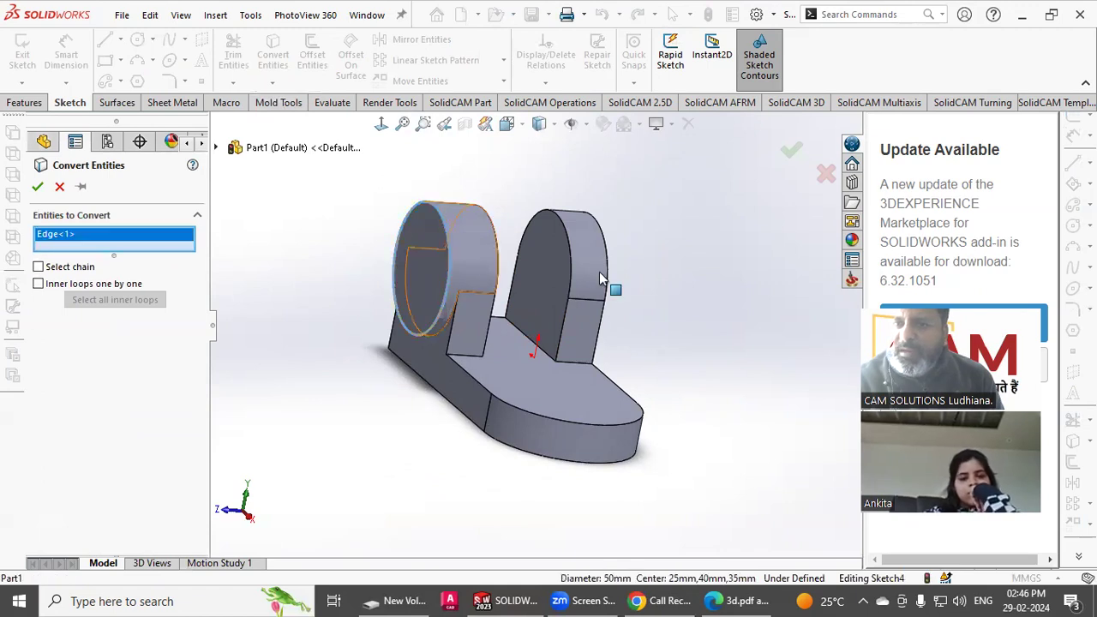
middle_drag(599, 272, 652, 352)
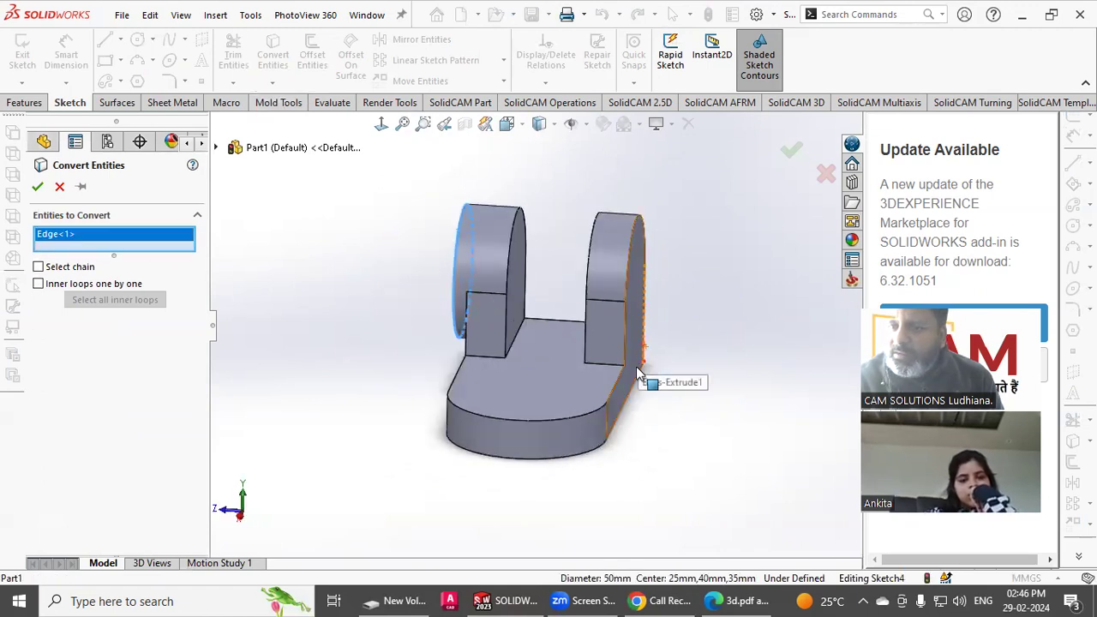
middle_drag(706, 399, 477, 374)
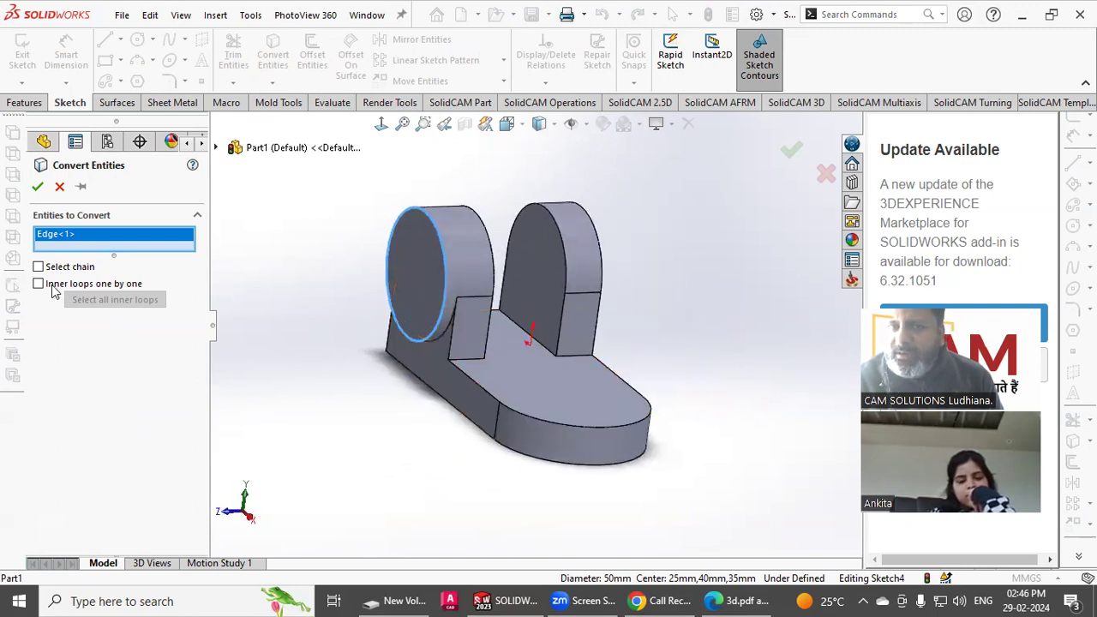
click(37, 187)
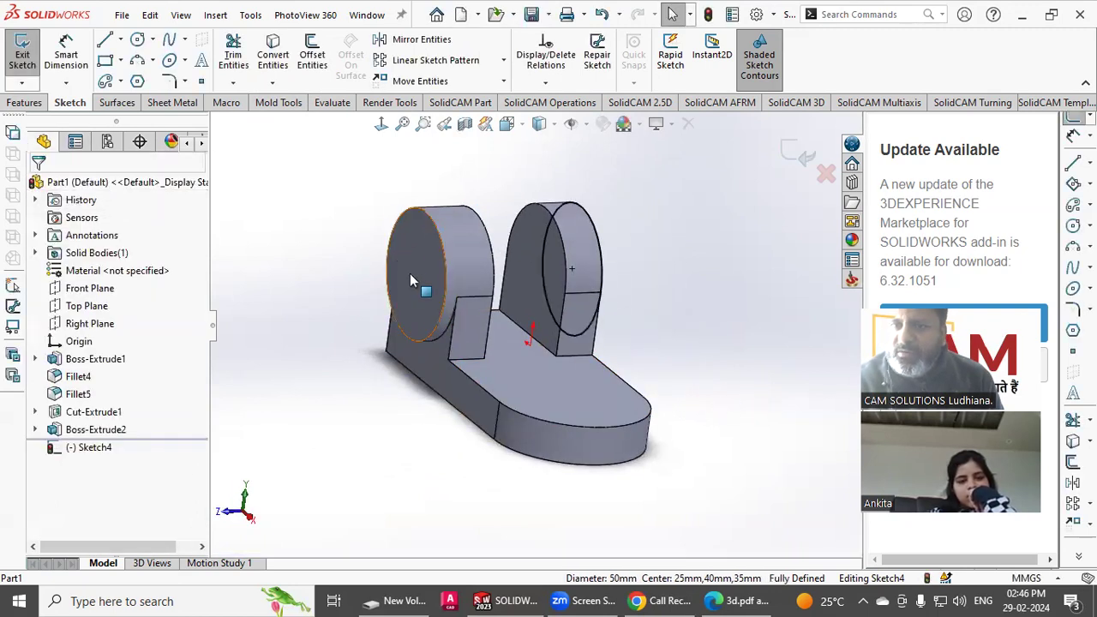
- Extrude the converted circle 5 mm outward from the rear lug's outer face, merged with the body
mouse_move(648, 273)
middle_down()
mouse_move(617, 261)
mouse_move(569, 292)
middle_up()
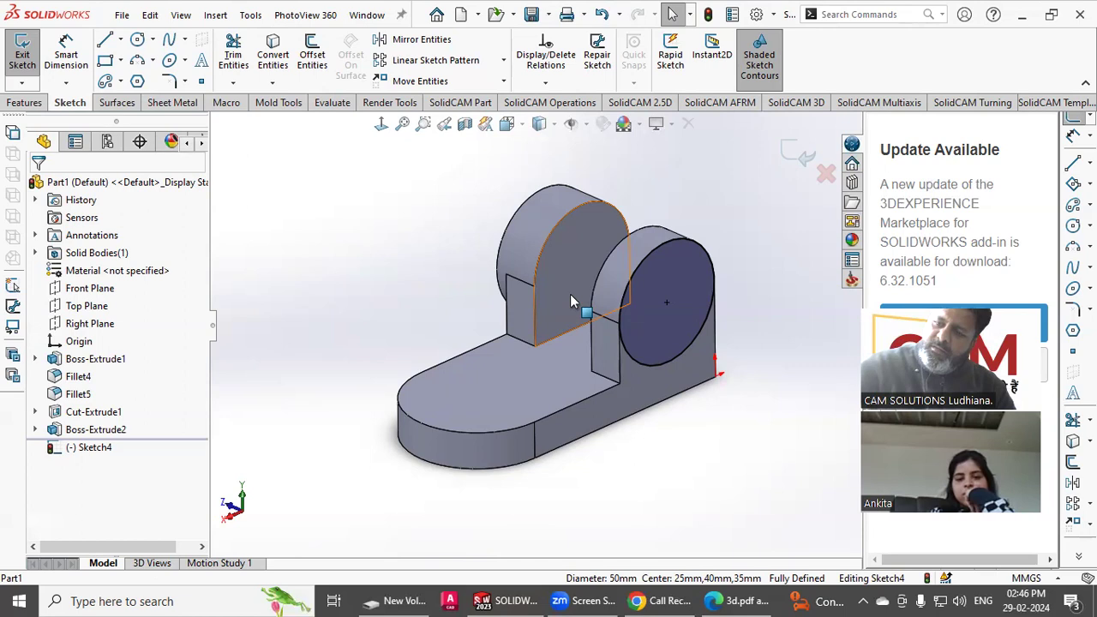
click(42, 101)
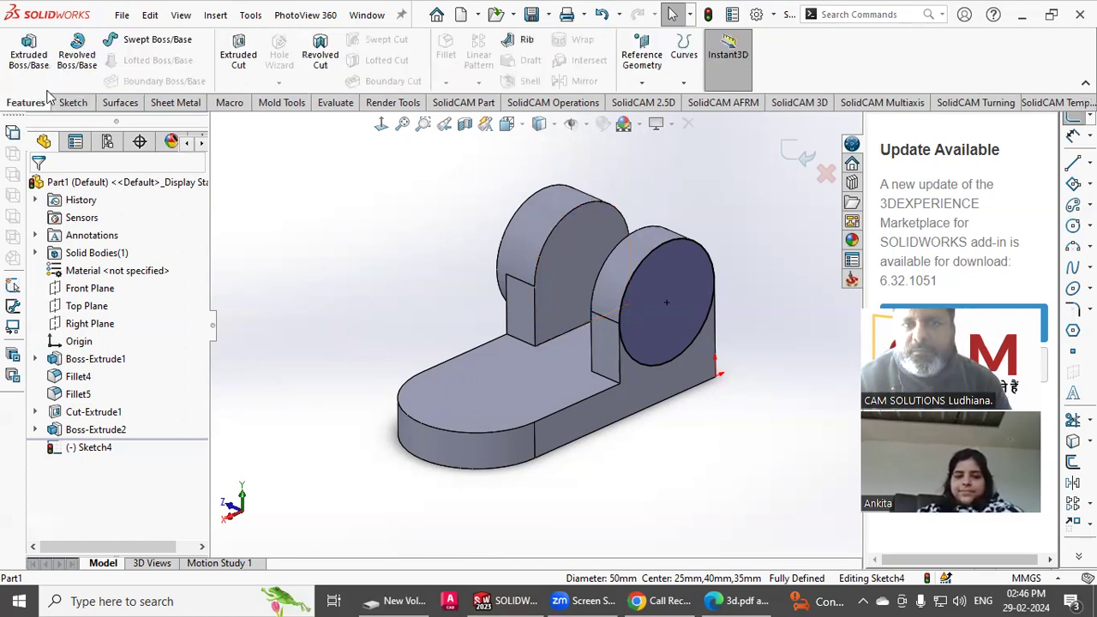
click(34, 69)
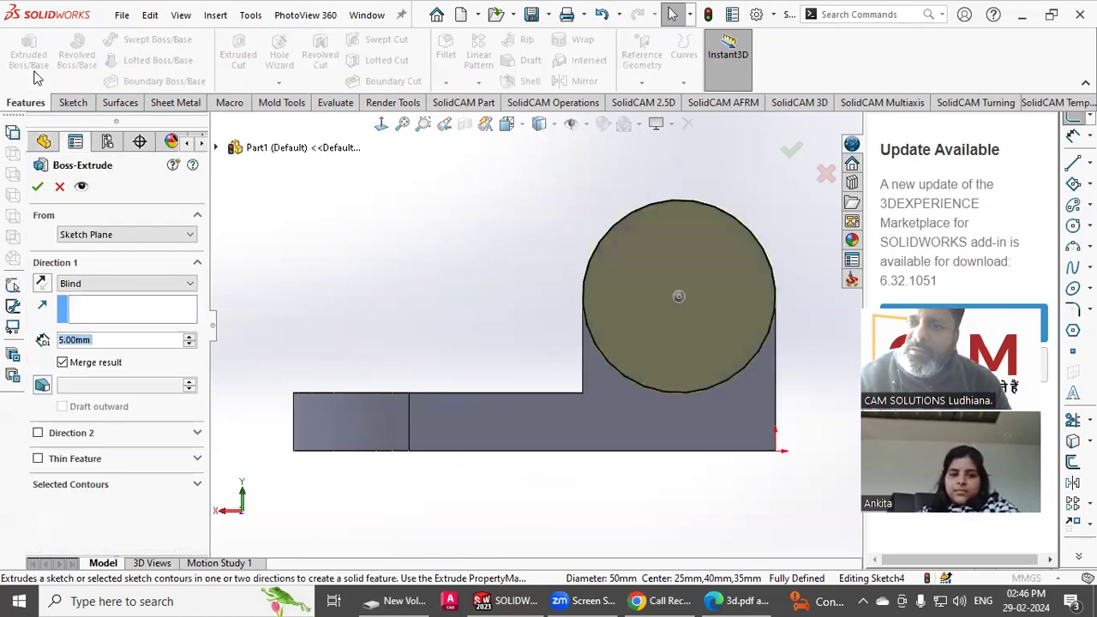
click(37, 186)
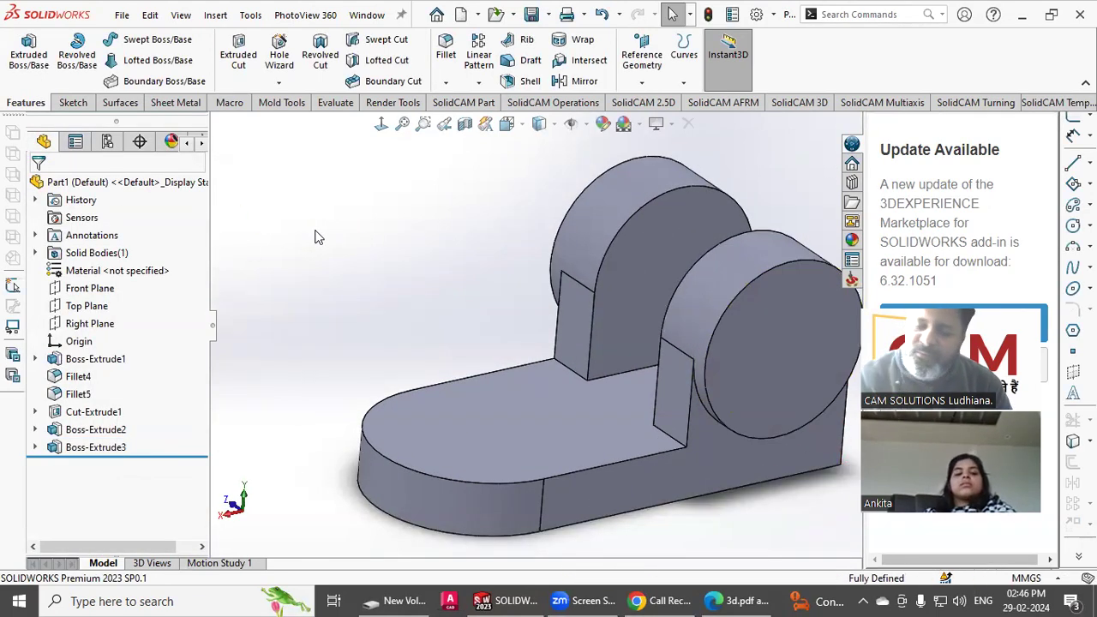
- Set the lugs' 50 mm length along the base to 60 mm by editing its dimension on the model
middle_drag(413, 228, 494, 347)
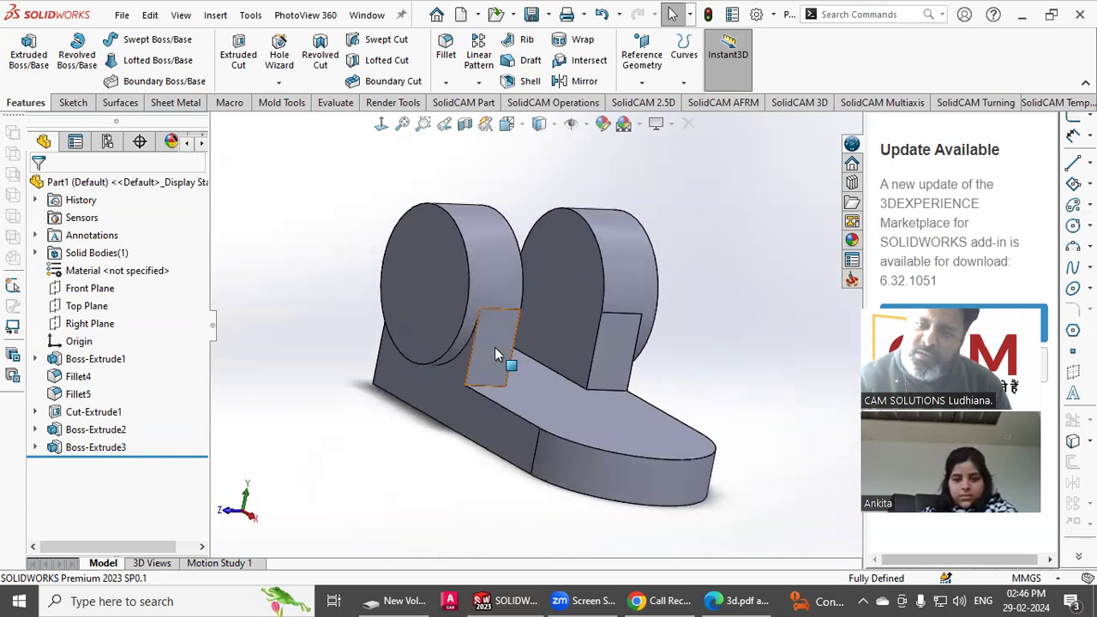
click(492, 353)
click(545, 166)
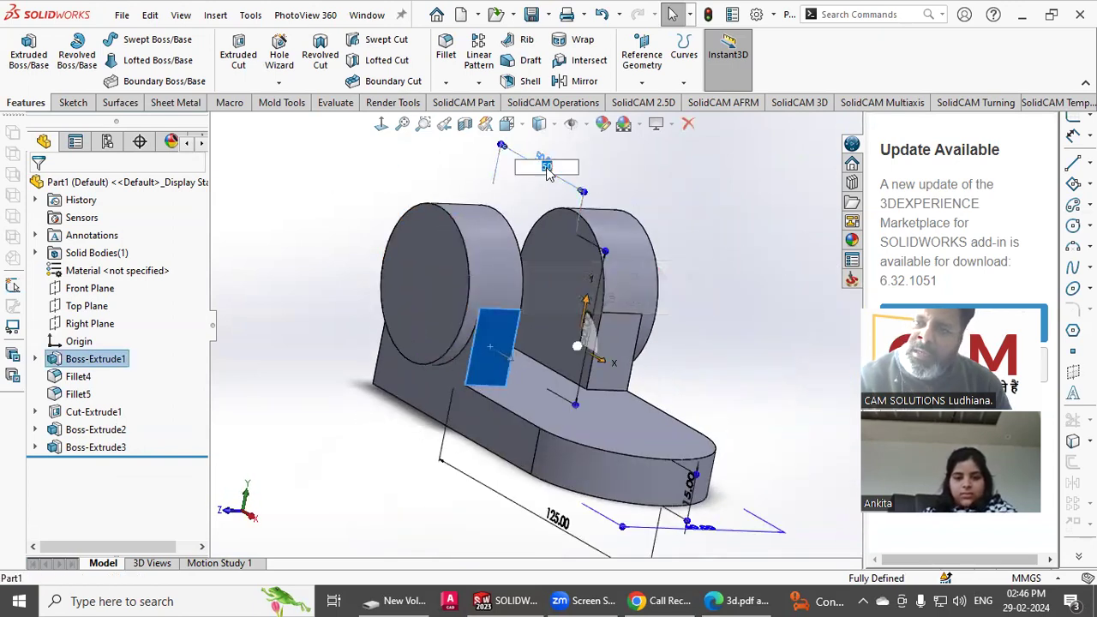
text(60)
key(Return)
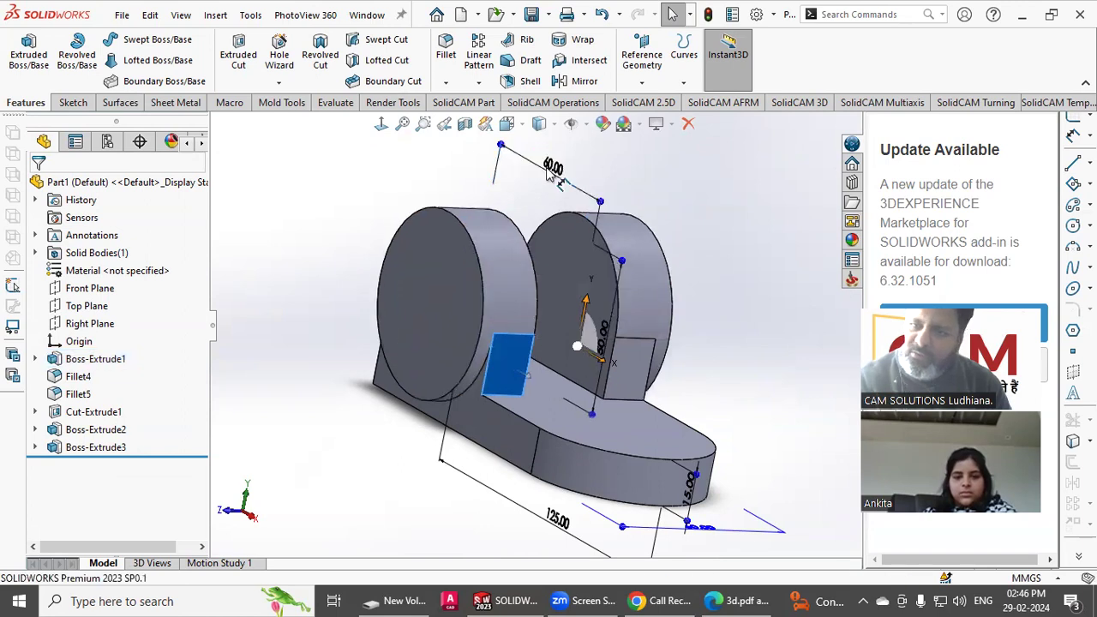
click(713, 217)
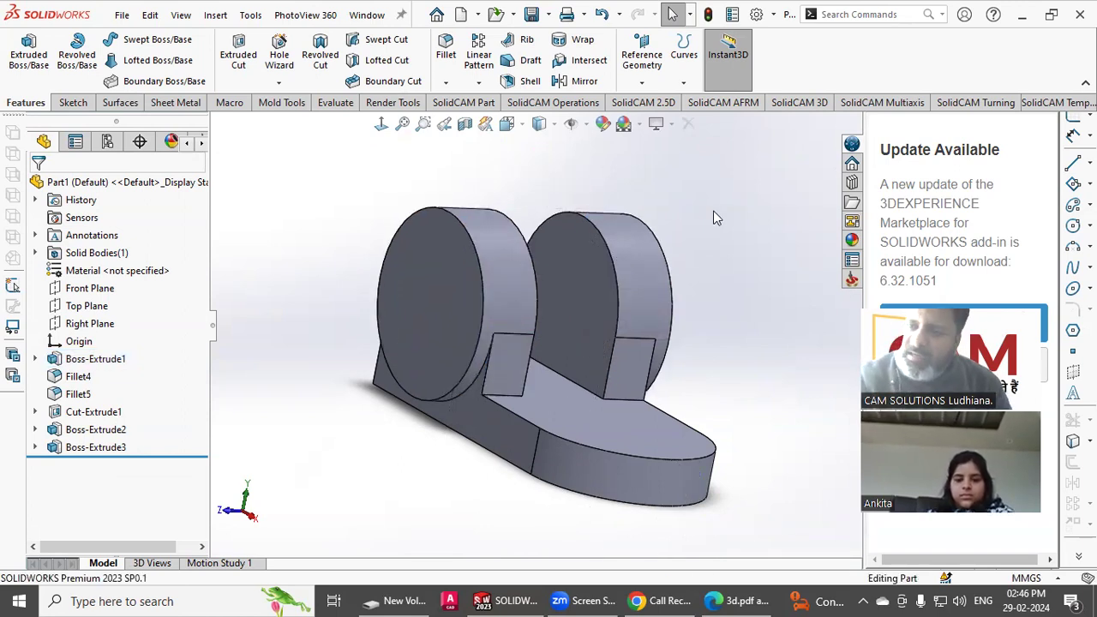
- Undo the last change to the lugs' length
click(603, 15)
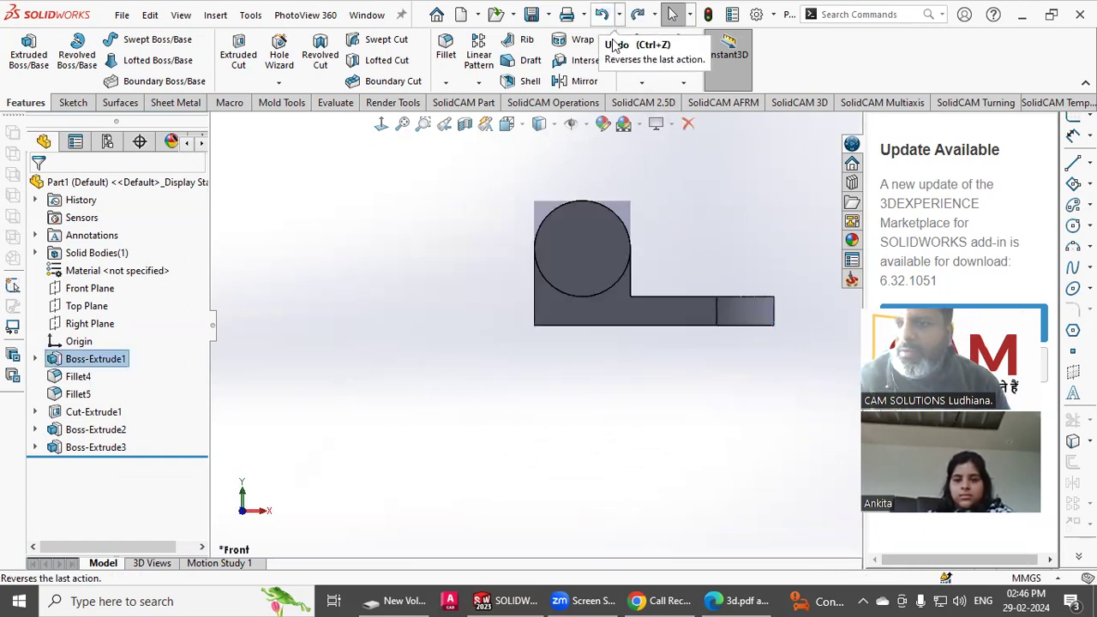
click(693, 220)
middle_drag(693, 220, 665, 259)
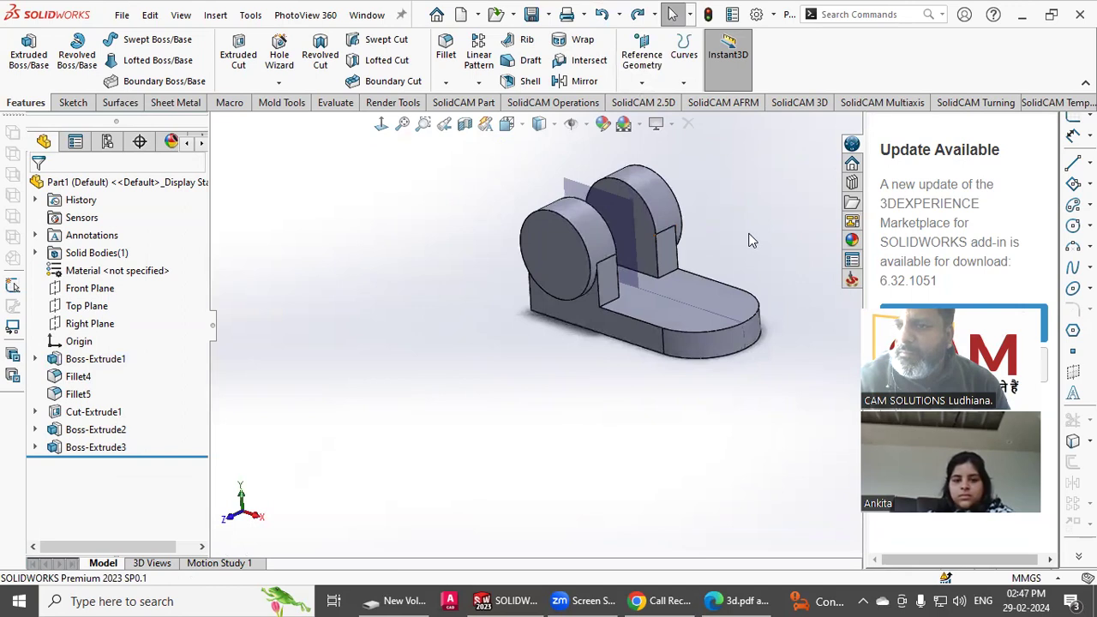
scroll(749, 233, down, 2)
mouse_move(731, 203)
middle_down()
mouse_move(703, 241)
mouse_move(717, 219)
middle_up()
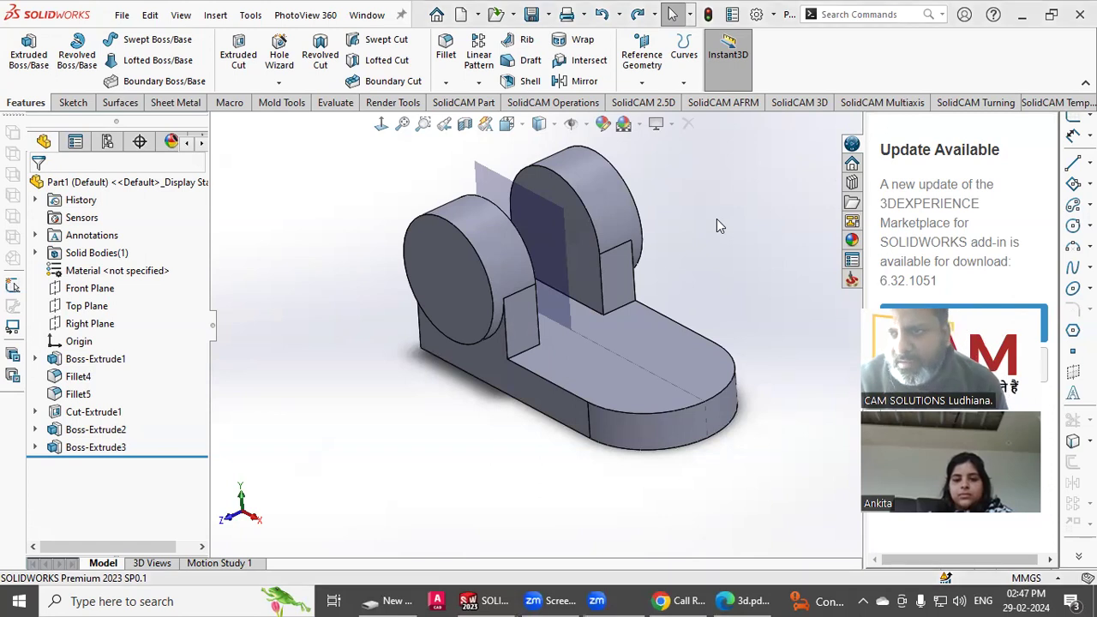
middle_drag(755, 230, 698, 201)
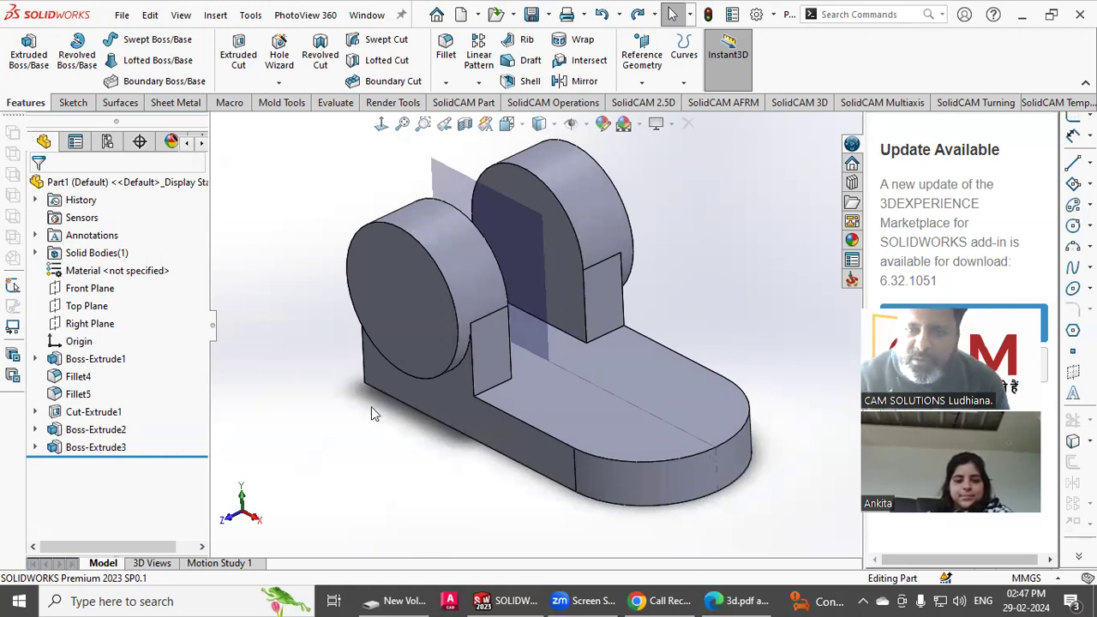
- Switch to page 12 of 3d.pdf and compare the bracket drawing with the model beside it
key(alt+Tab)
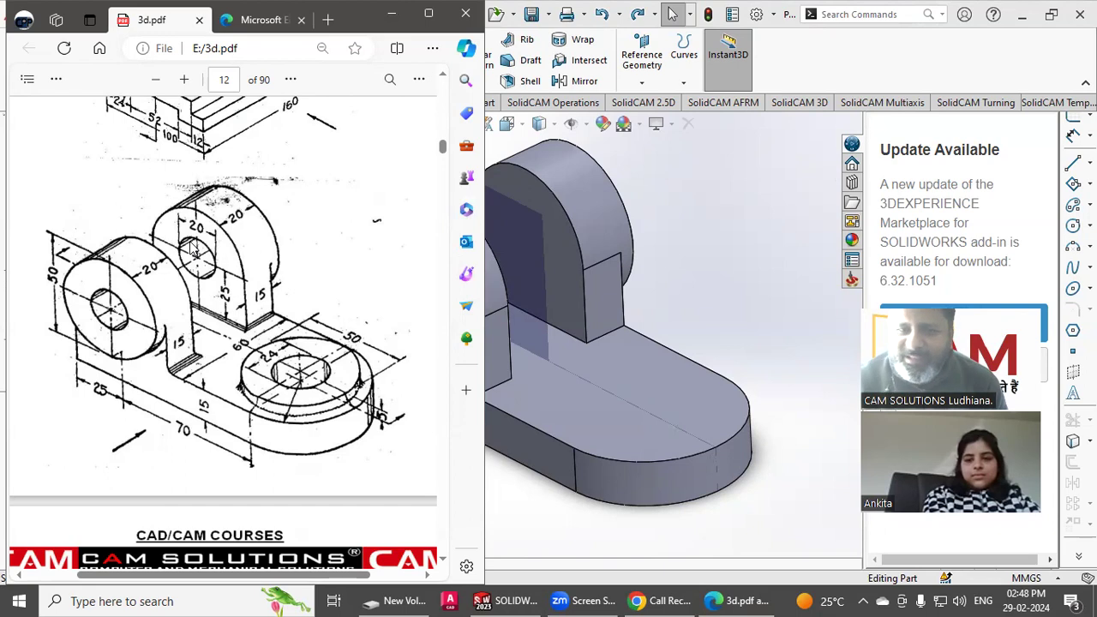
scroll(672, 322, up, 2)
scroll(686, 319, up, 7)
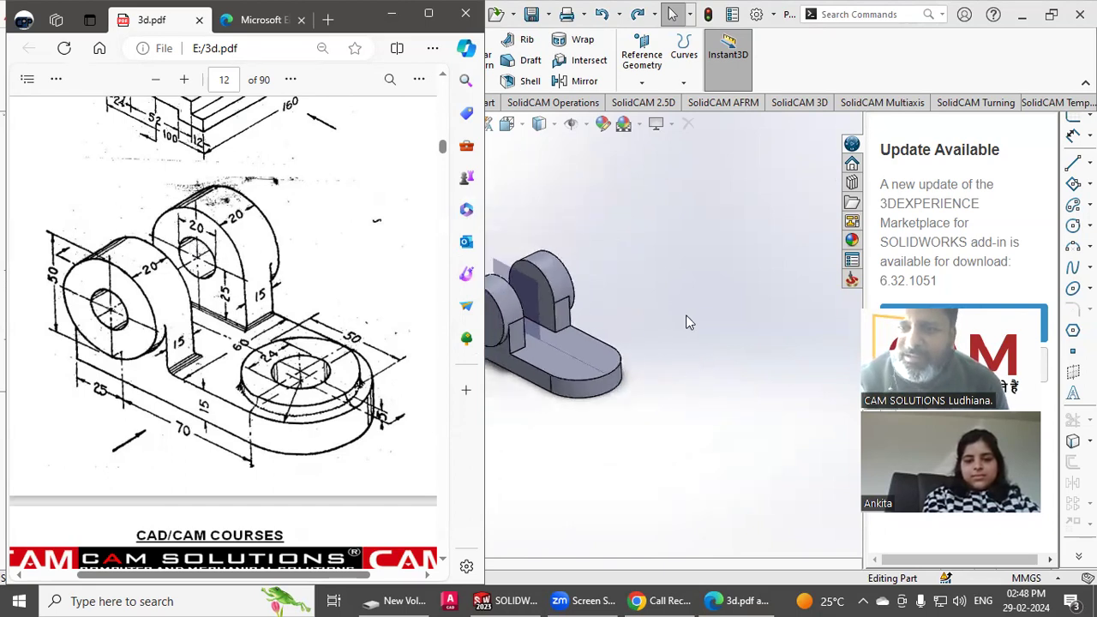
scroll(539, 322, down, 2)
scroll(497, 319, down, 6)
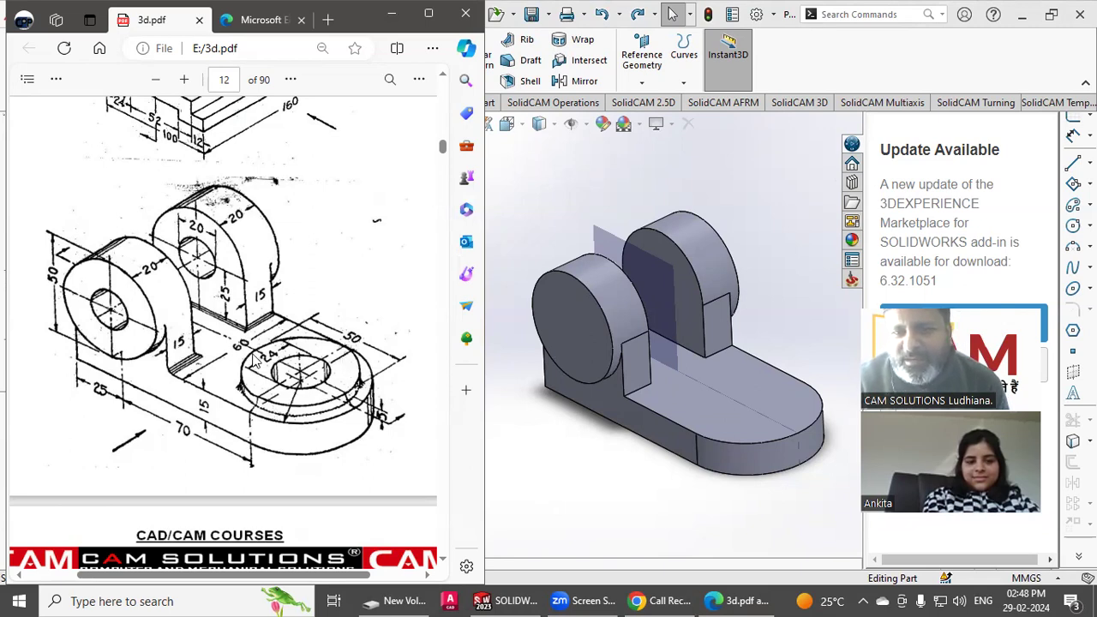
- Return to SOLIDWORKS and sketch a circle about 29 mm in diameter on the base's top face near its rounded end
click(588, 494)
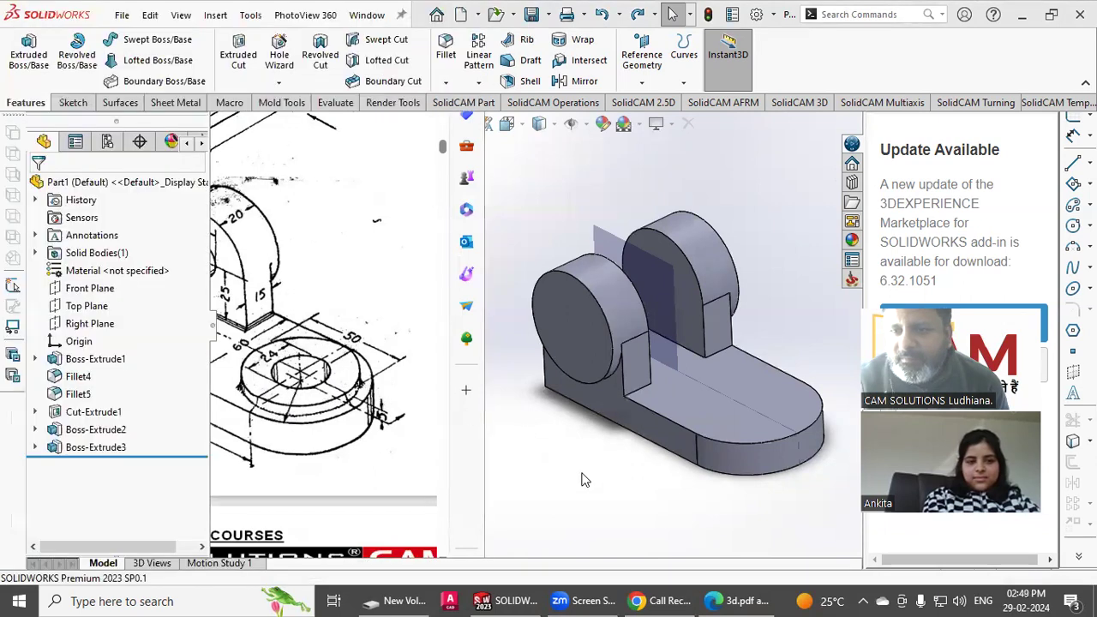
click(29, 53)
click(722, 419)
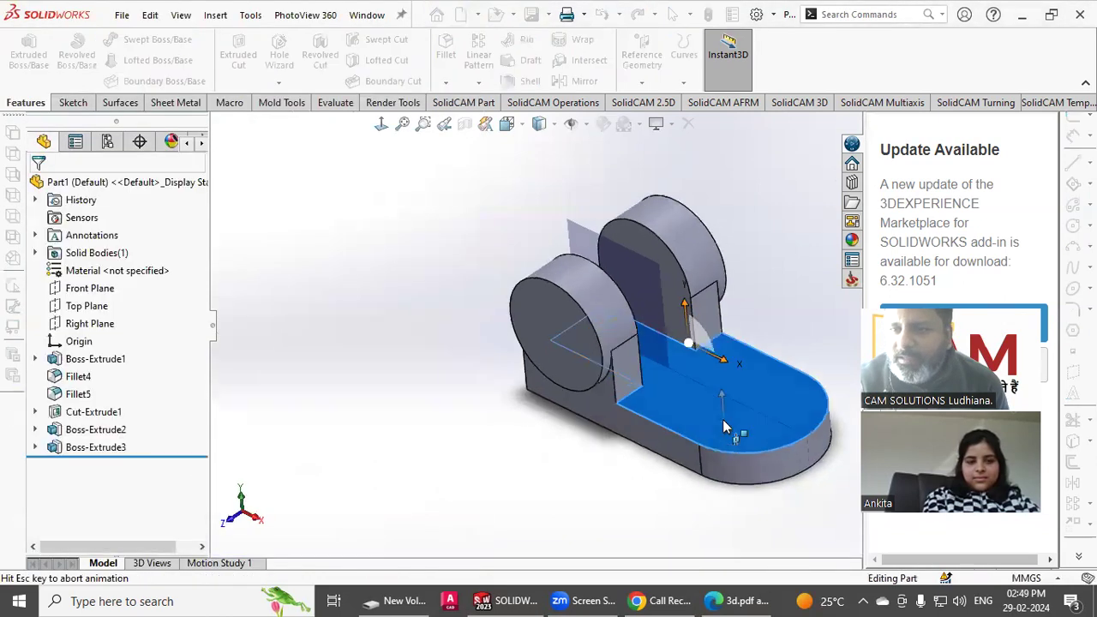
click(151, 40)
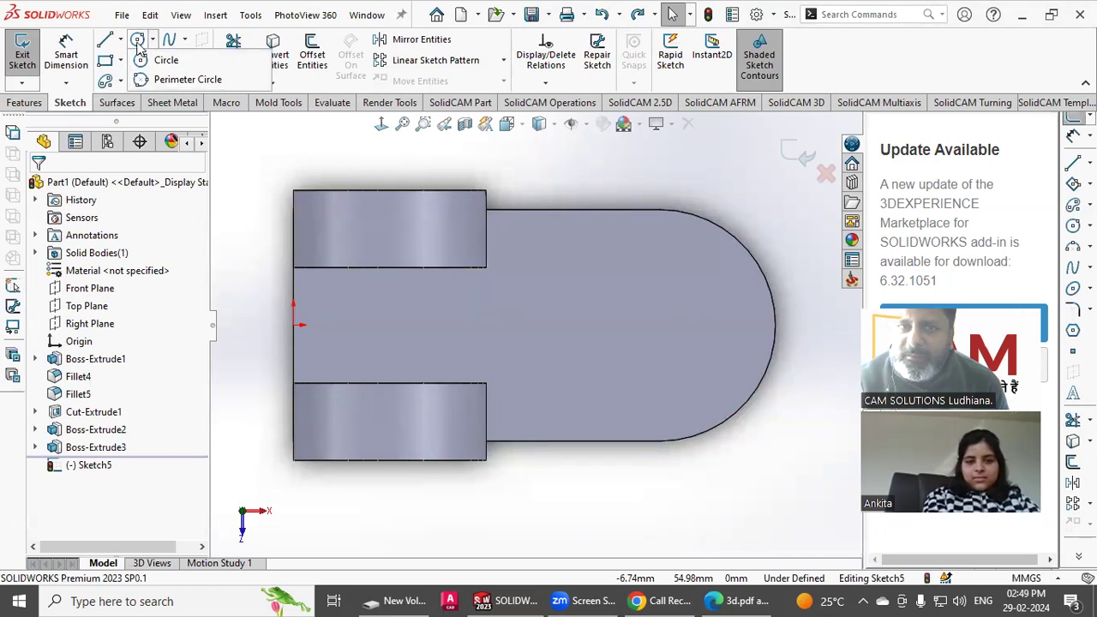
click(166, 60)
click(673, 325)
click(710, 286)
right_click(711, 288)
click(731, 293)
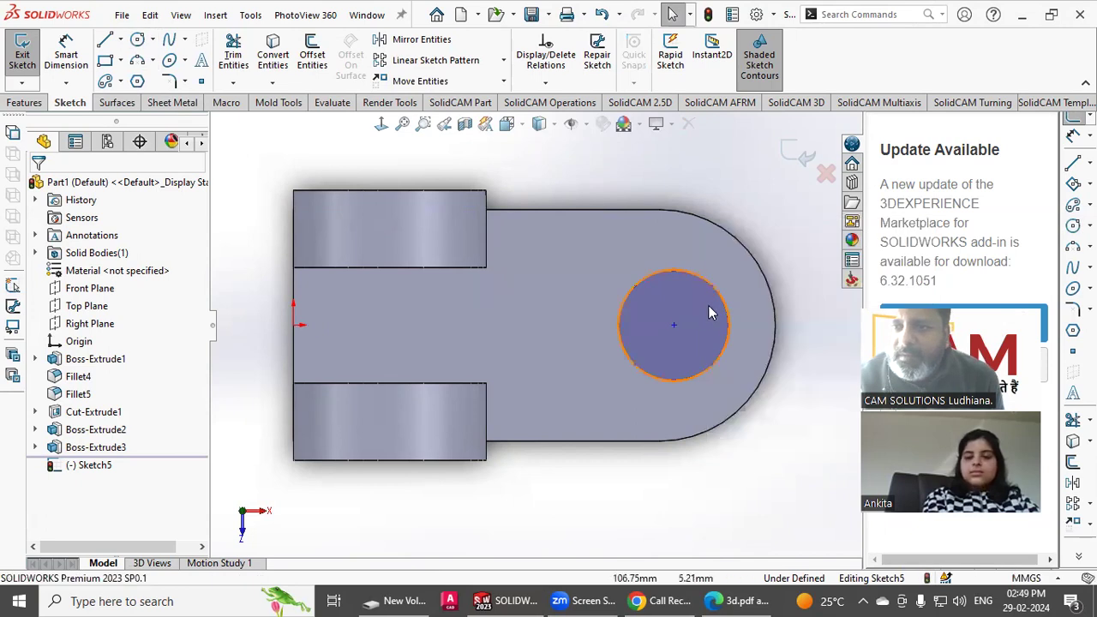
- Make the circle concentric with the base's rounded end edge
click(743, 248)
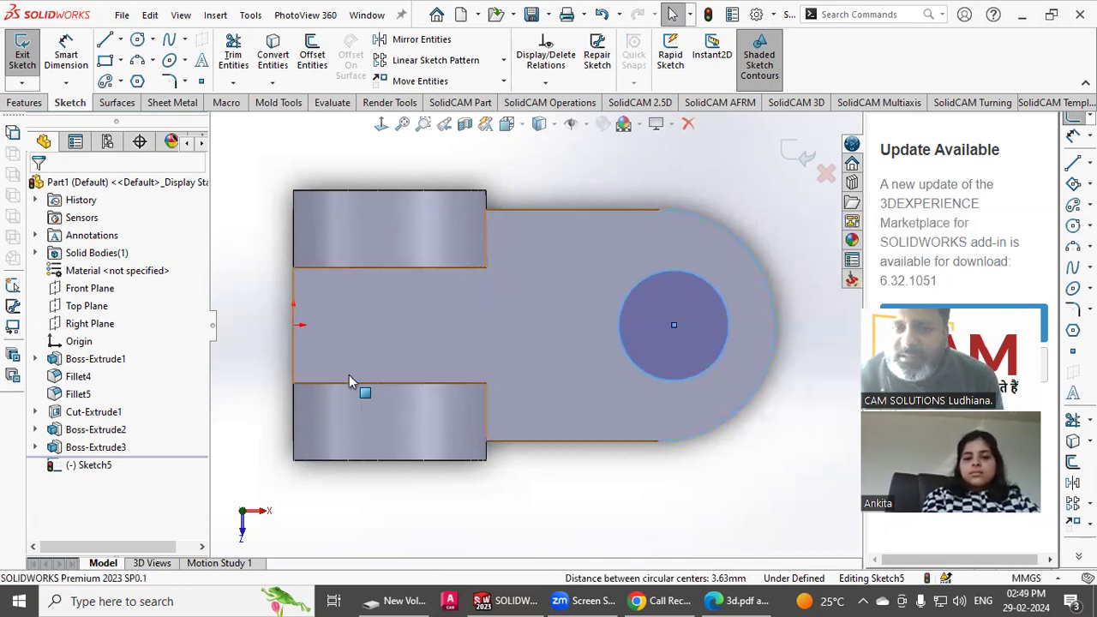
click(75, 141)
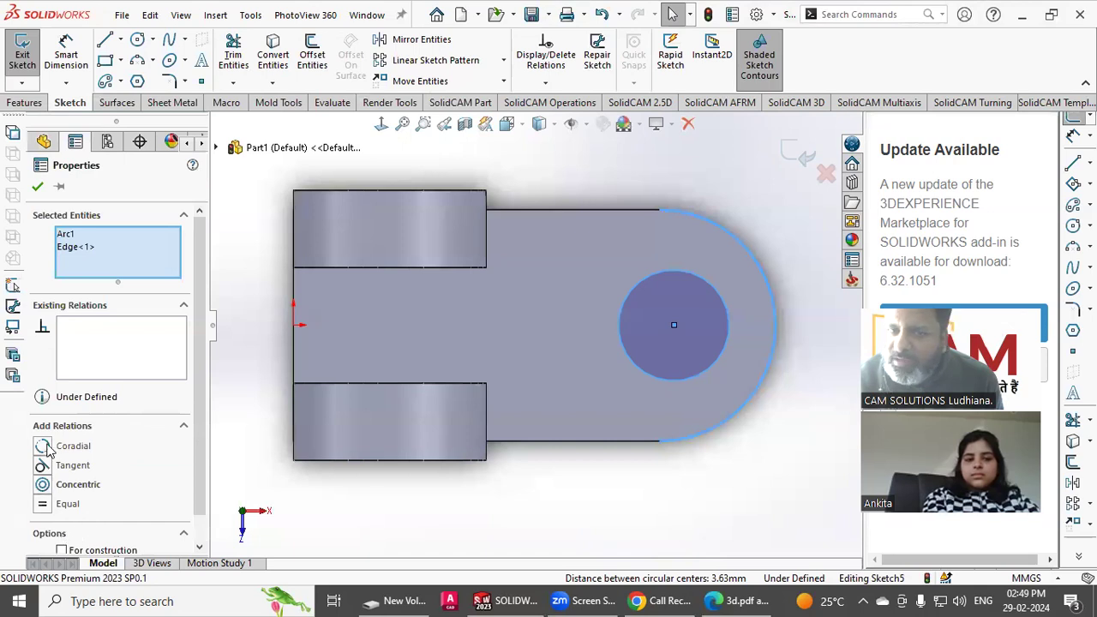
click(44, 485)
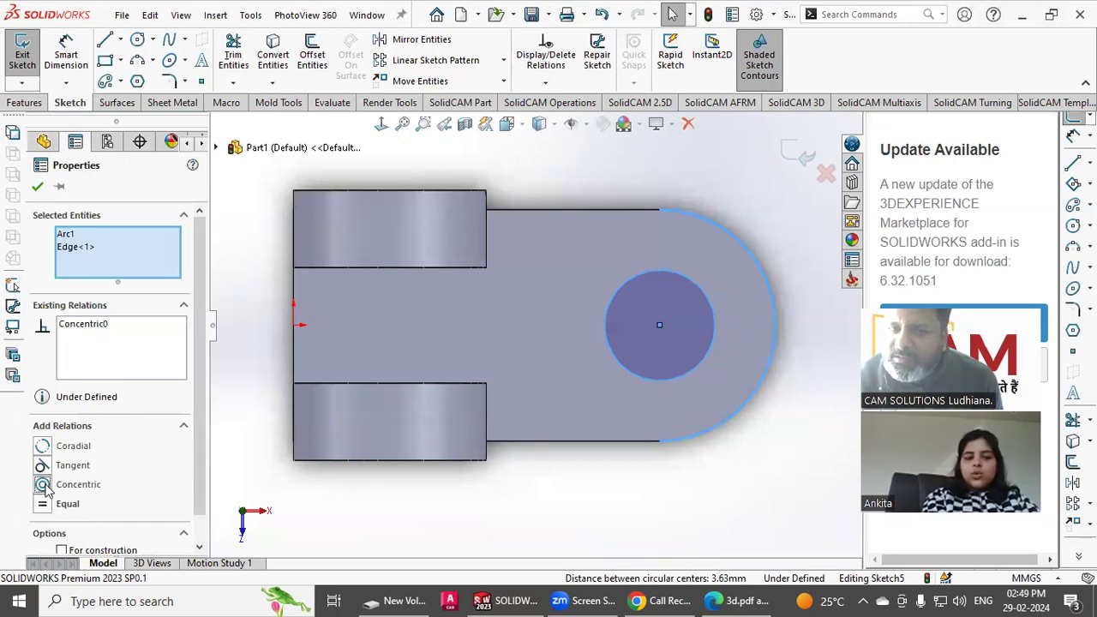
click(552, 523)
- Dimension the circle on the base with a diameter of 50 mm
click(66, 53)
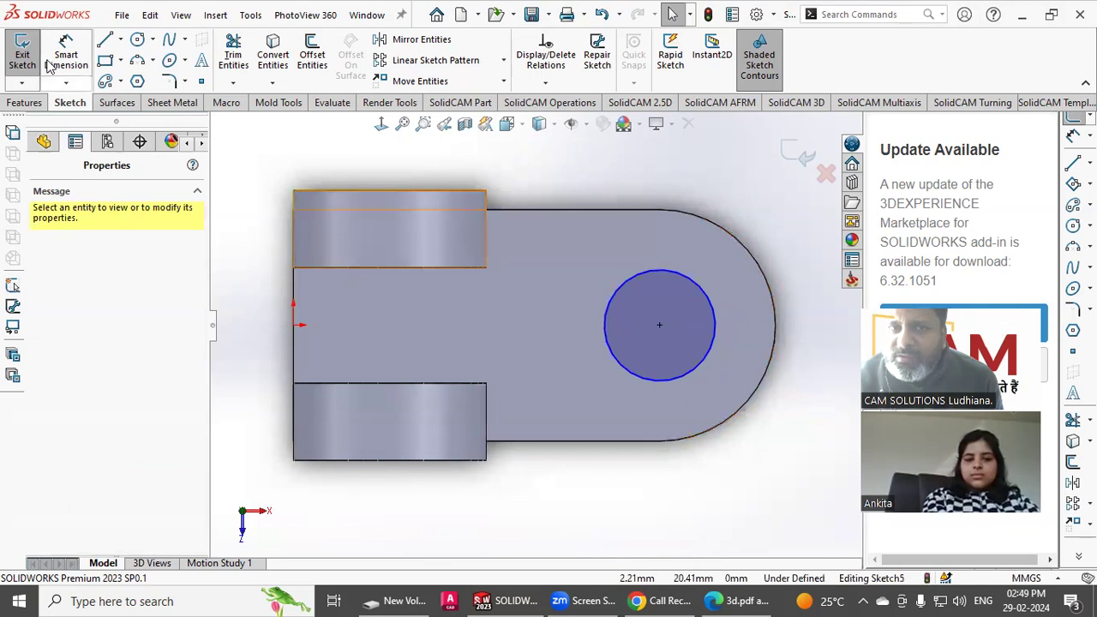
click(696, 276)
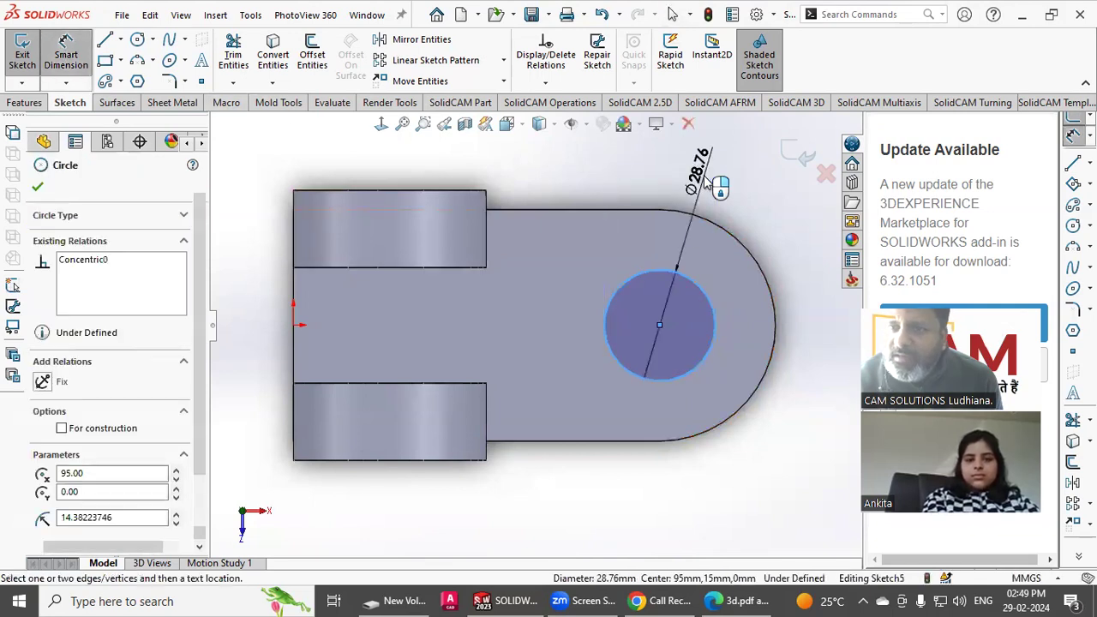
click(703, 175)
text(50)
key(Return)
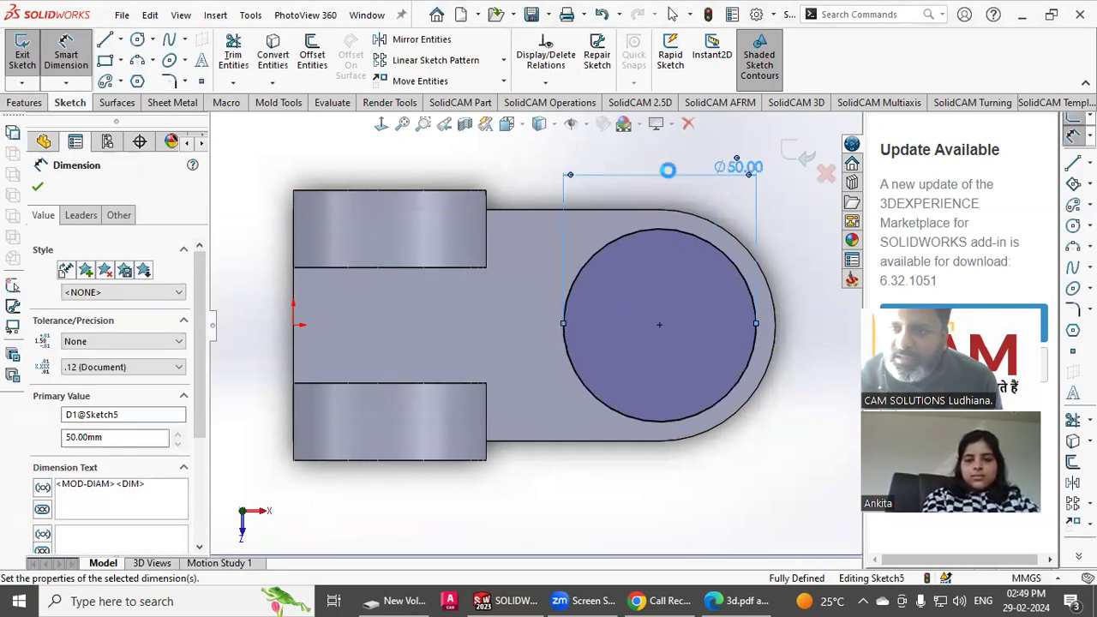
- Extrude the 50 mm circle 5 mm up from the base's top face as a boss merged with the base
click(25, 102)
click(23, 64)
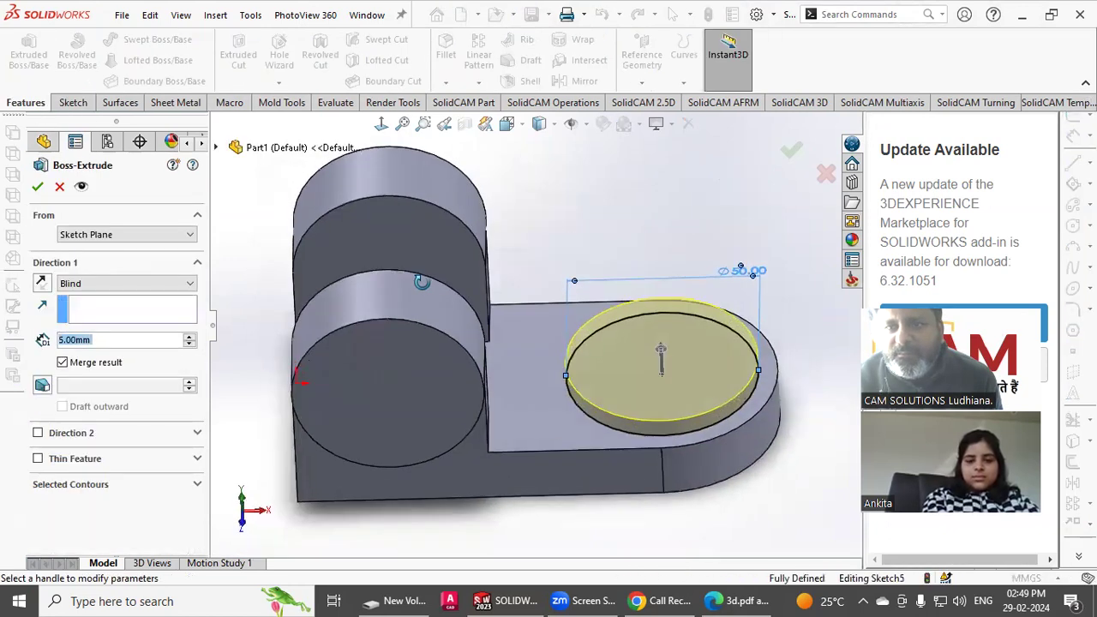
click(37, 186)
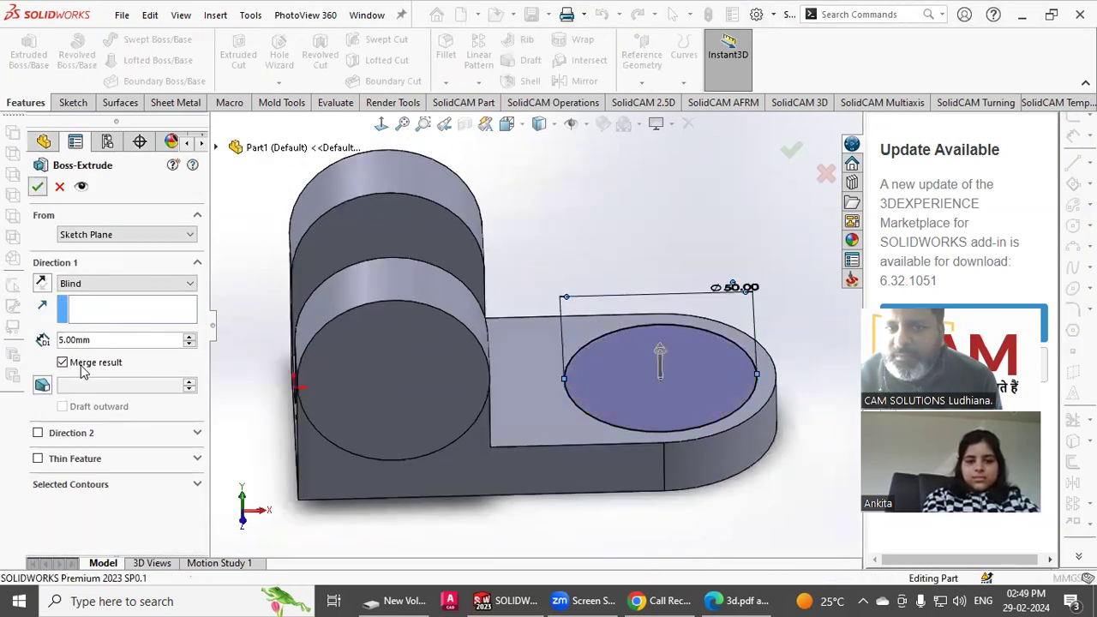
middle_drag(612, 227, 562, 283)
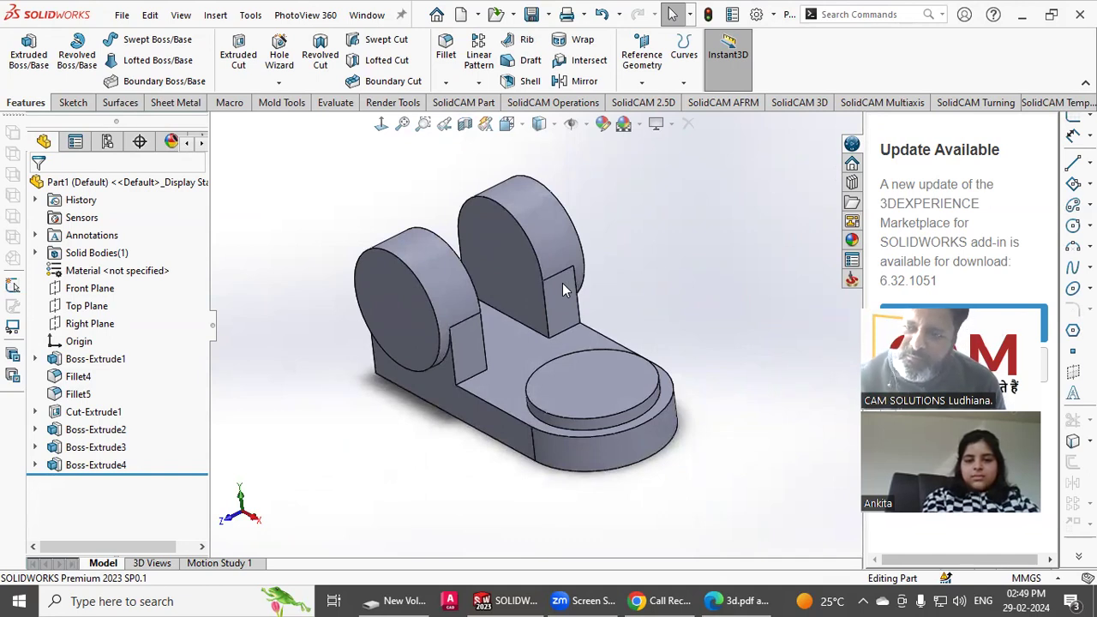
middle_drag(592, 385, 469, 403)
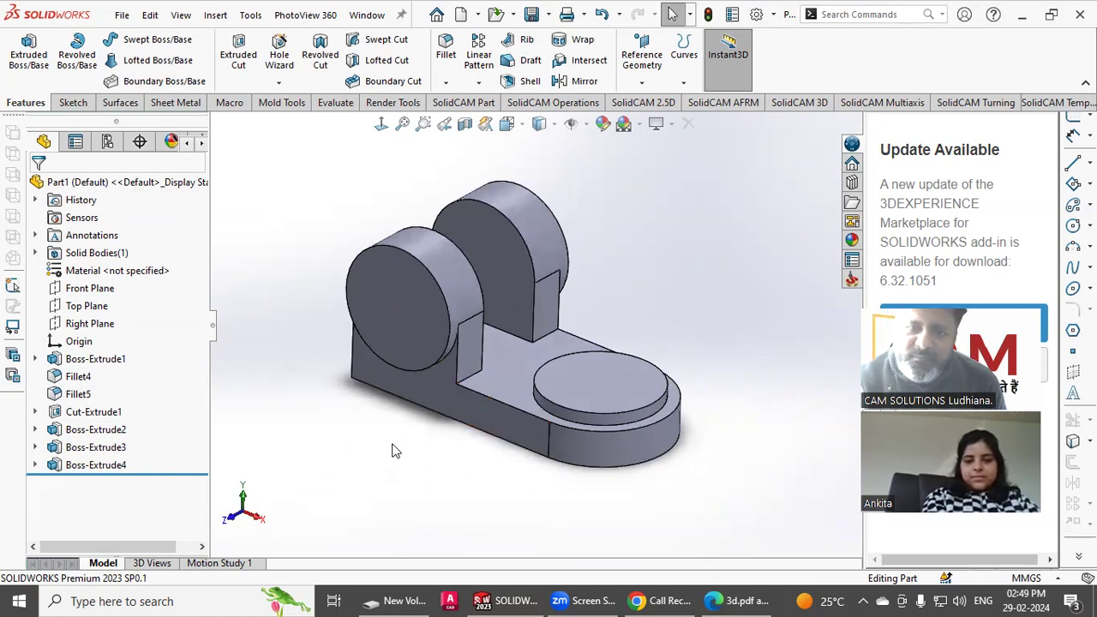
- Check the bracket drawing in 3d.pdf, then return to SOLIDWORKS and sketch a 24 mm circle concentric on the base boss's top face
click(742, 600)
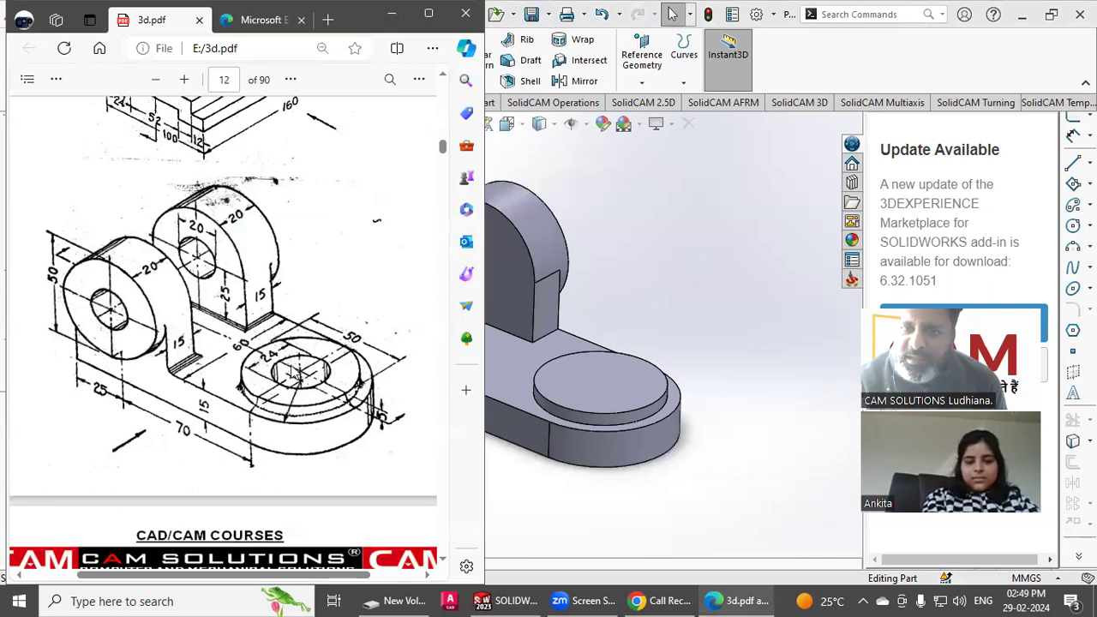
click(661, 322)
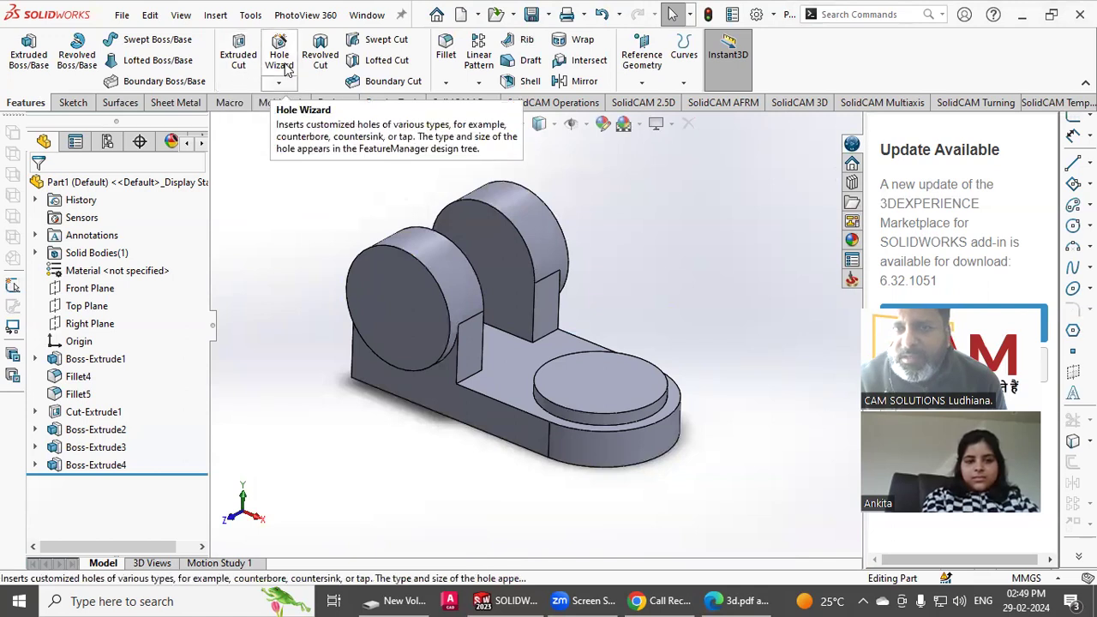
click(238, 56)
click(642, 389)
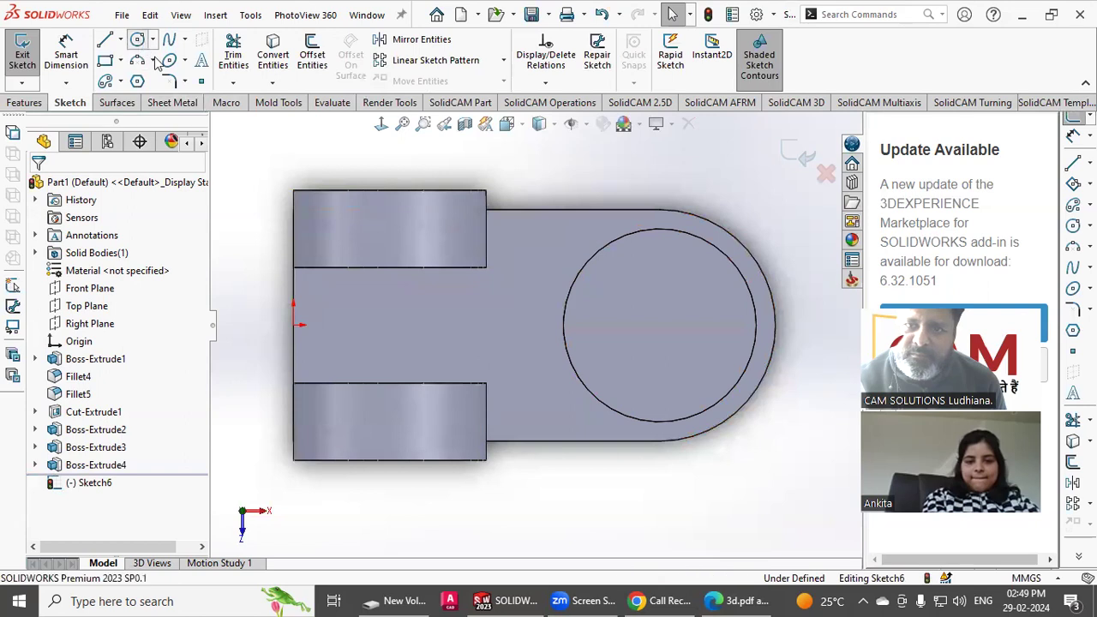
click(137, 40)
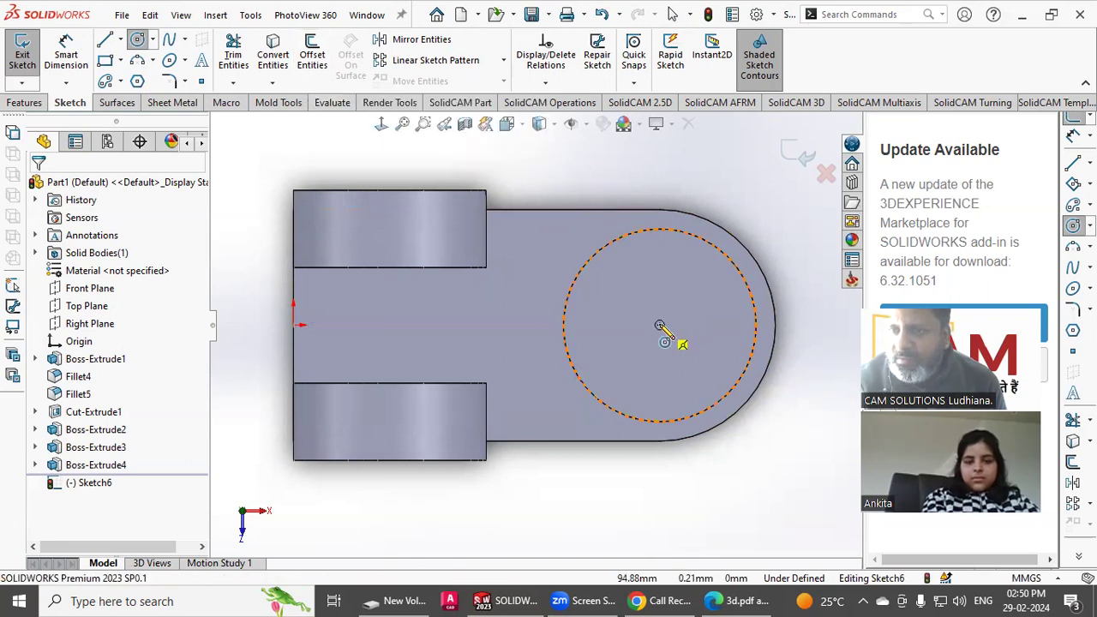
click(659, 324)
text(2)
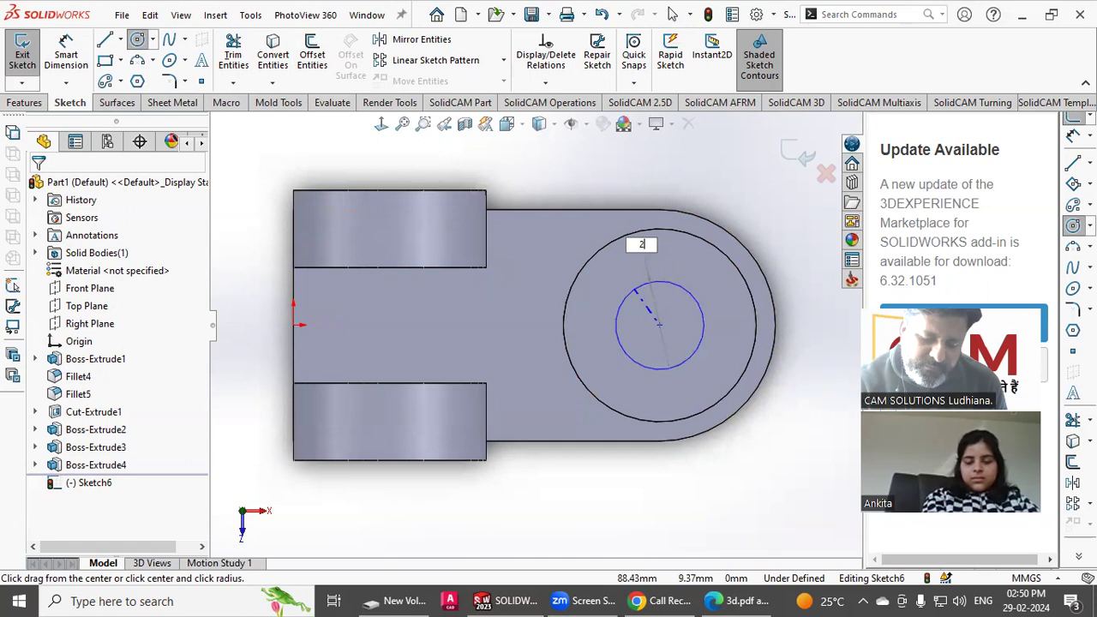
text(4)
key(Return)
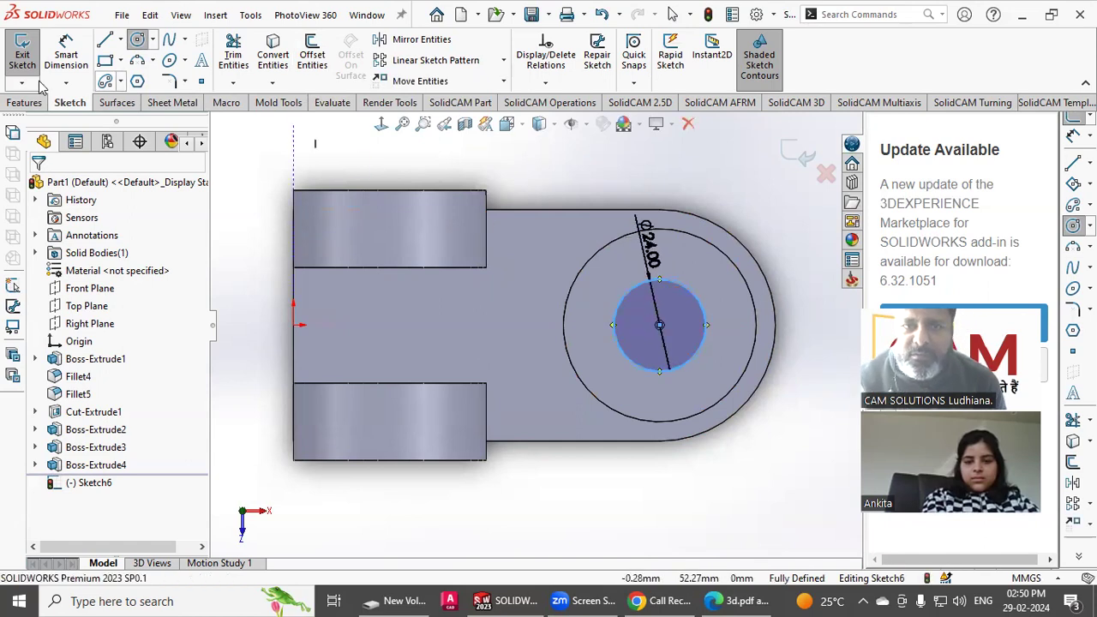
- Extrude-cut the 24 mm circle Through All to make the hole in the base boss
click(24, 103)
click(240, 59)
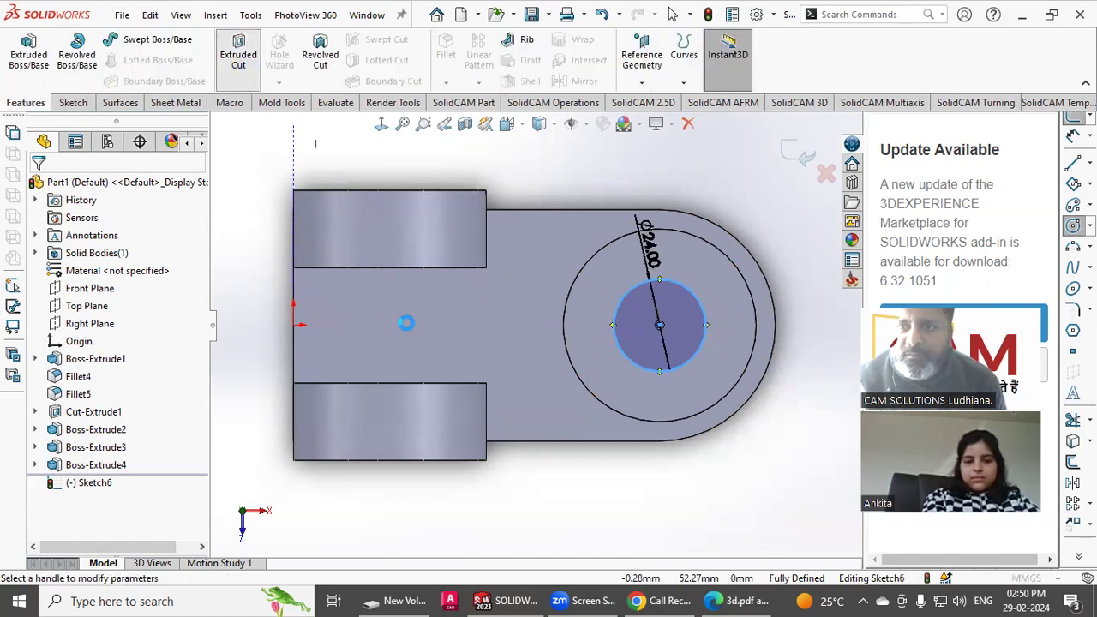
click(96, 290)
click(96, 284)
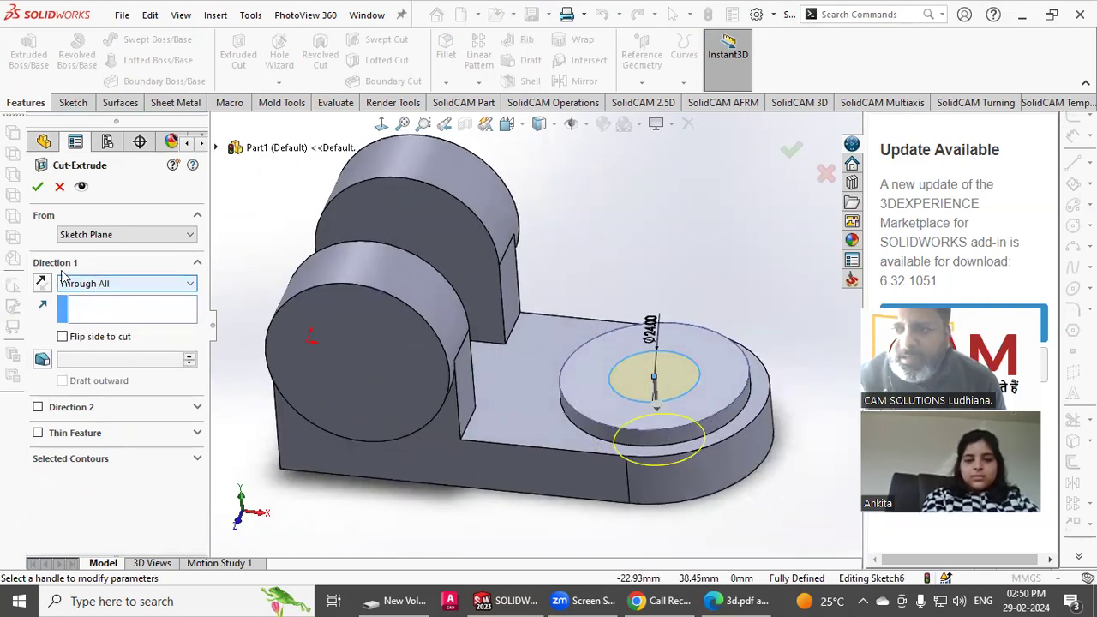
click(37, 186)
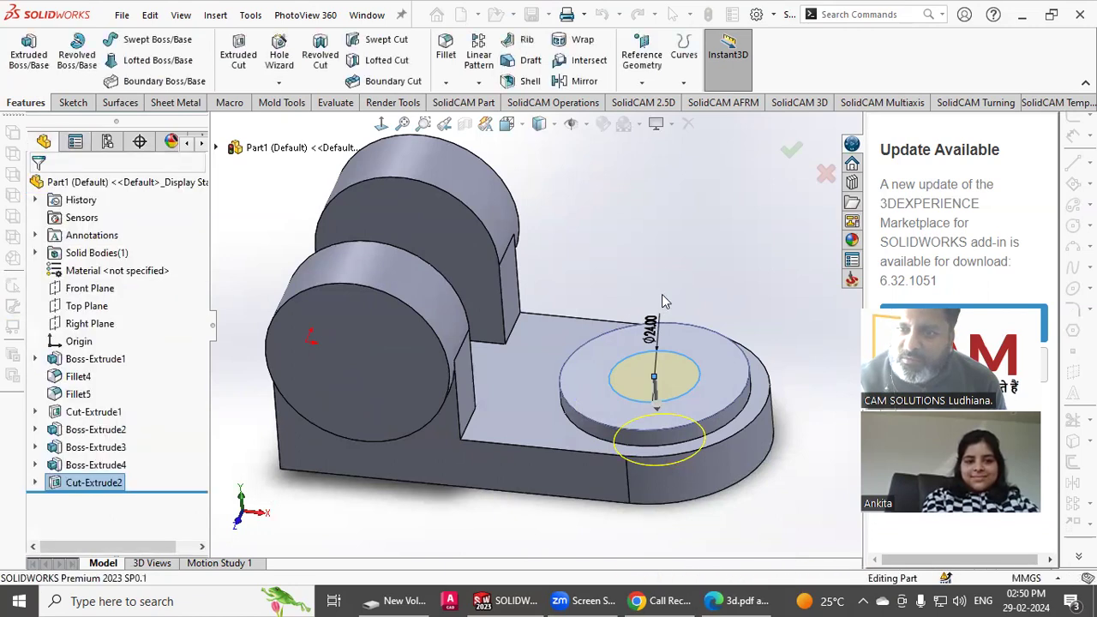
click(687, 249)
middle_drag(687, 249, 660, 266)
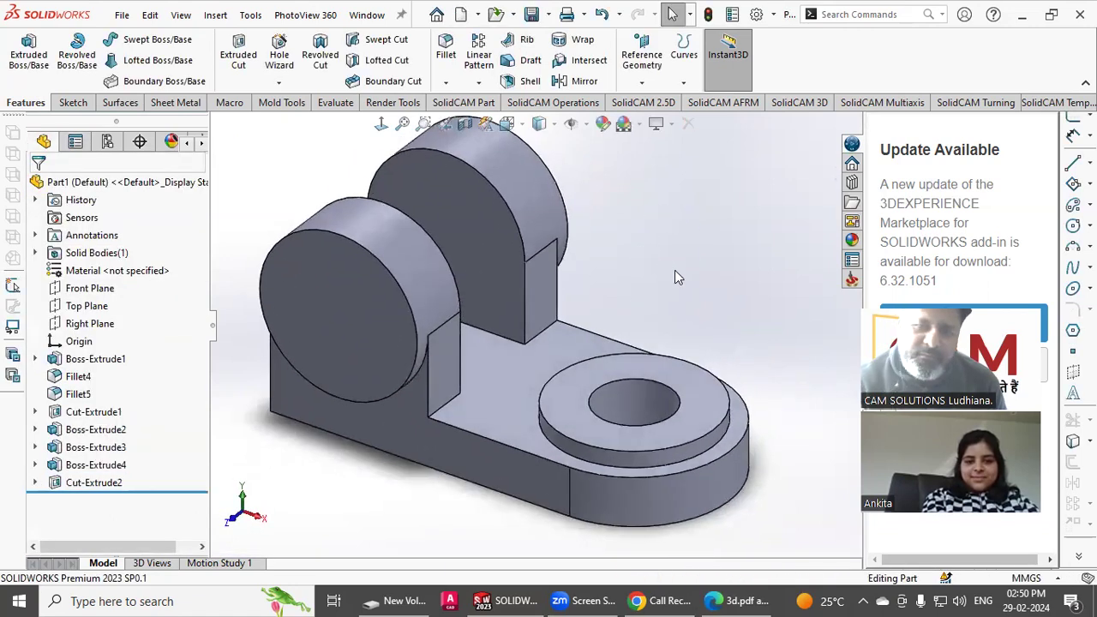
- Sketch a 20 mm circle centred on the outer face of the front lug boss for an extruded cut
scroll(674, 270, up, 2)
click(240, 60)
click(379, 303)
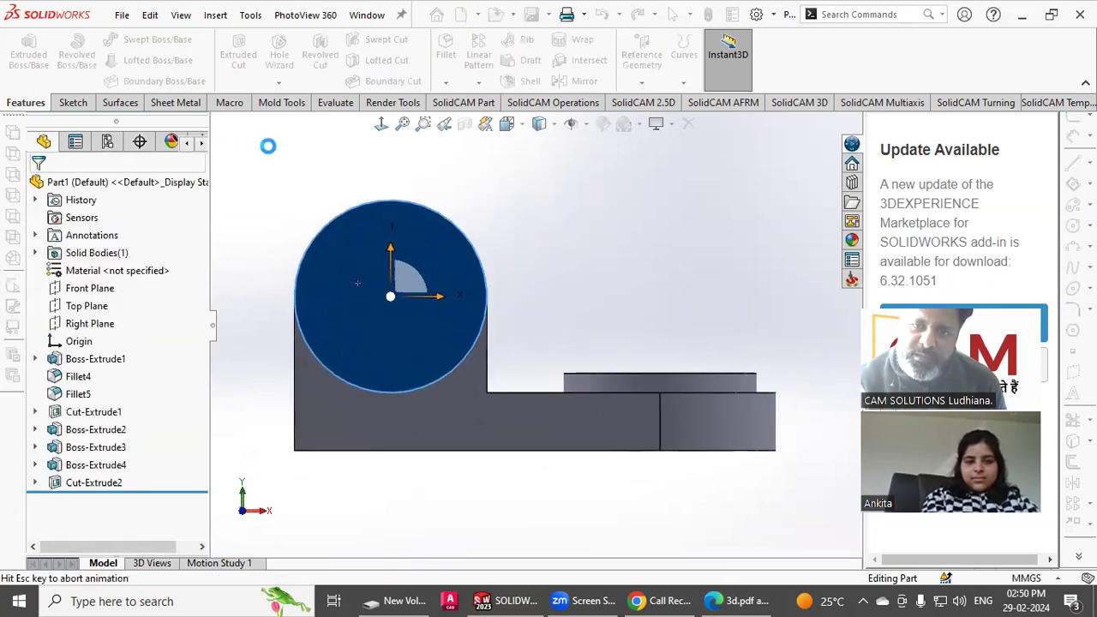
click(137, 39)
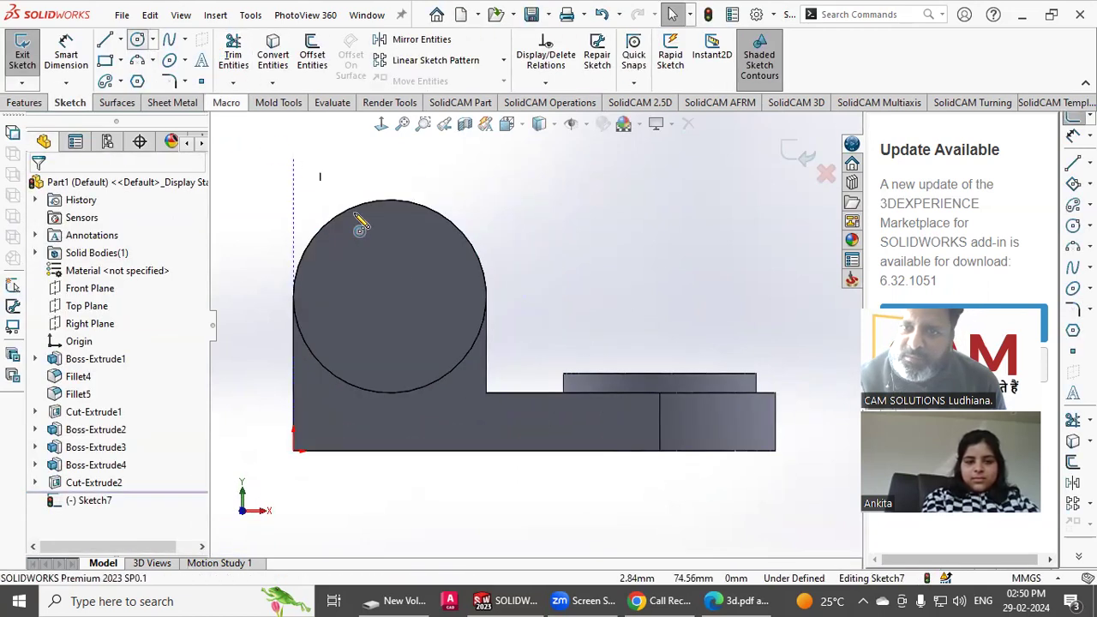
click(390, 295)
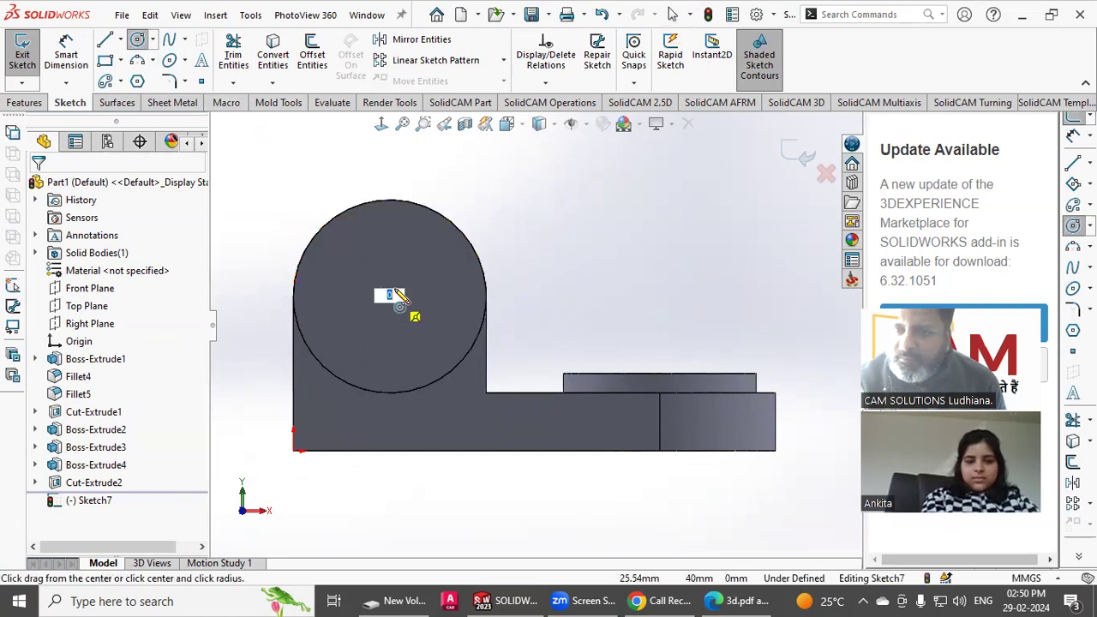
text(2)
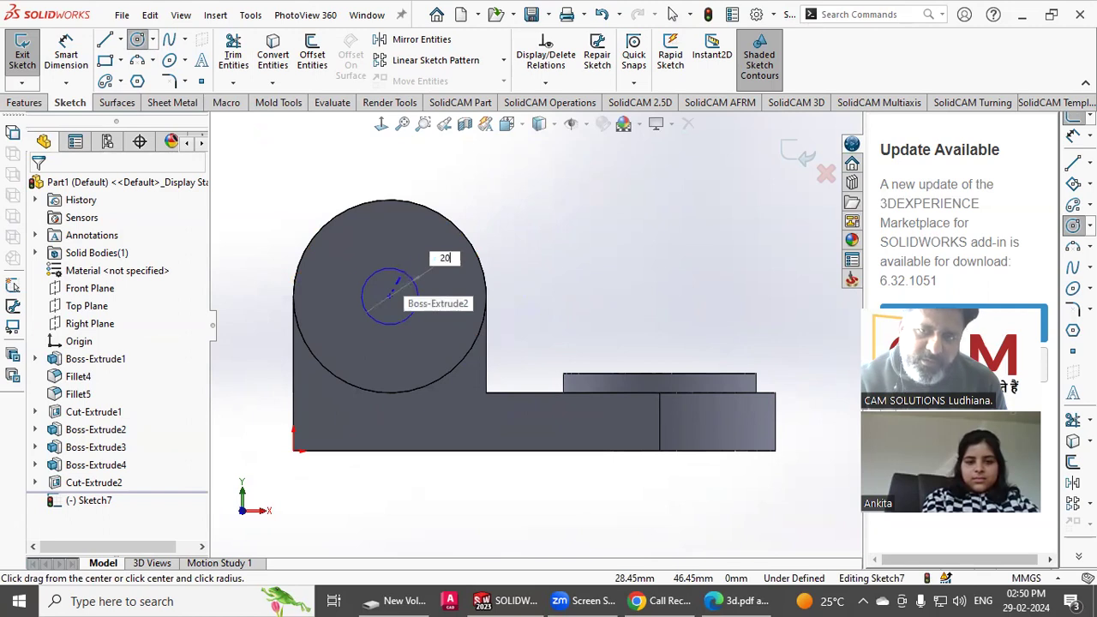
text(0)
key(Return)
- Extrude-cut the 20 mm circle Through All so the hole passes through both lug bosses
click(13, 102)
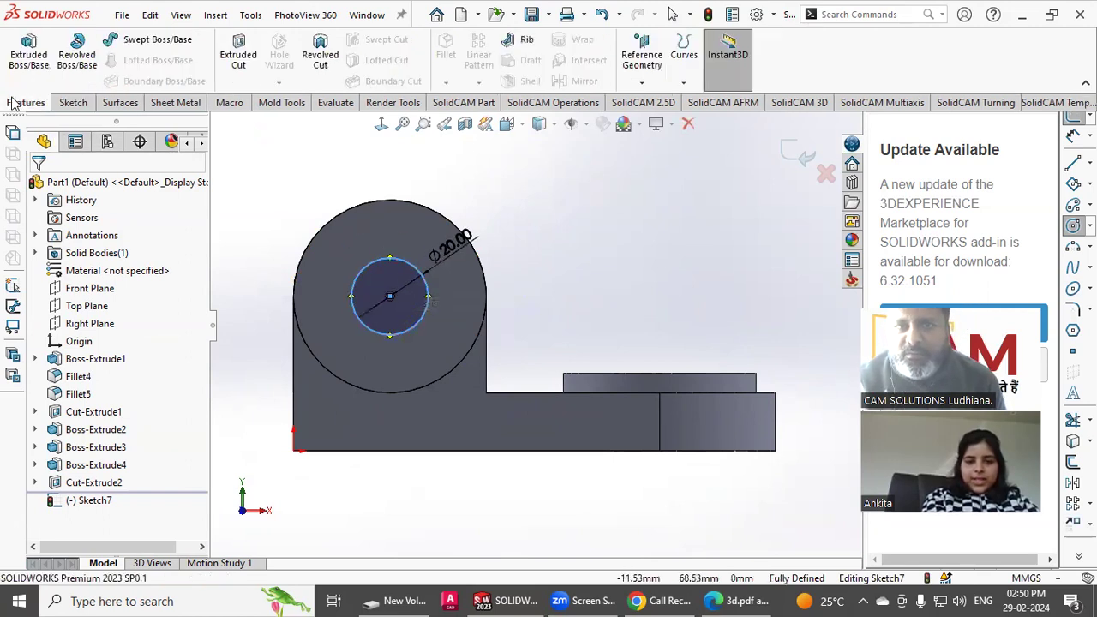
click(238, 54)
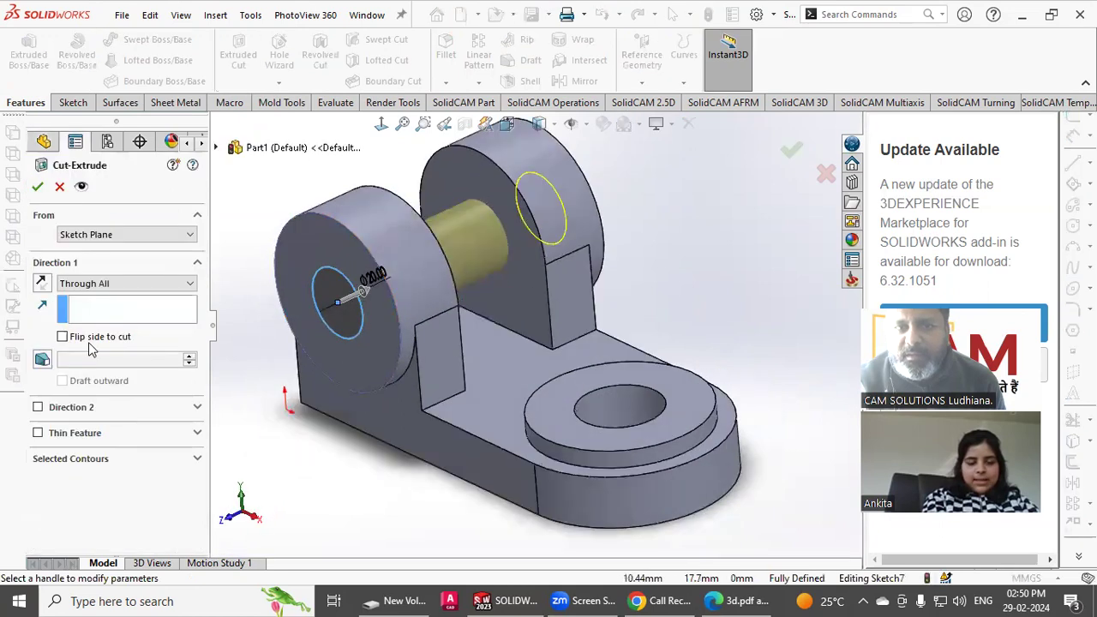
click(36, 190)
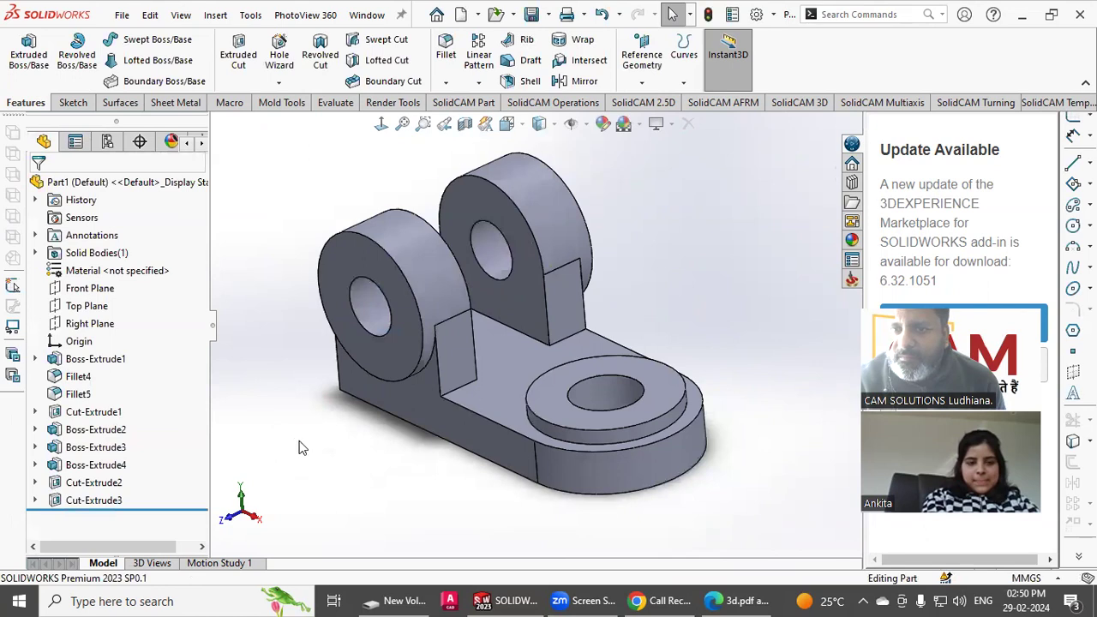
scroll(391, 338, up, 3)
scroll(419, 369, down, 1)
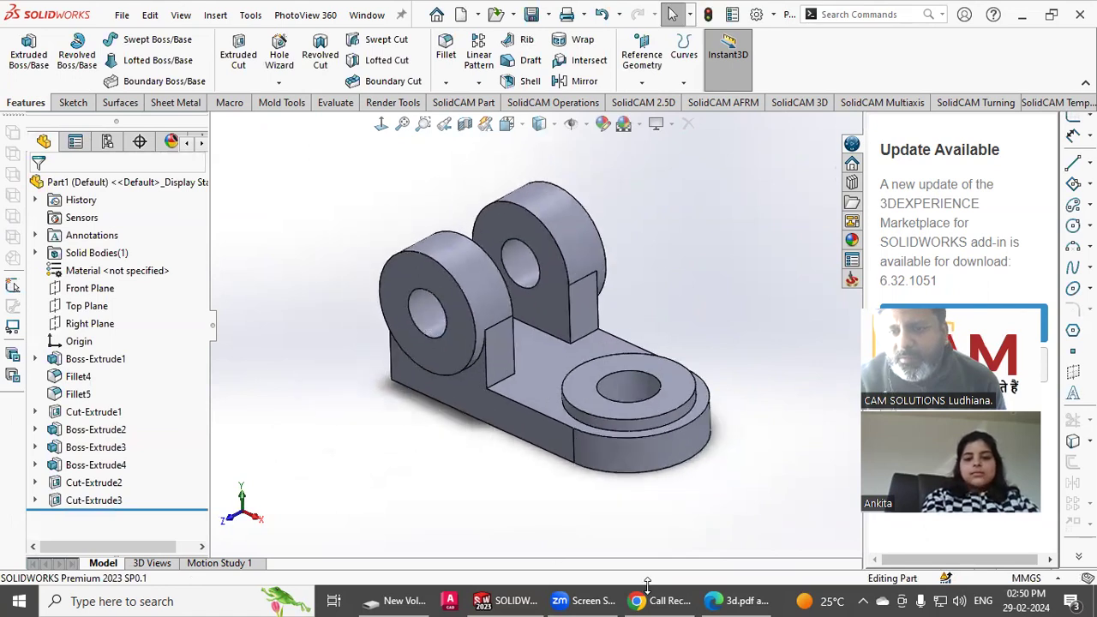
- Switch to page 12 of 3d.pdf and compare the lug and base details in the drawing with the model beside it
click(739, 599)
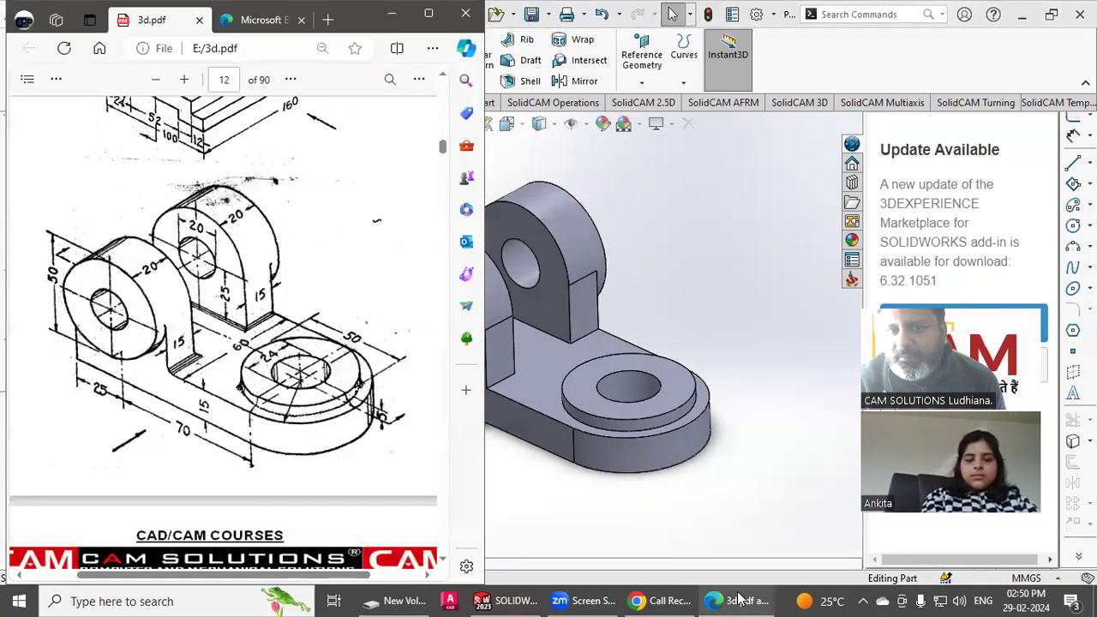
click(739, 599)
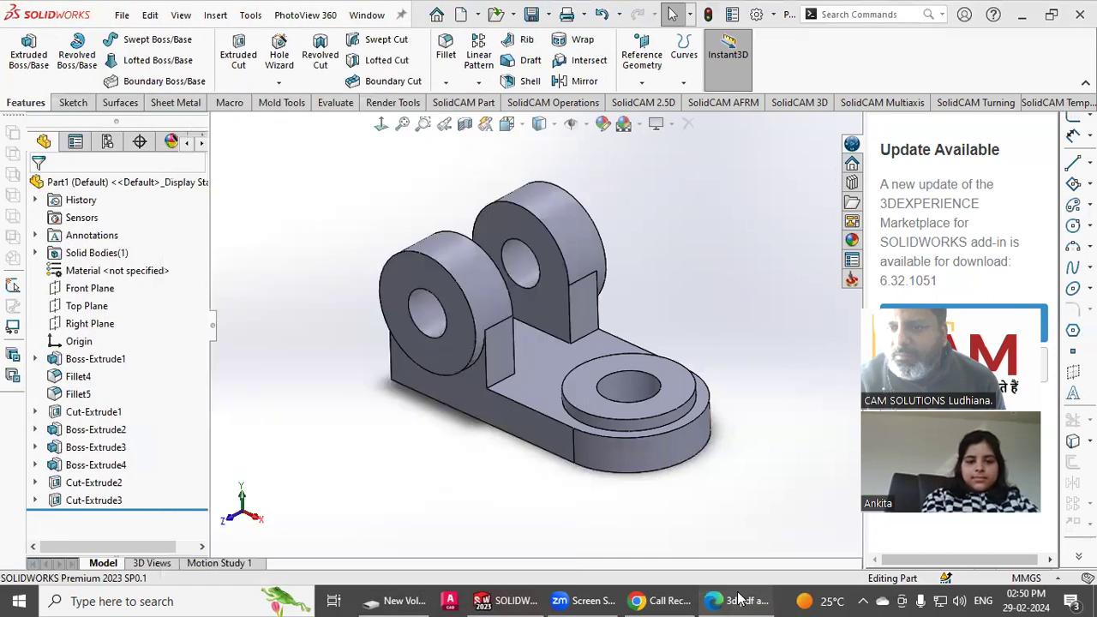
click(738, 598)
scroll(782, 351, down, 1)
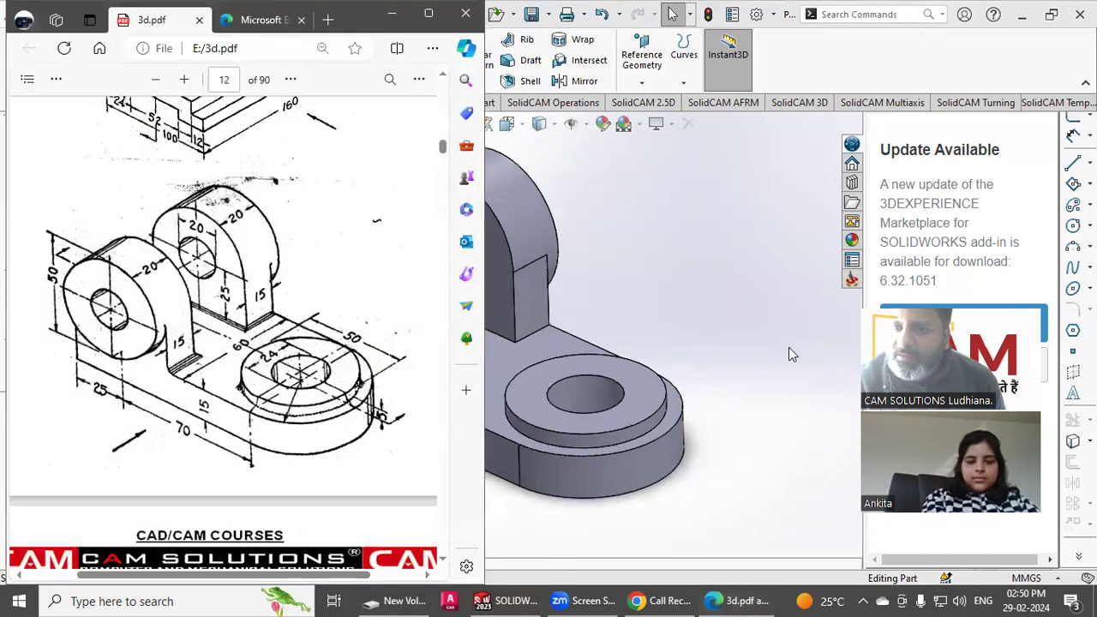
scroll(733, 311, up, 10)
scroll(504, 334, down, 5)
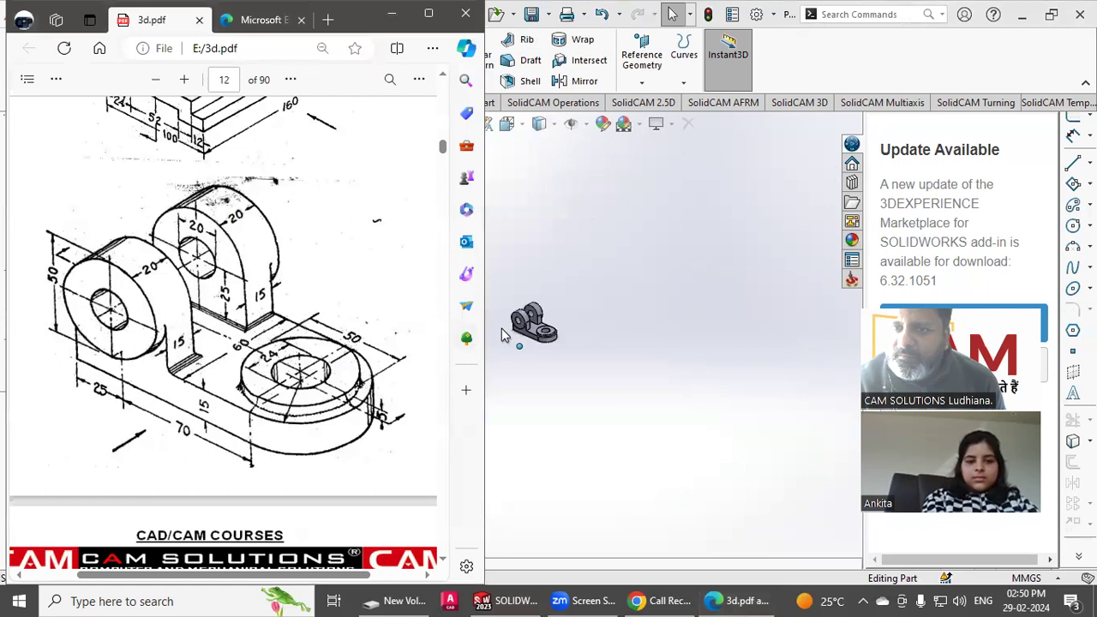
scroll(502, 333, down, 5)
scroll(496, 342, up, 2)
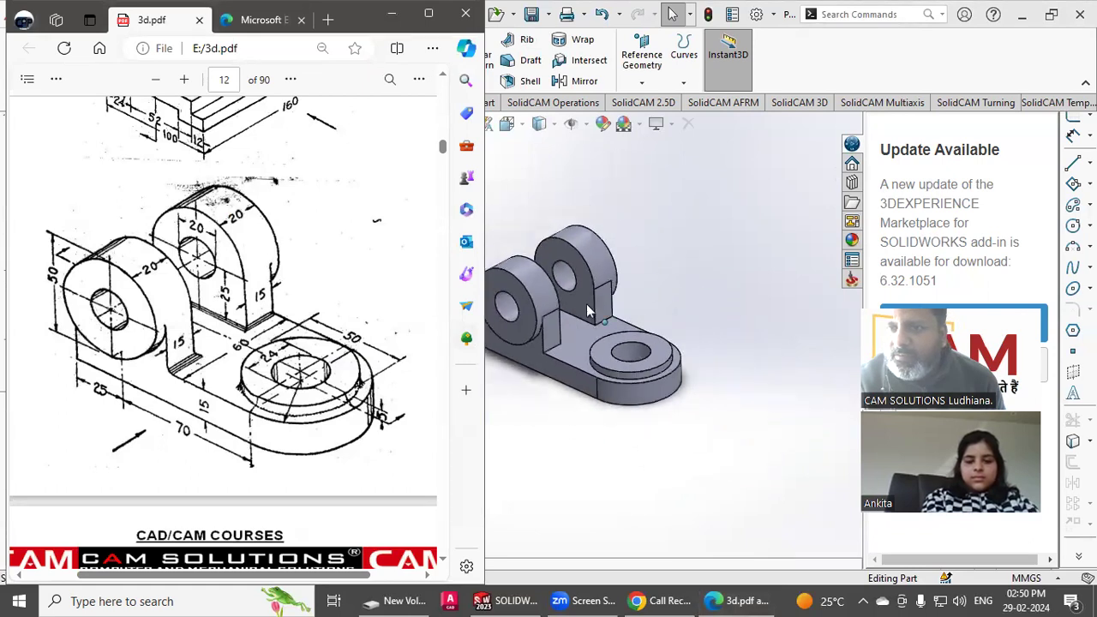
scroll(514, 355, down, 3)
scroll(521, 397, down, 1)
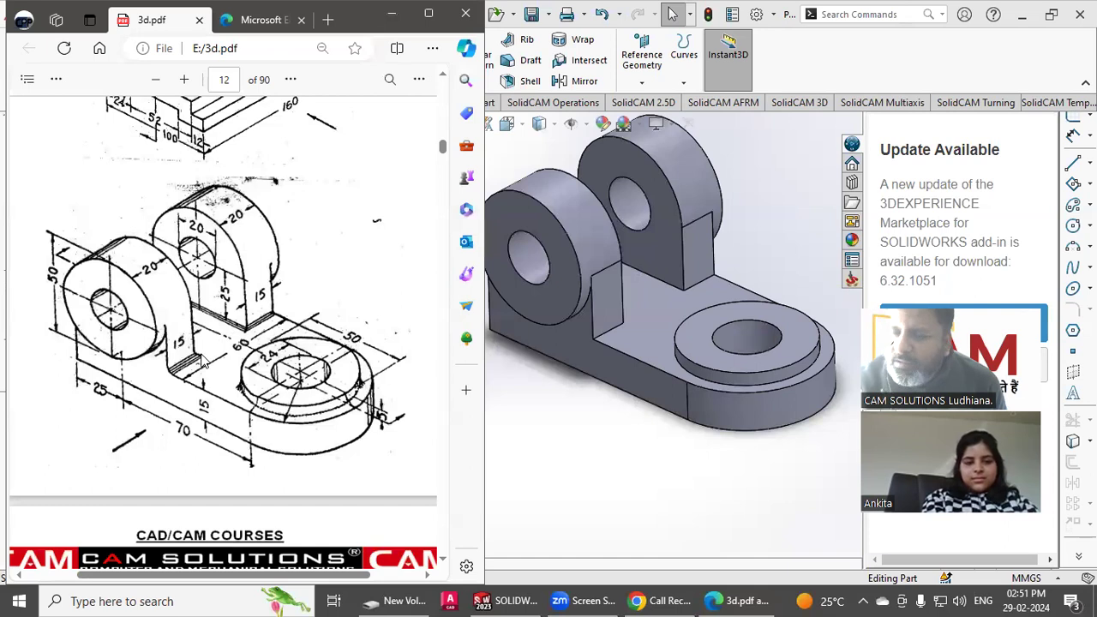
- Return to SOLIDWORKS and set up a constant-size 2 mm fillet on the inner and end edges where the rear lug meets the base
click(509, 473)
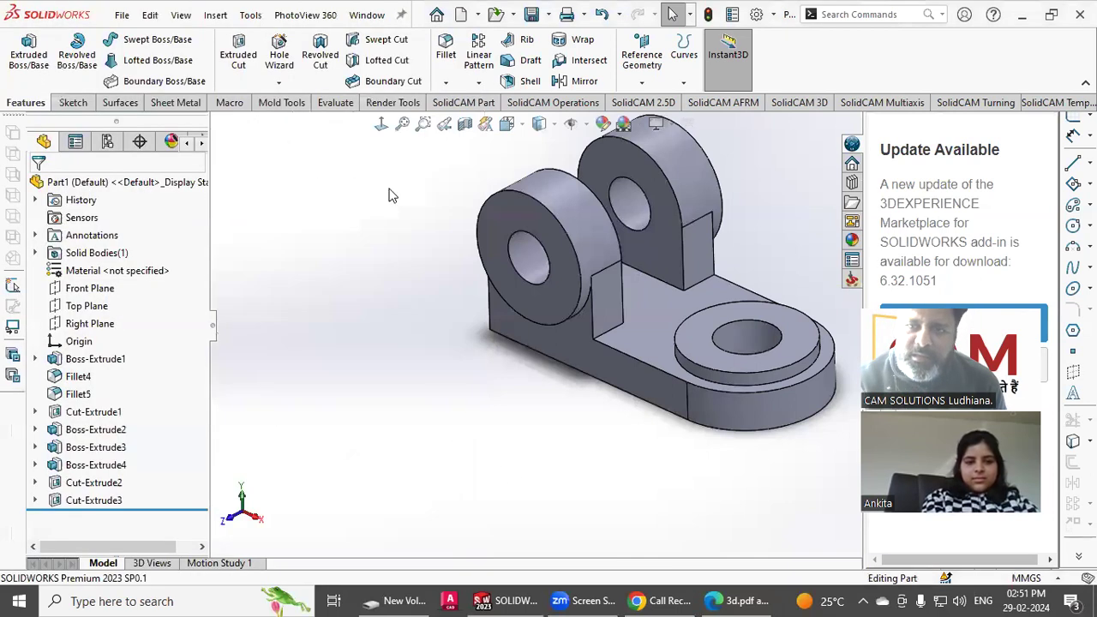
click(653, 281)
click(656, 285)
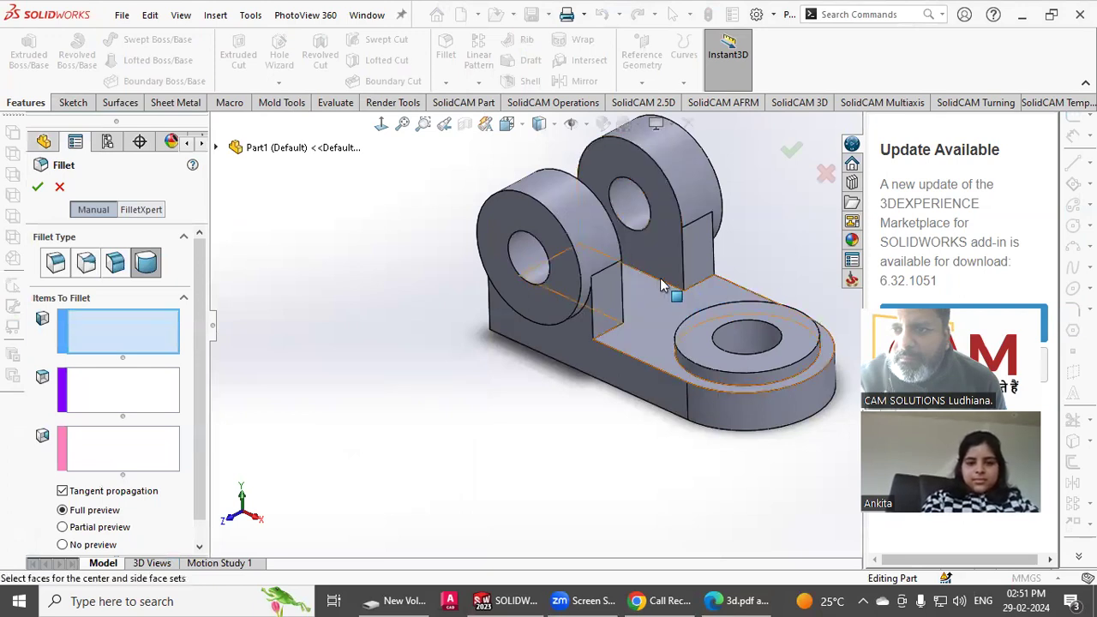
click(58, 262)
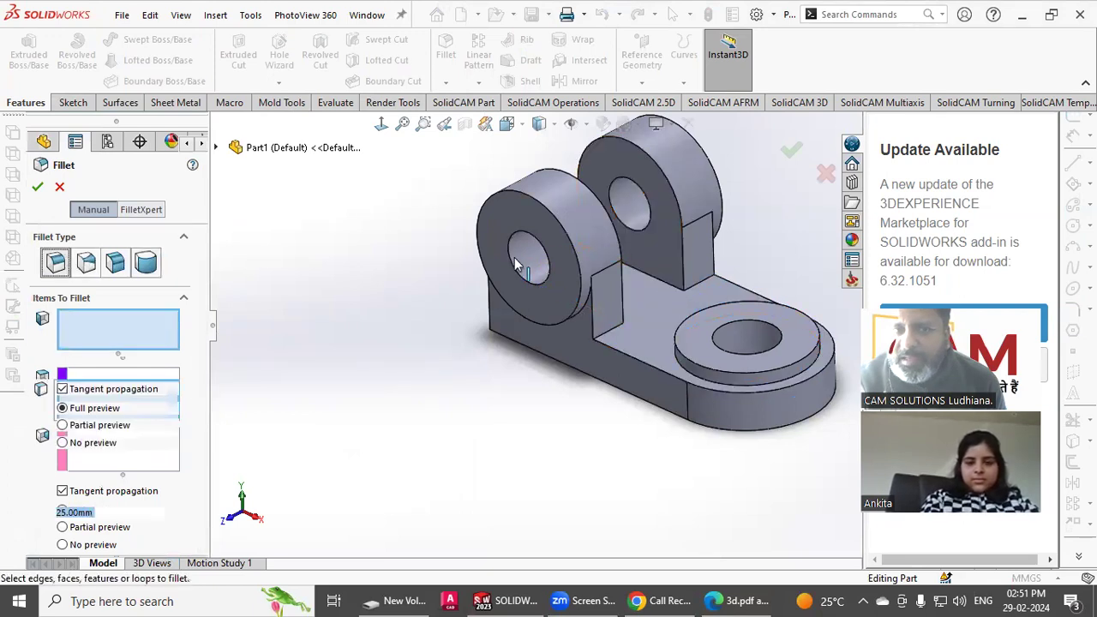
click(659, 287)
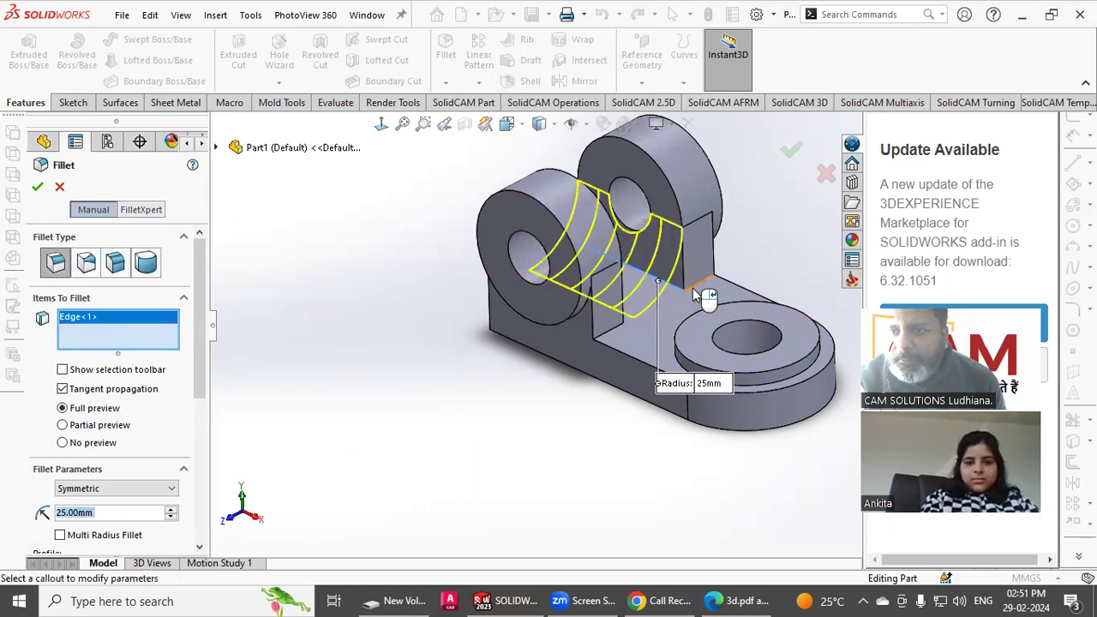
click(673, 295)
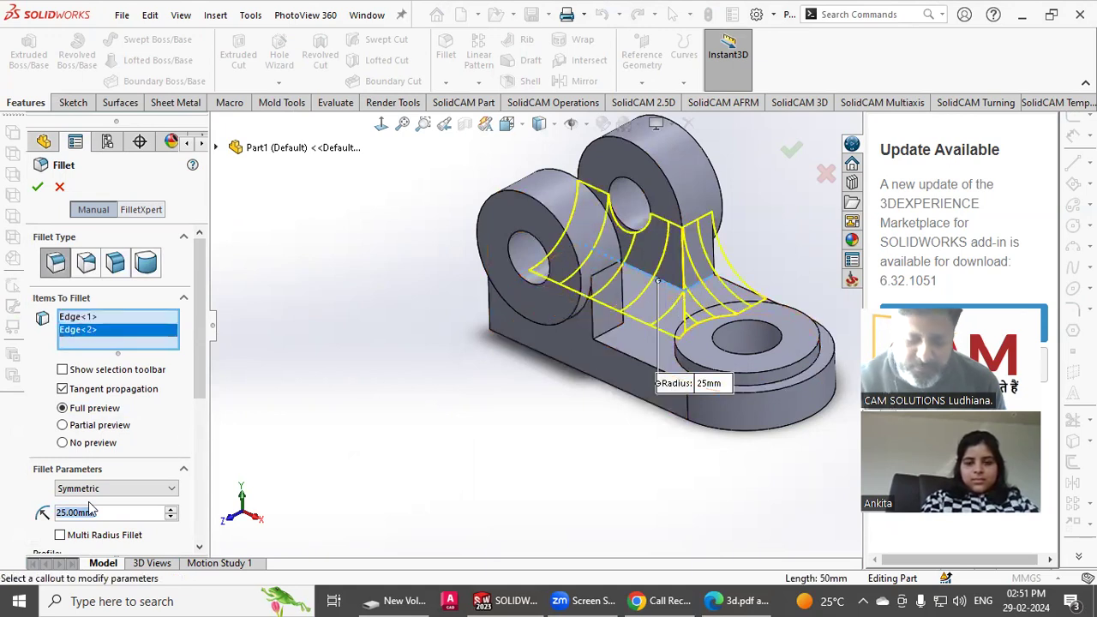
text(2)
key(Return)
- Add the inner and end edges where the front lug meets the base to the 2 mm fillet and apply it
middle_drag(262, 489, 578, 421)
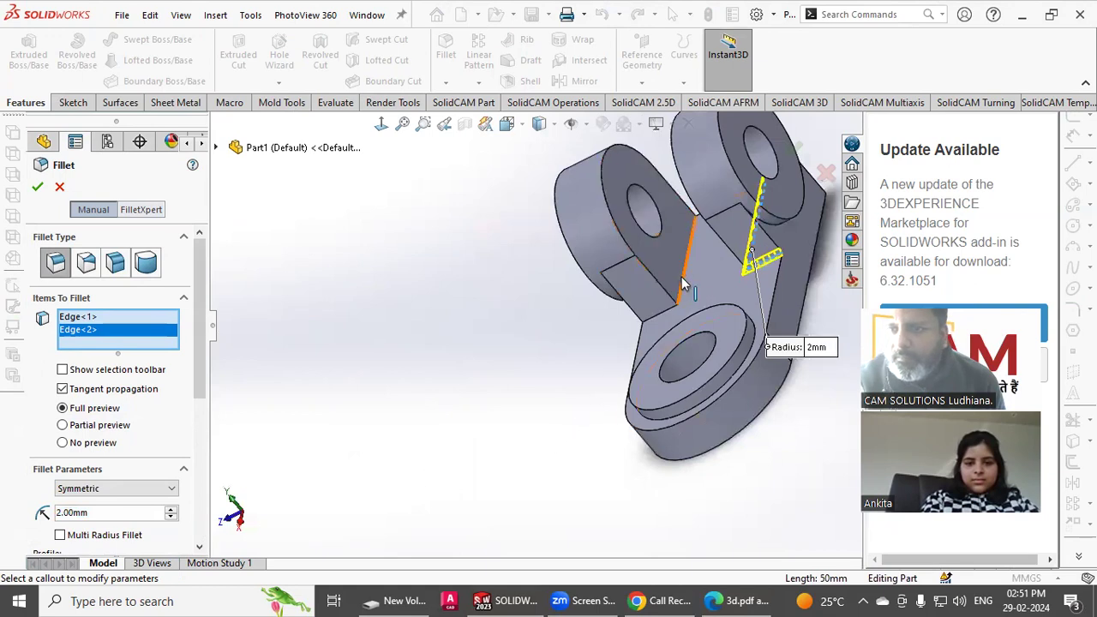
click(689, 312)
click(673, 318)
middle_drag(585, 337, 660, 298)
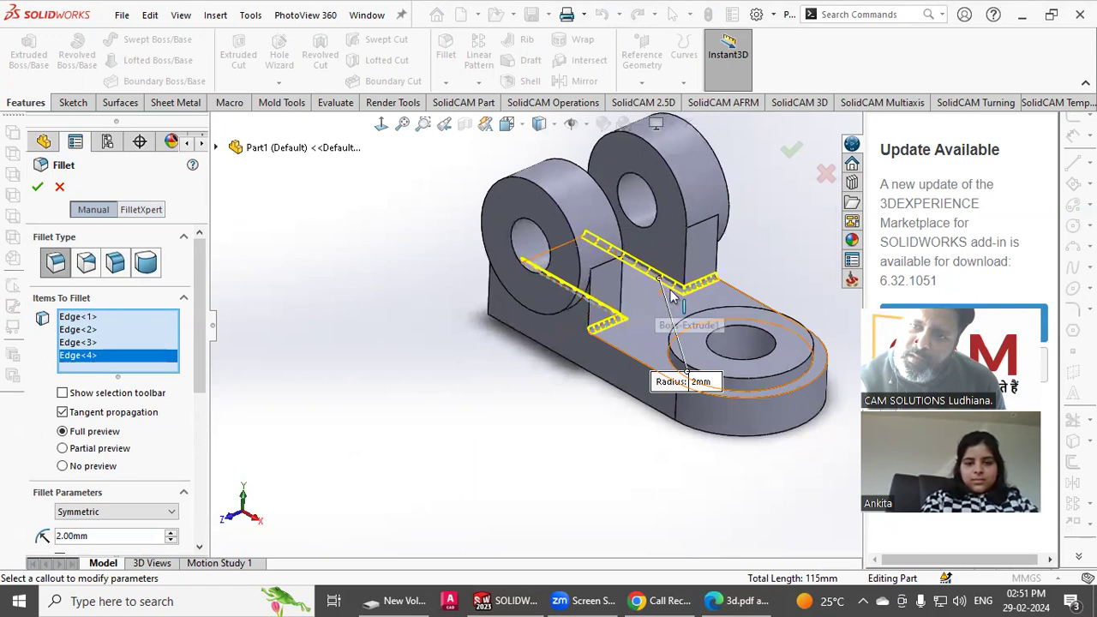
click(790, 151)
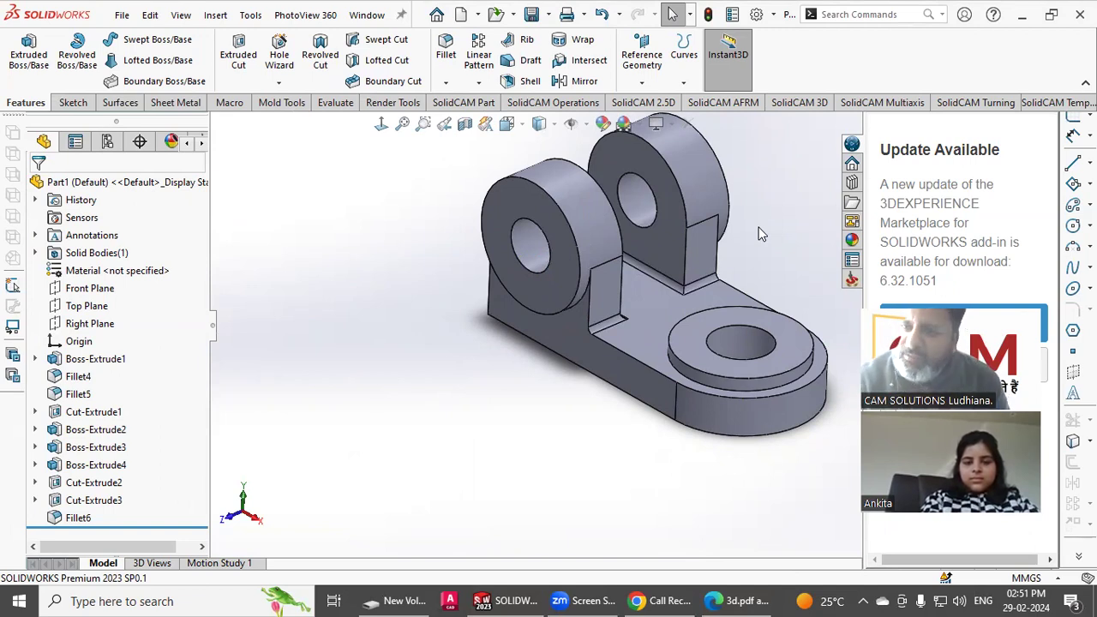
- Bring up page 12 of 3d.pdf in the browser and compare its lug, fillet and base details with the model
click(737, 600)
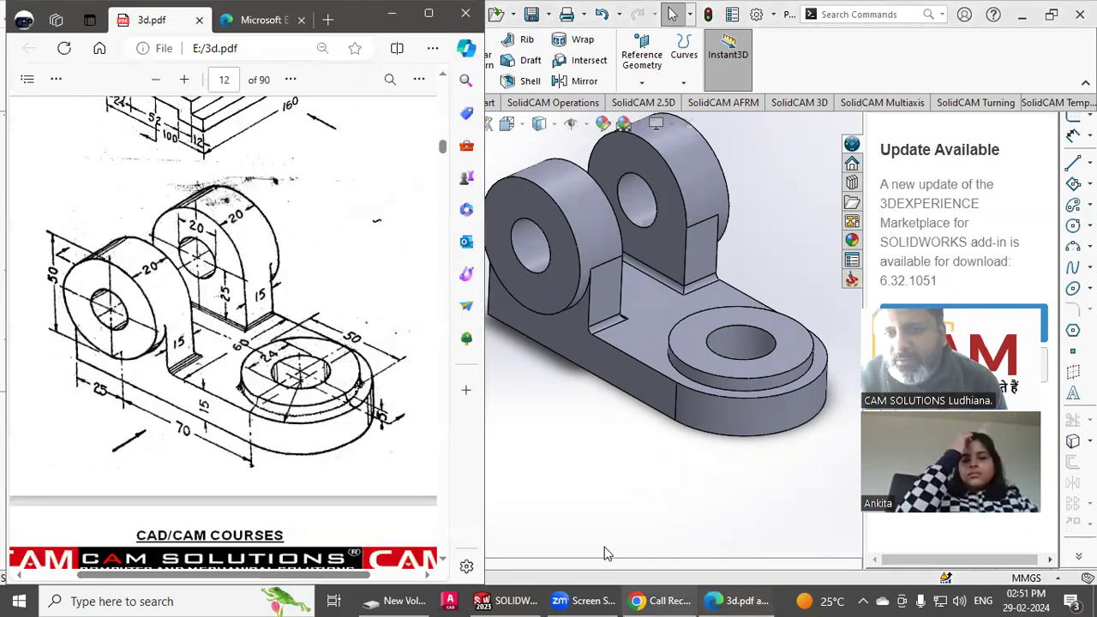
scroll(712, 292, down, 2)
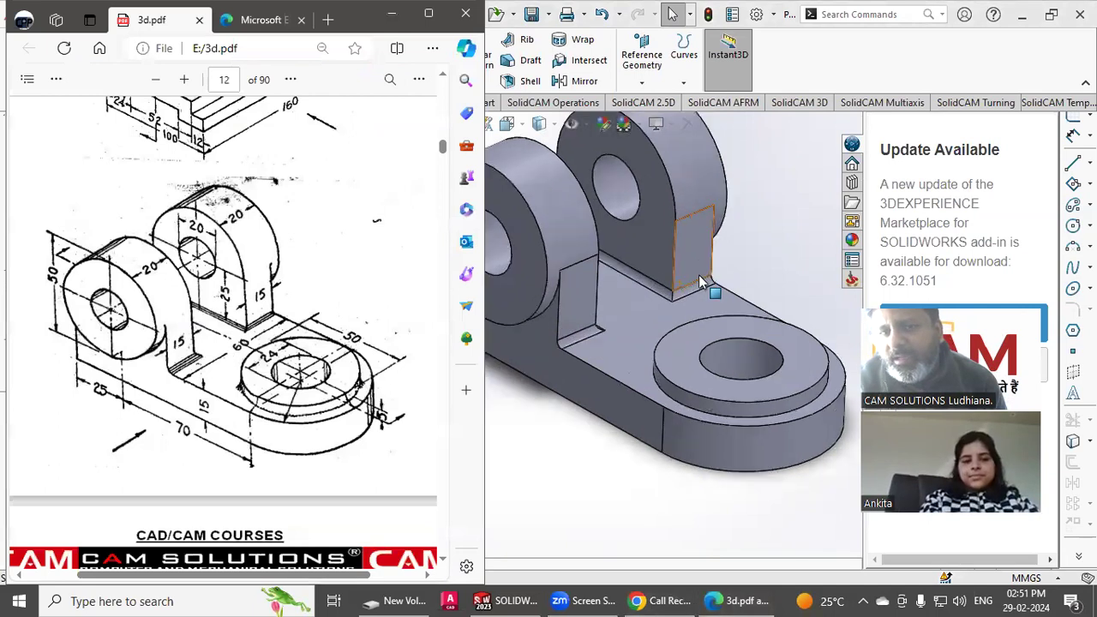
scroll(614, 343, down, 2)
scroll(613, 347, up, 3)
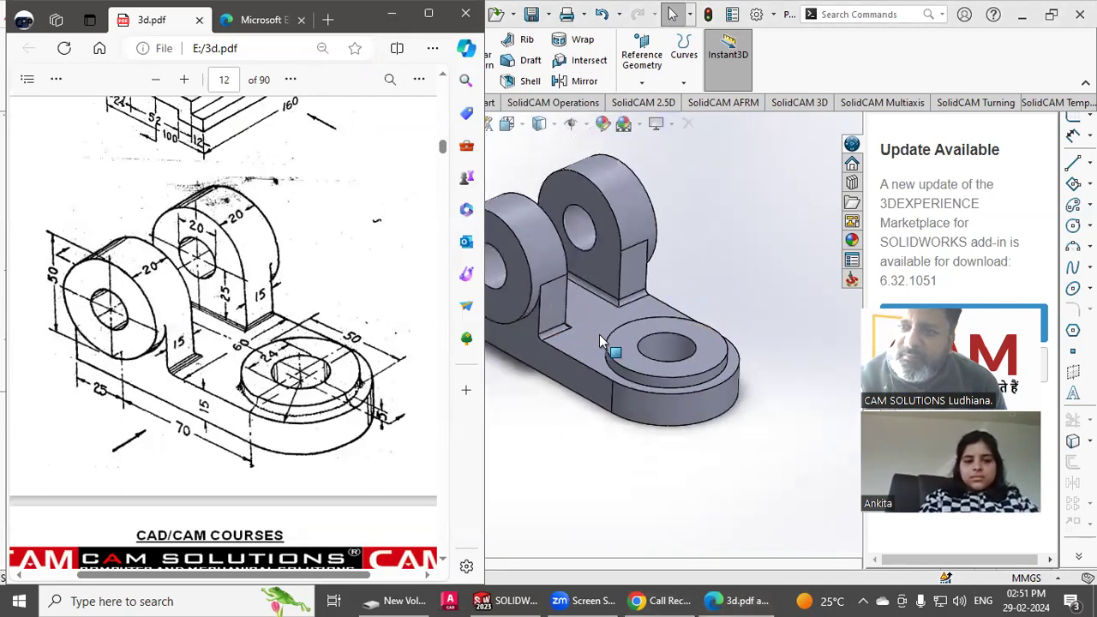
scroll(447, 325, up, 2)
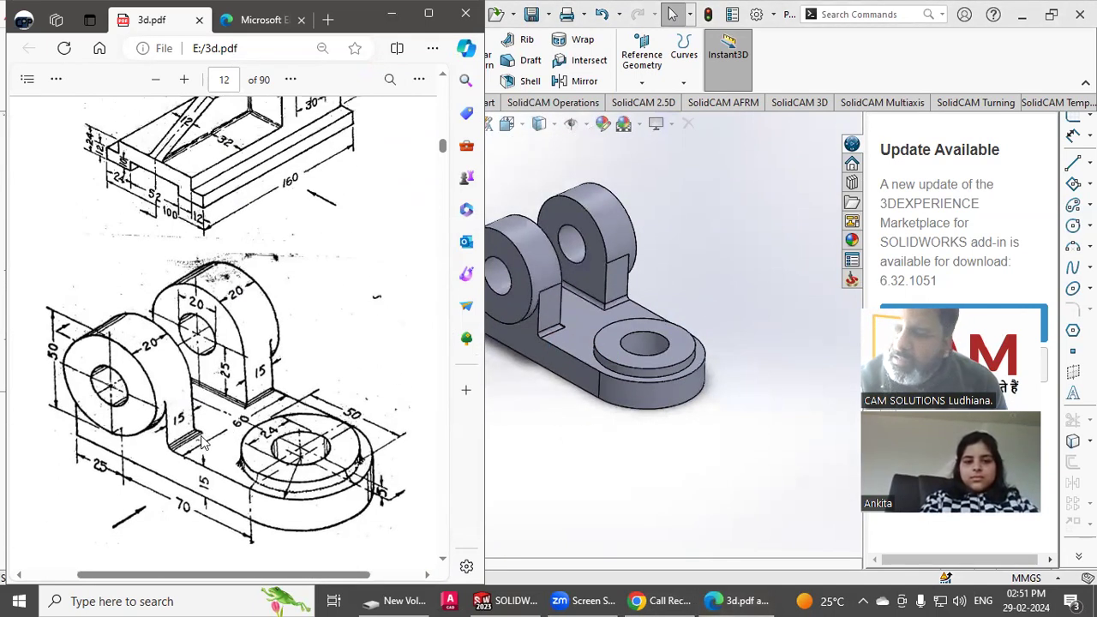
scroll(551, 415, up, 3)
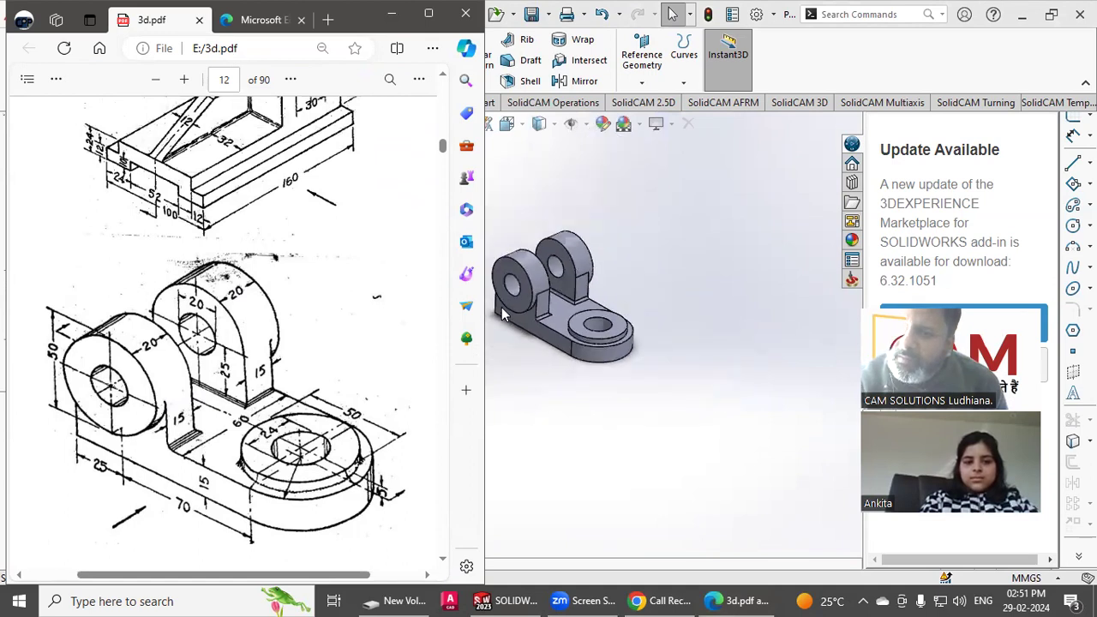
scroll(501, 309, down, 3)
scroll(189, 418, down, 1)
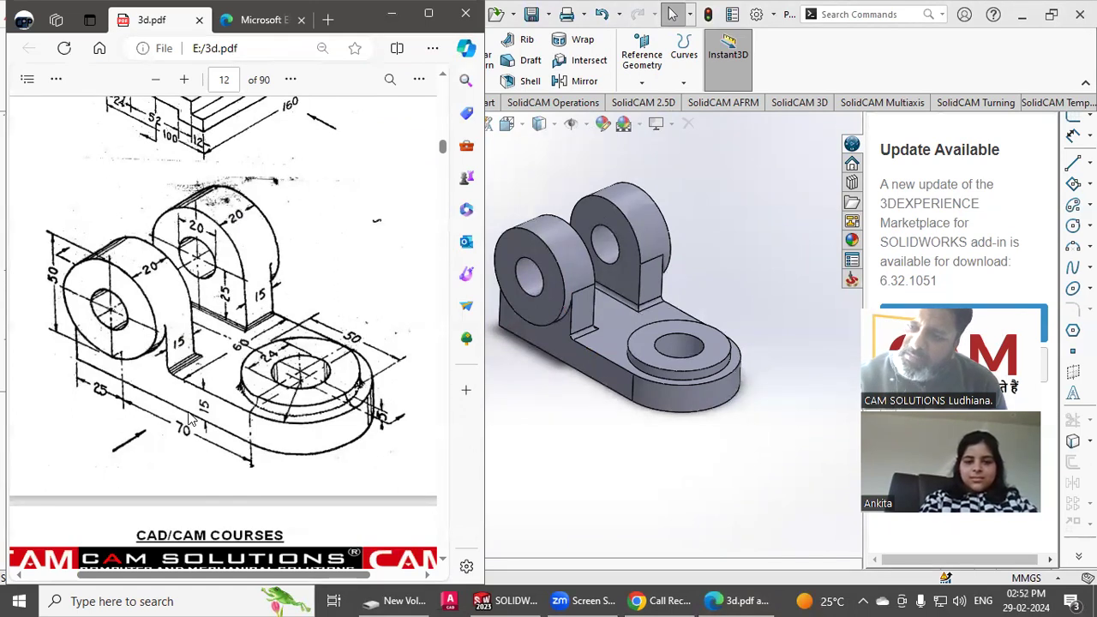
scroll(557, 343, down, 5)
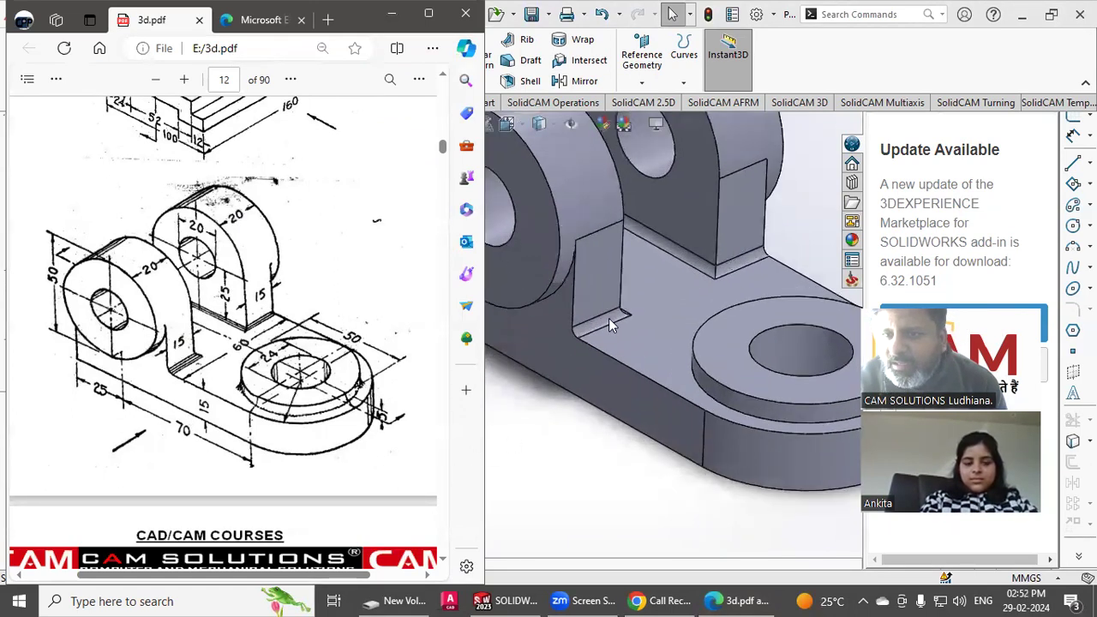
- Examine the fillet face at the front lug's foot in SOLIDWORKS and check the whole part against the 3d.pdf drawing
click(610, 322)
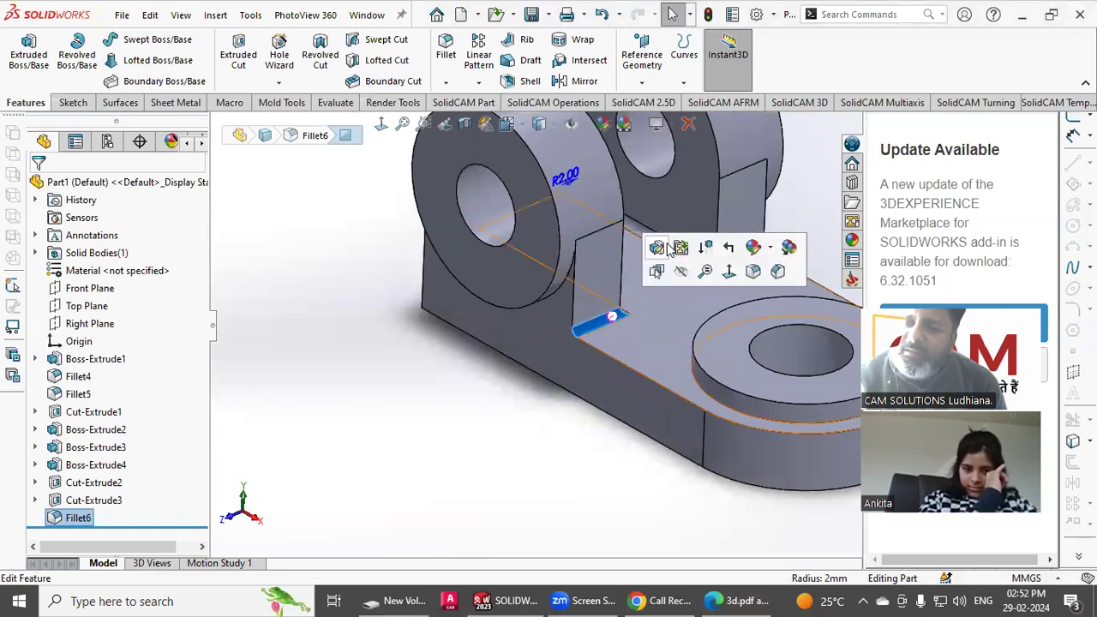
click(416, 404)
scroll(416, 348, up, 5)
scroll(395, 237, down, 2)
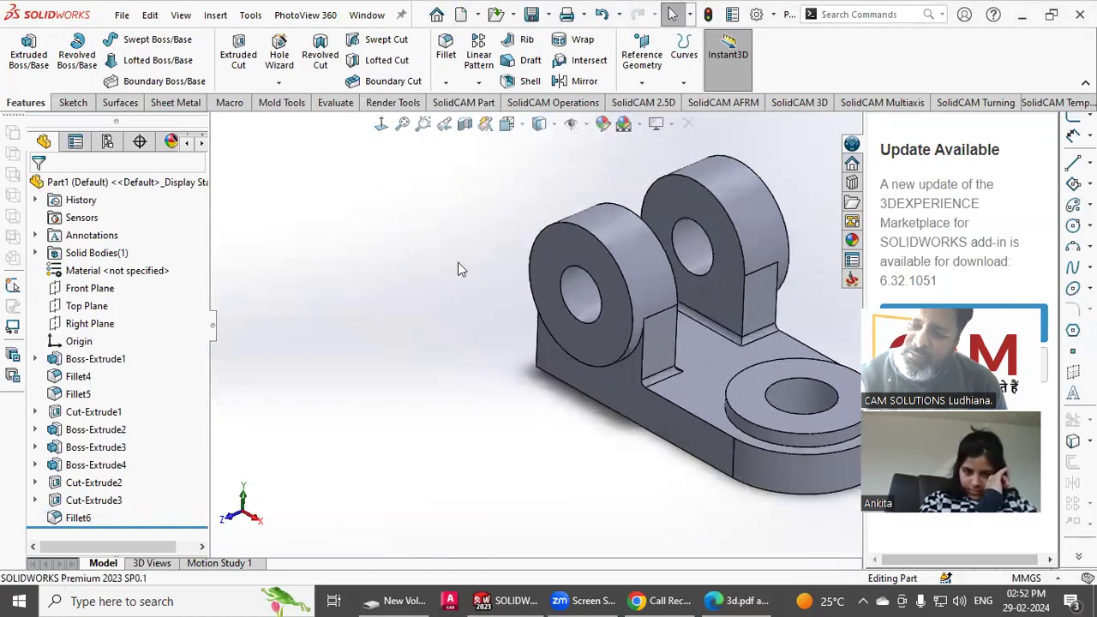
click(724, 601)
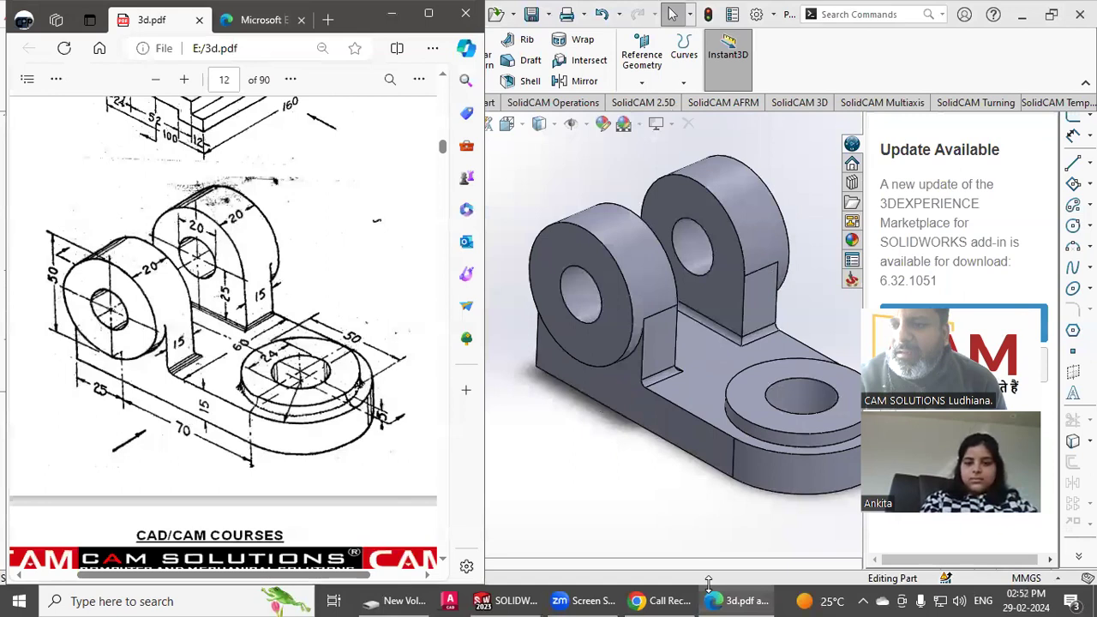
scroll(656, 367, up, 3)
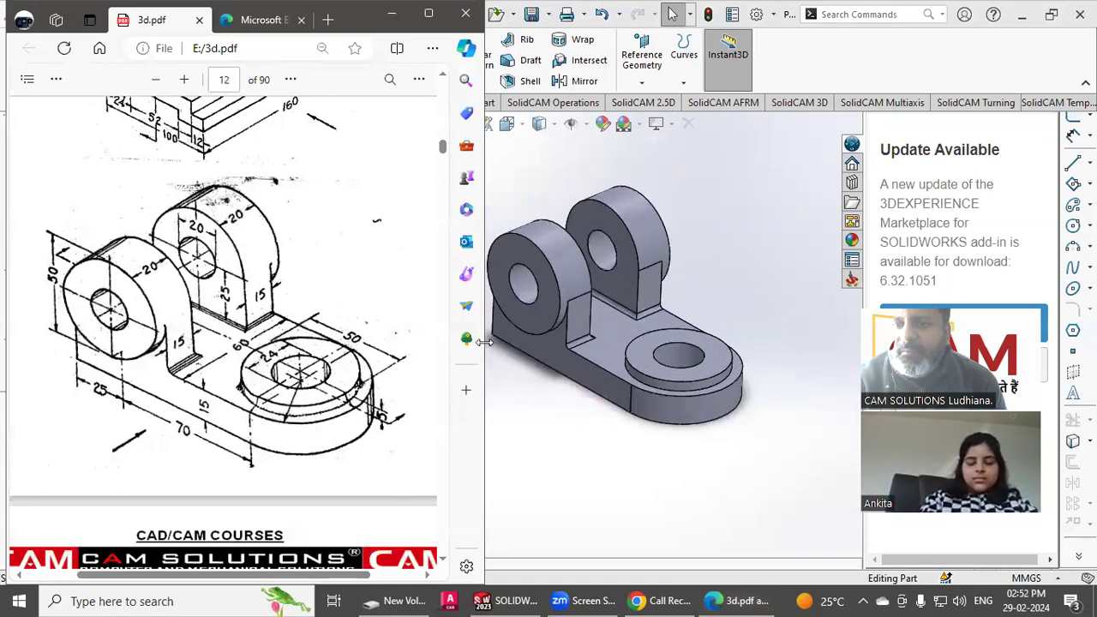
scroll(544, 364, down, 2)
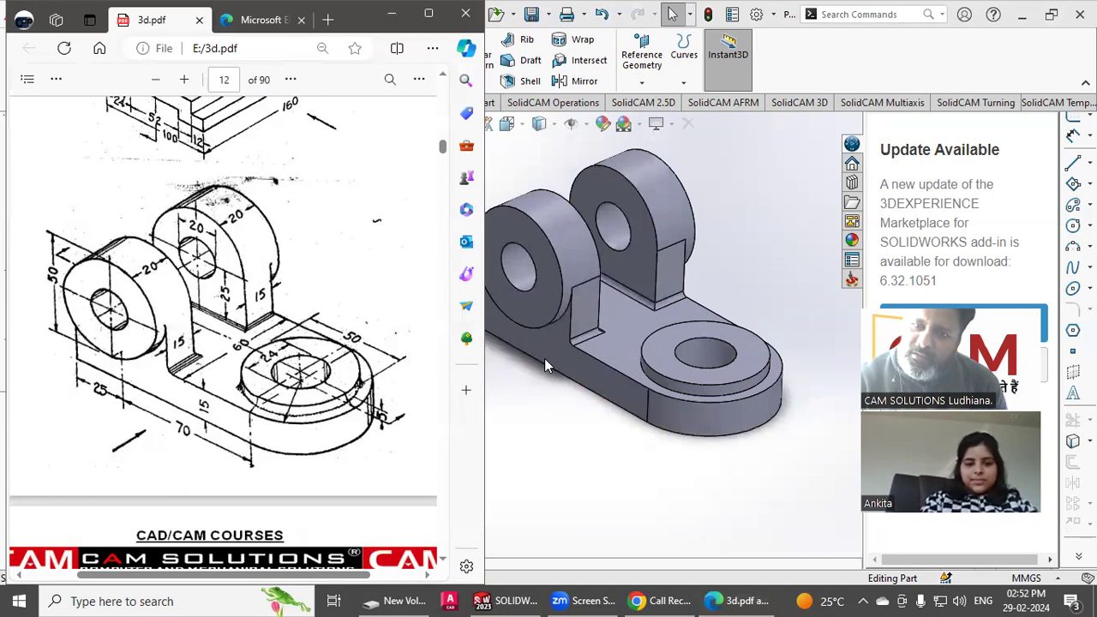
click(586, 436)
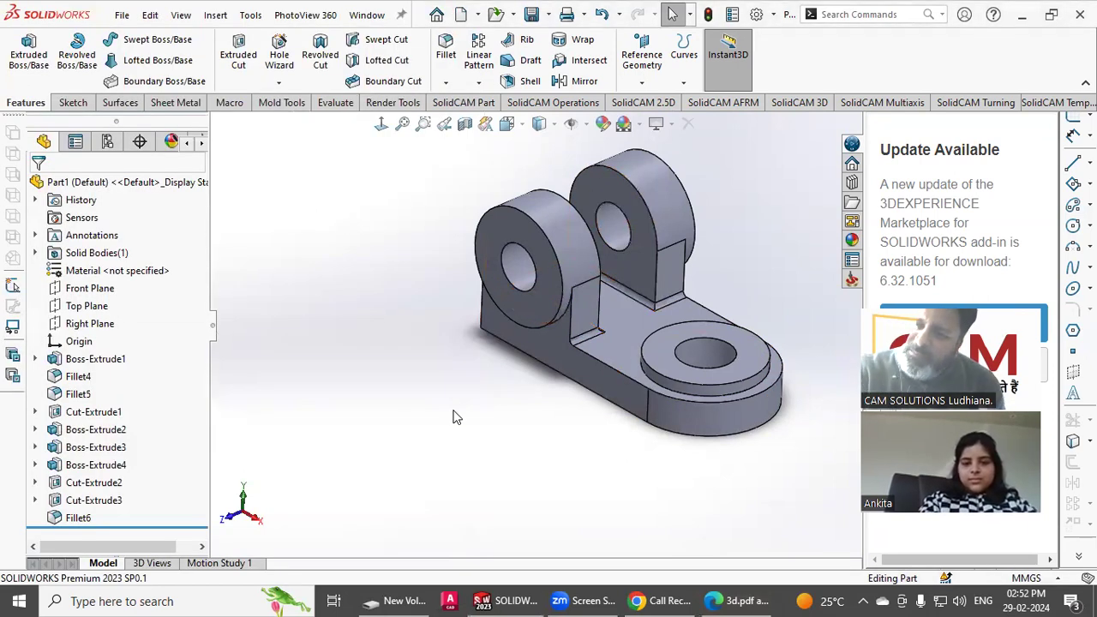
- Save the part in the Documents folder as hg in SOLIDWORKS Part format
click(122, 14)
click(147, 192)
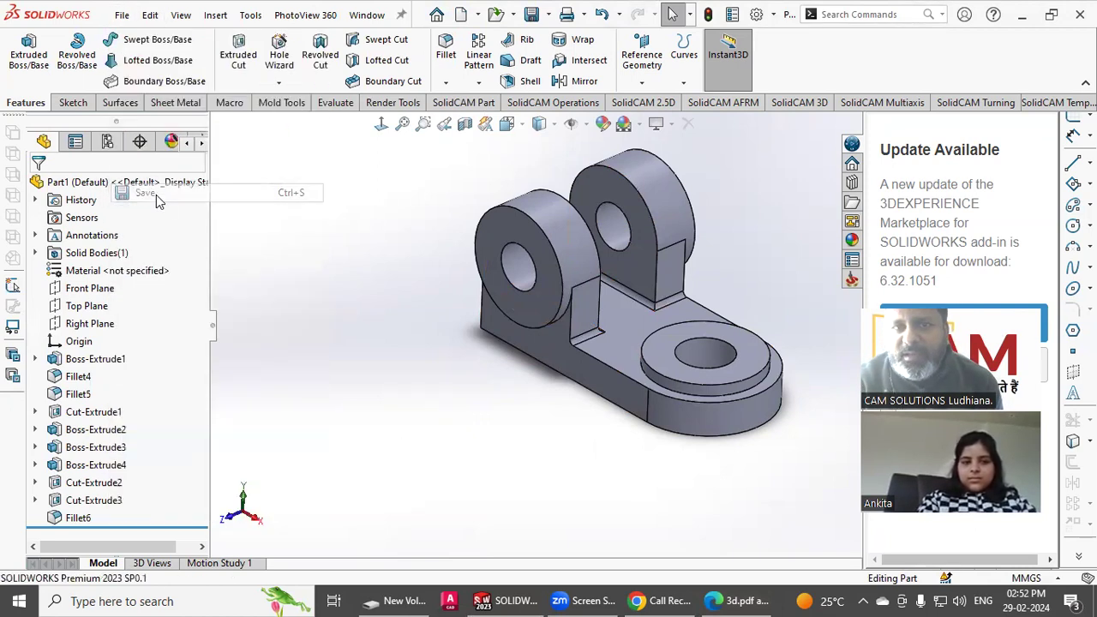
text(fig)
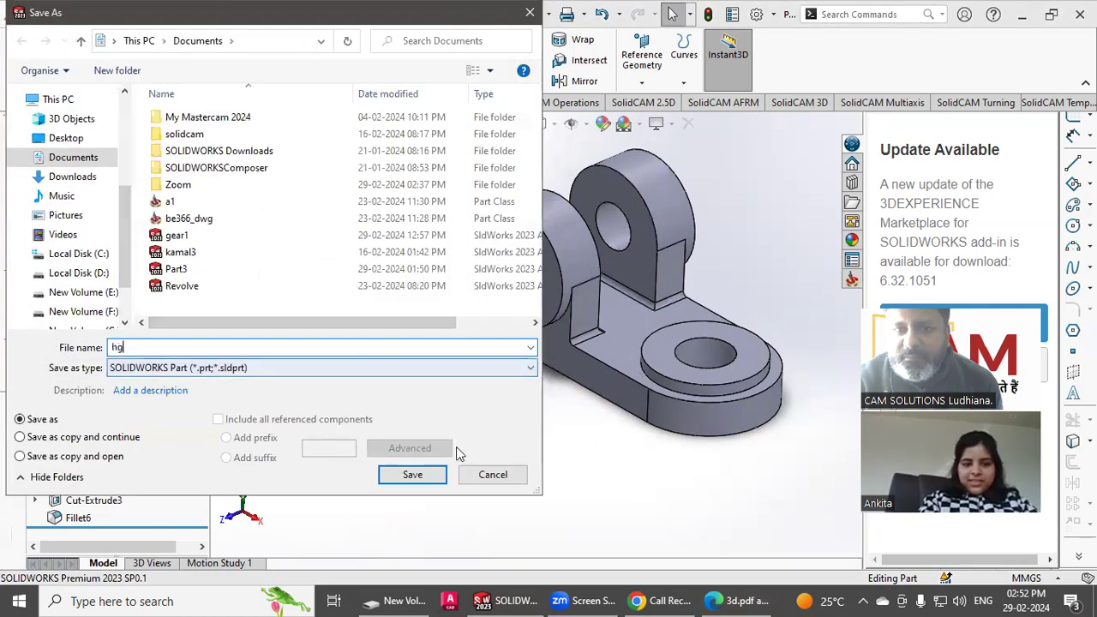
click(432, 476)
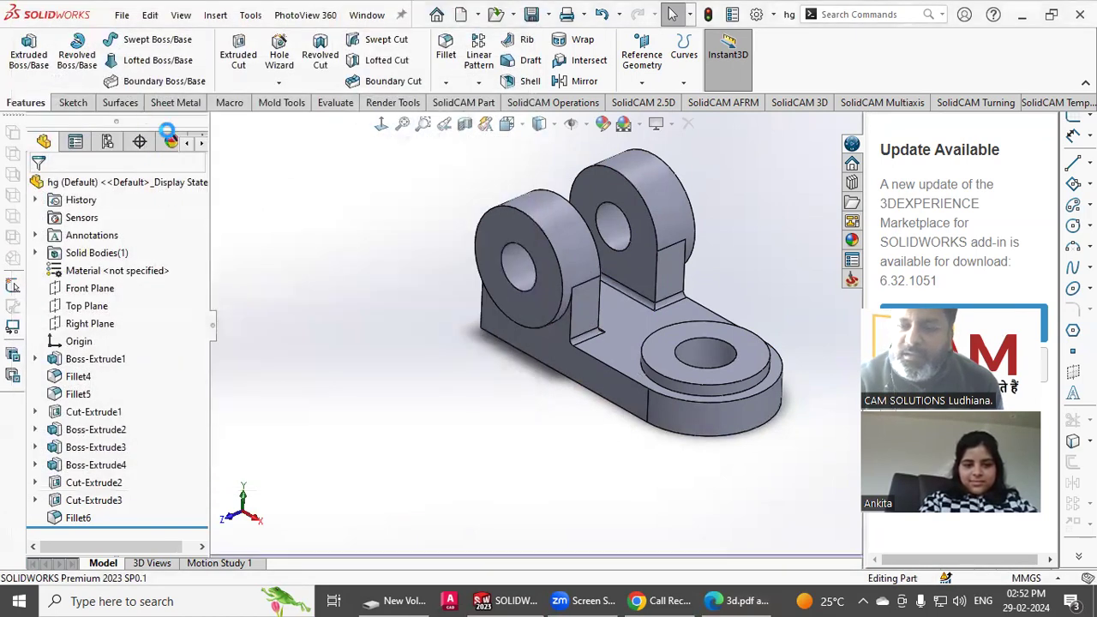
click(121, 17)
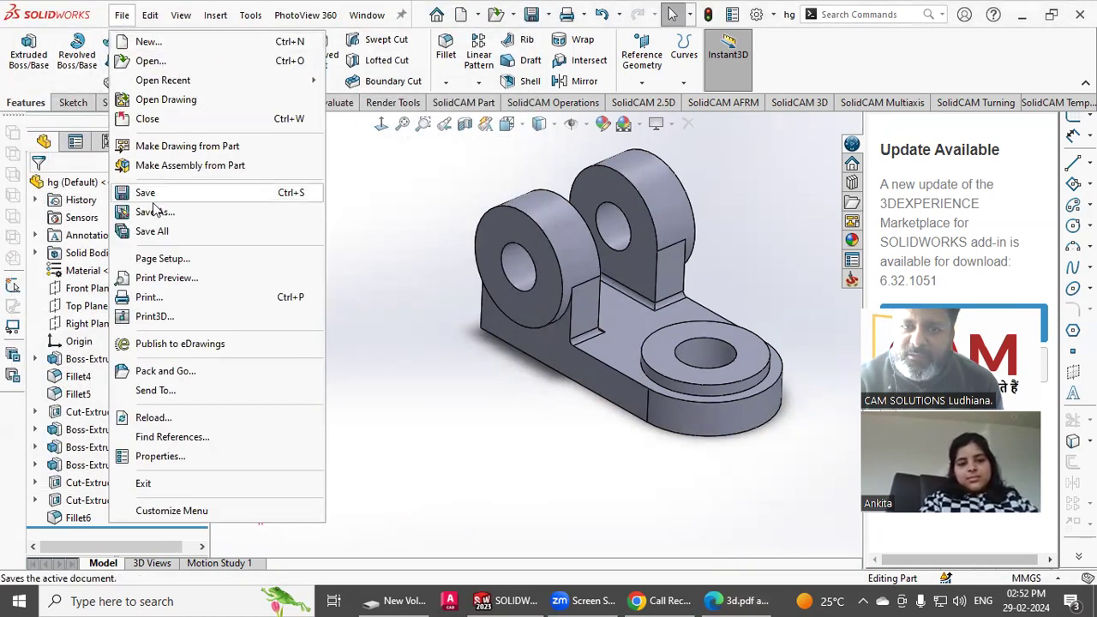
click(409, 210)
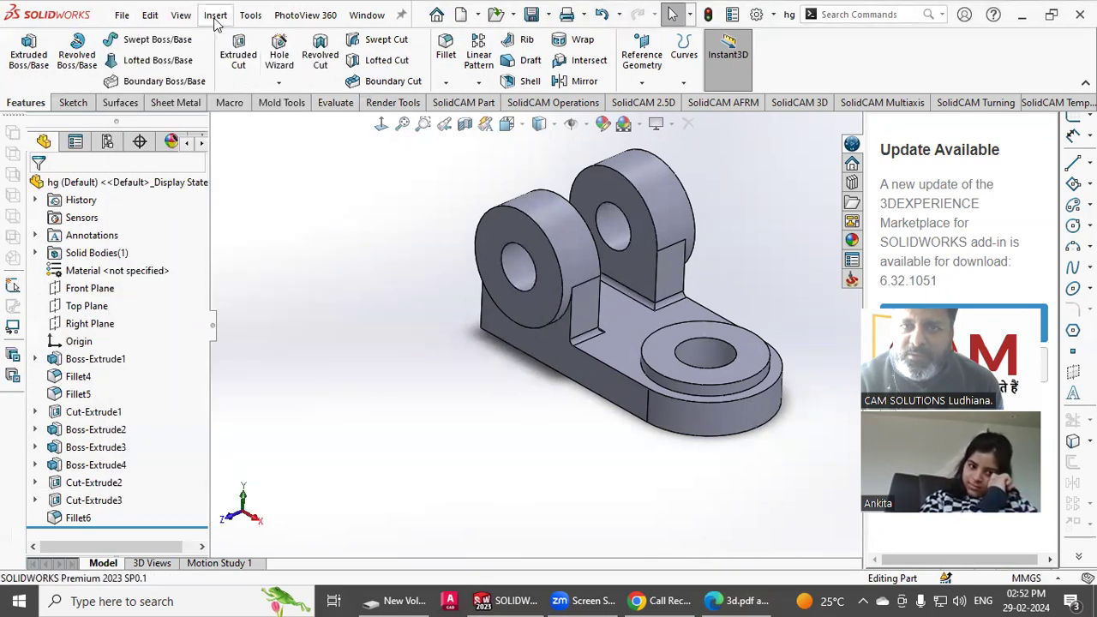
click(215, 15)
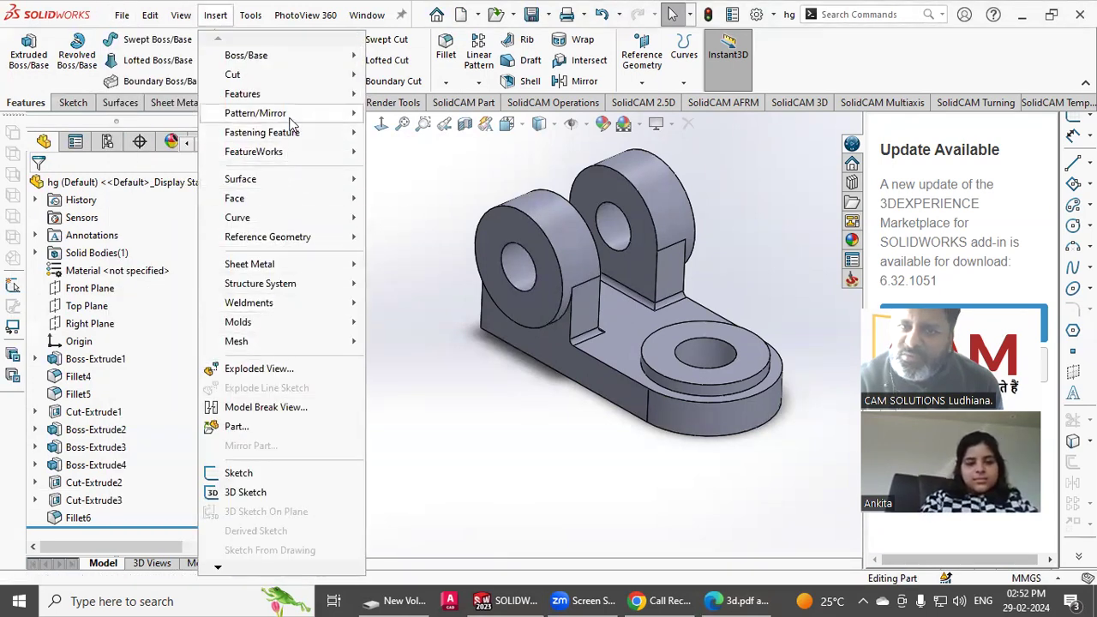
mouse_move(291, 95)
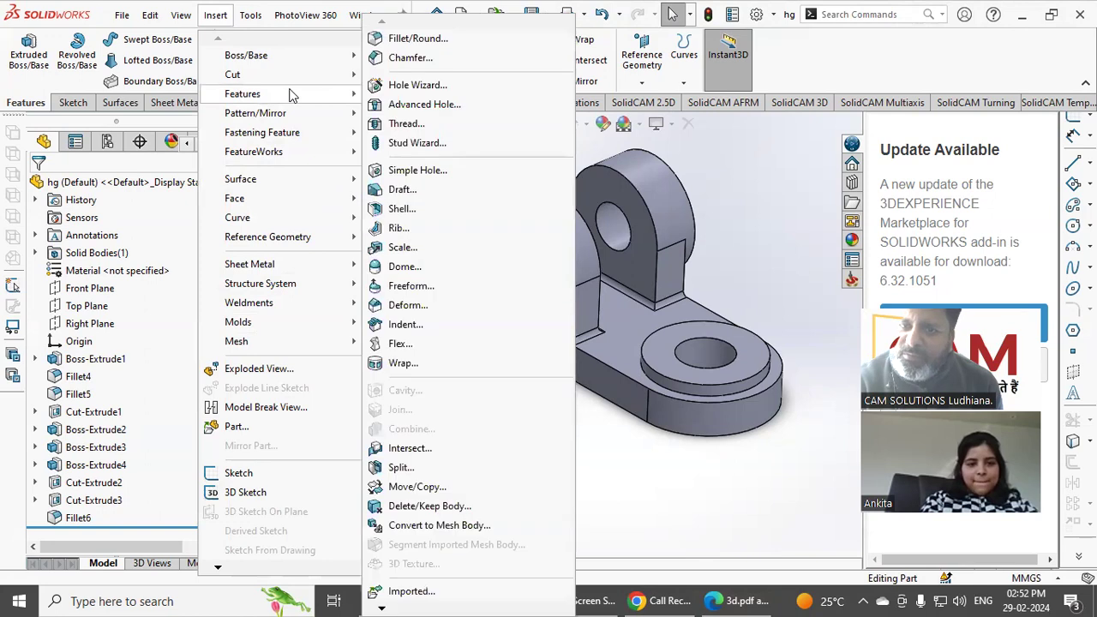
scroll(411, 598, down, 3)
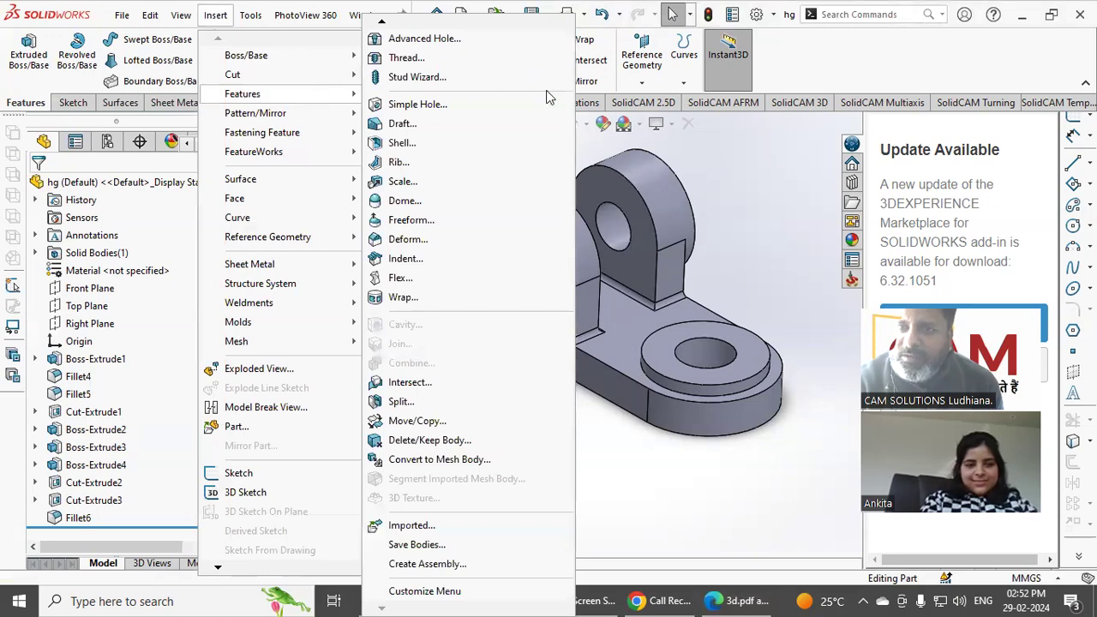
- Search the commands for "boundary box", shorten the search to "box" and start the Bounding Box command
click(887, 18)
text(bounf)
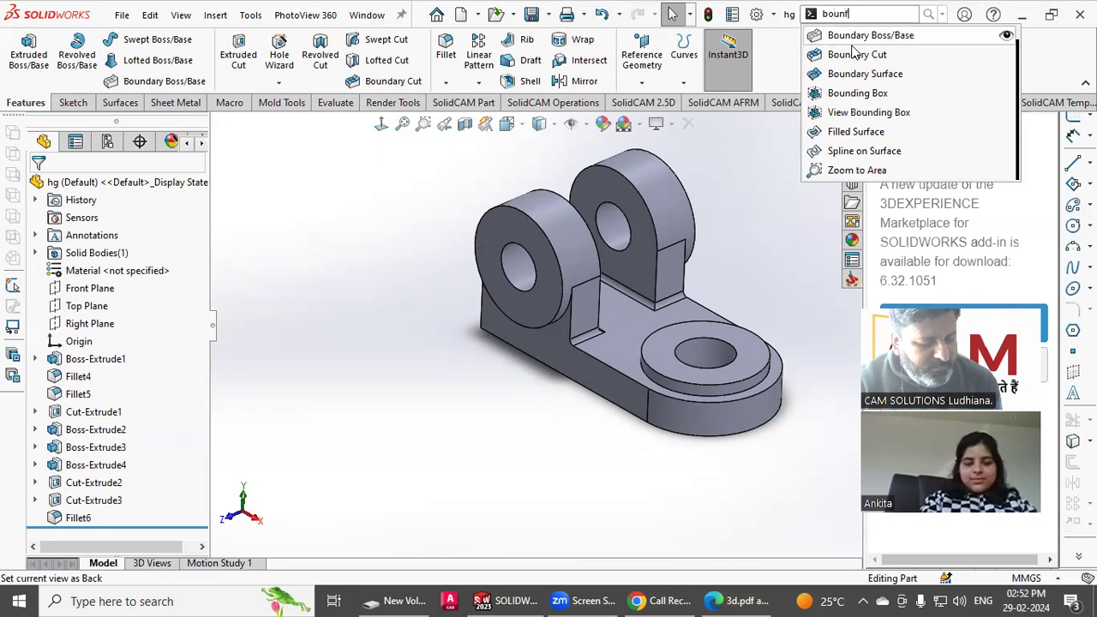
key(BackSpace)
text(a)
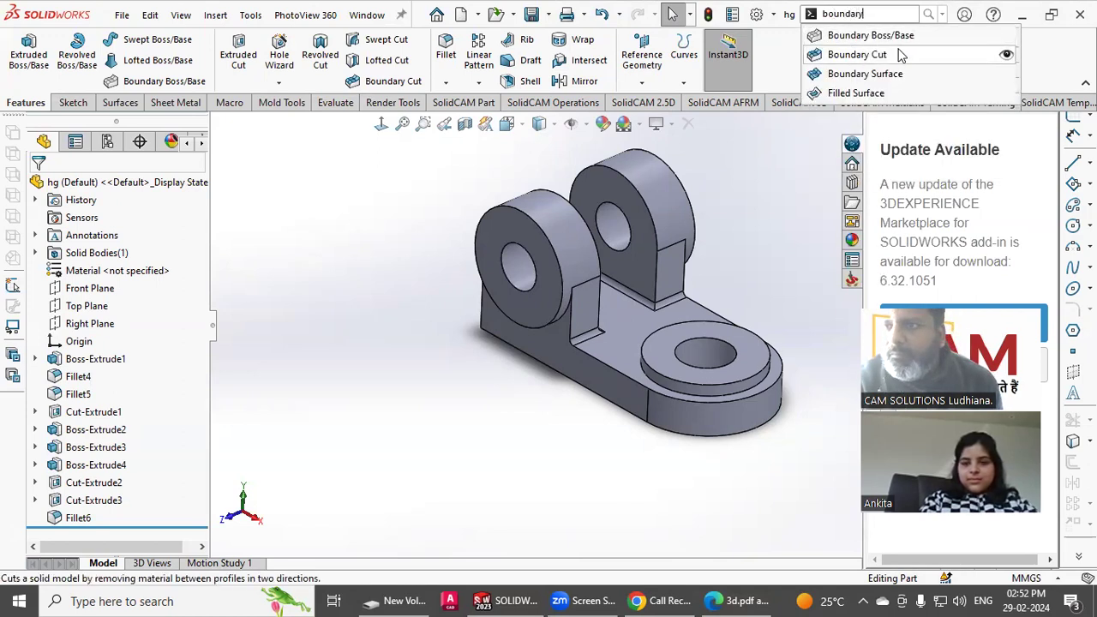
text(ry)
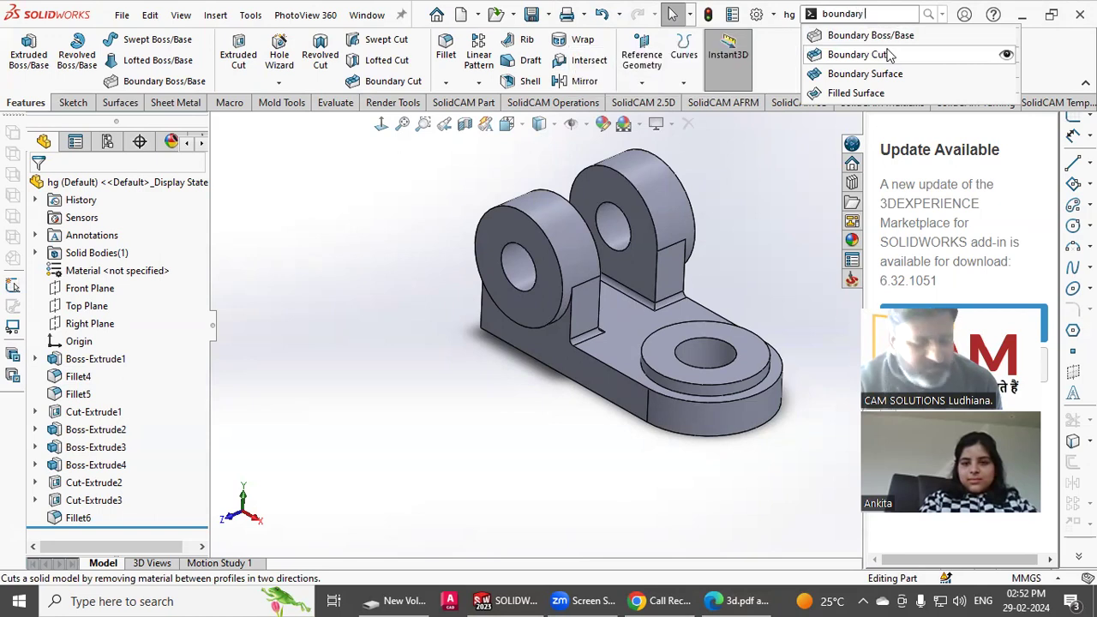
text( box)
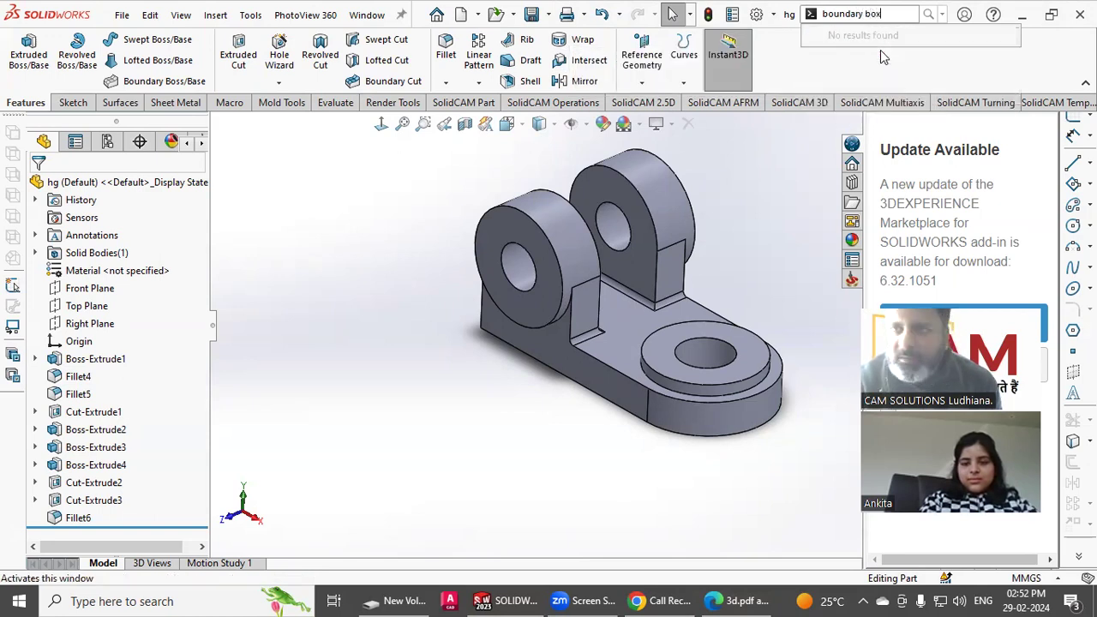
double_click(860, 14)
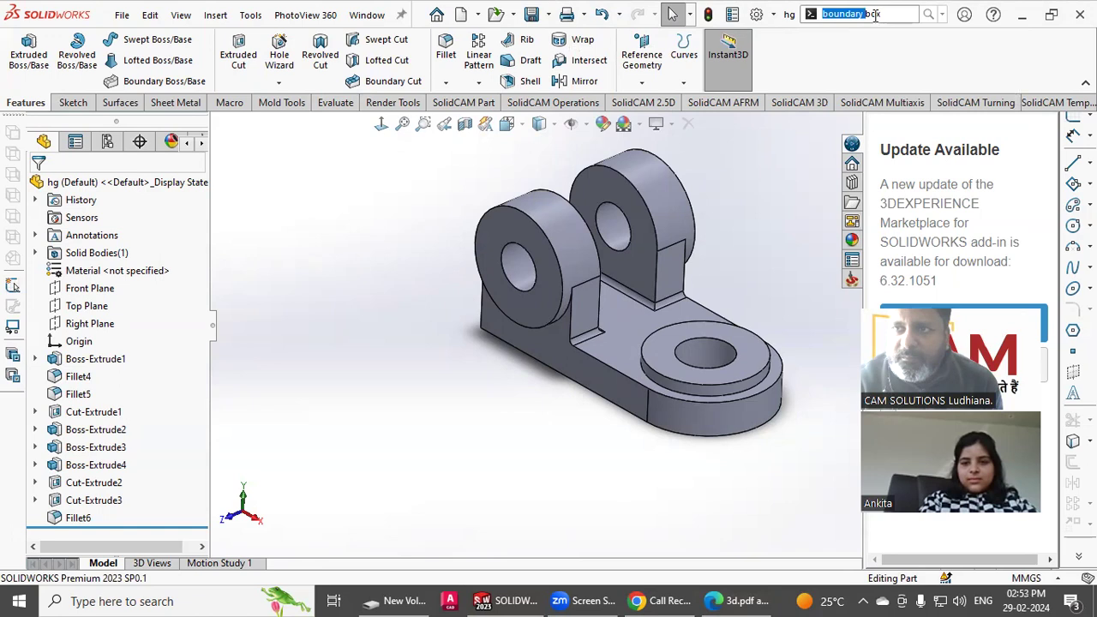
key(BackSpace)
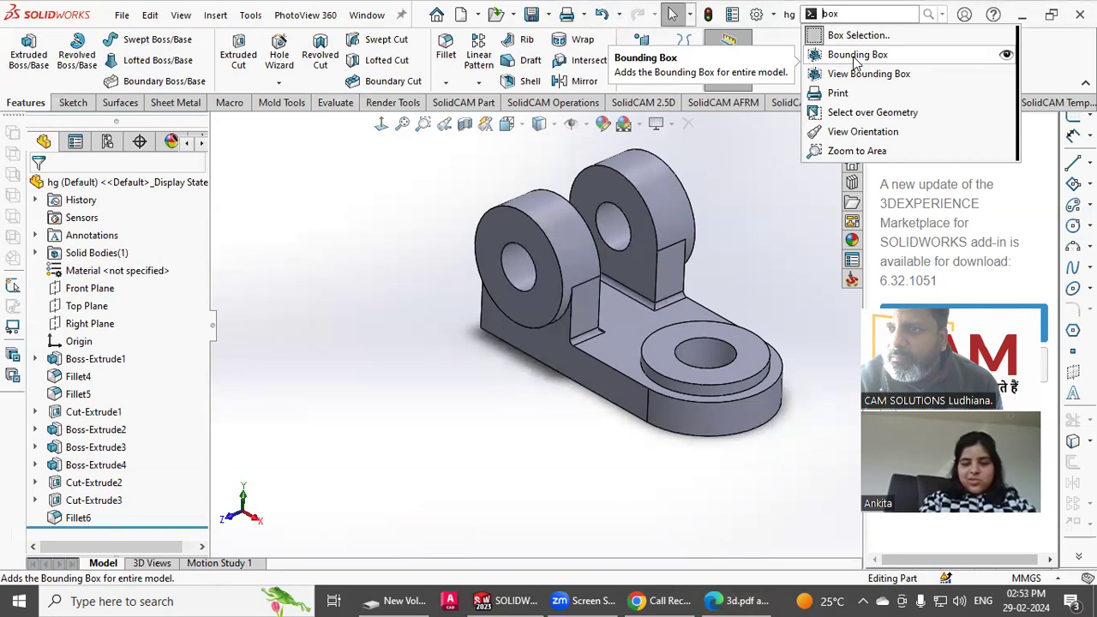
click(854, 57)
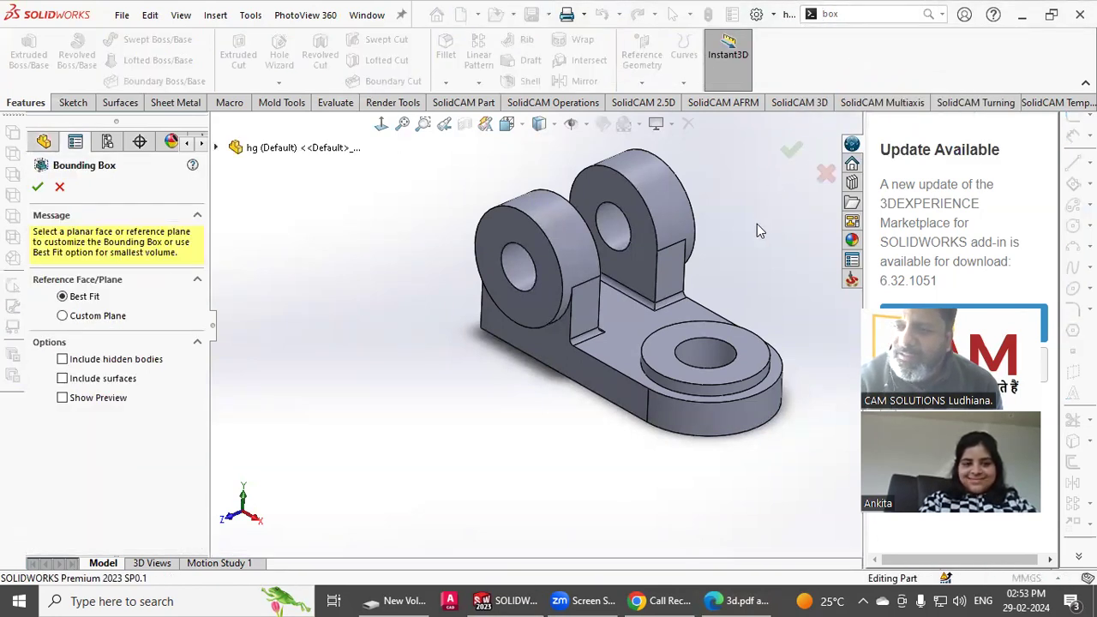
- Create a Best Fit bounding box around the entire part with Show Preview enabled
scroll(756, 224, down, 1)
scroll(757, 224, up, 2)
scroll(533, 222, down, 1)
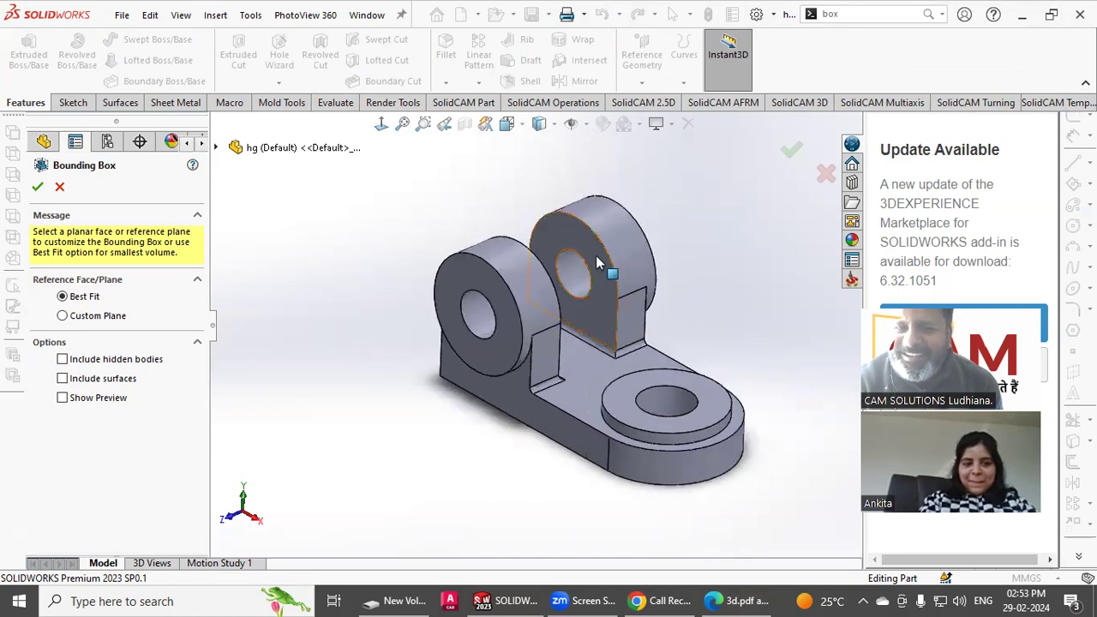
click(600, 252)
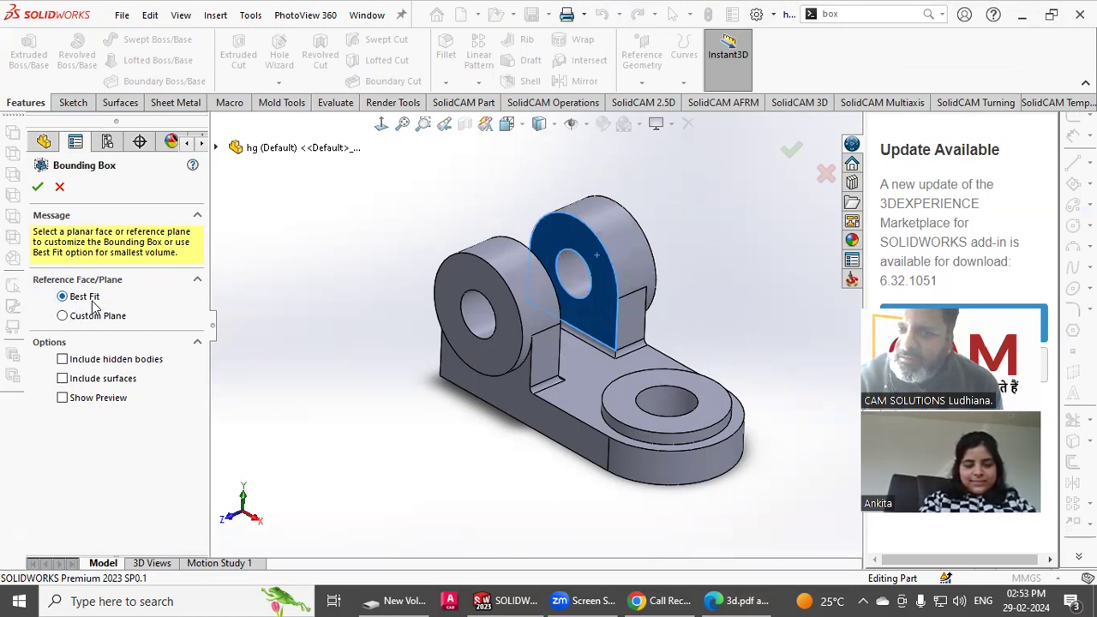
click(63, 399)
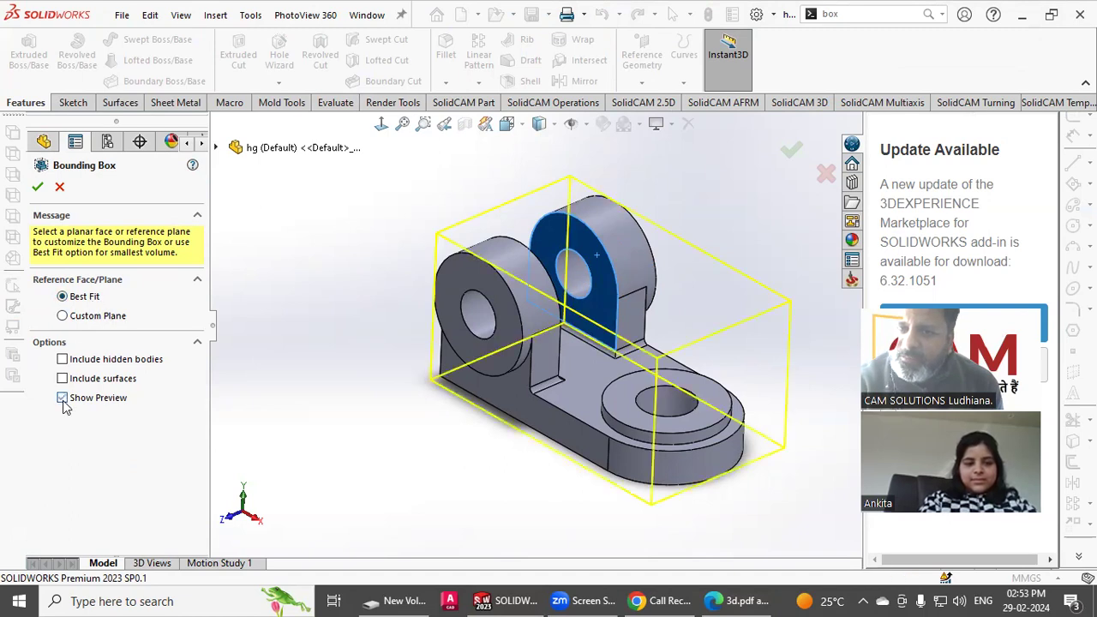
click(37, 186)
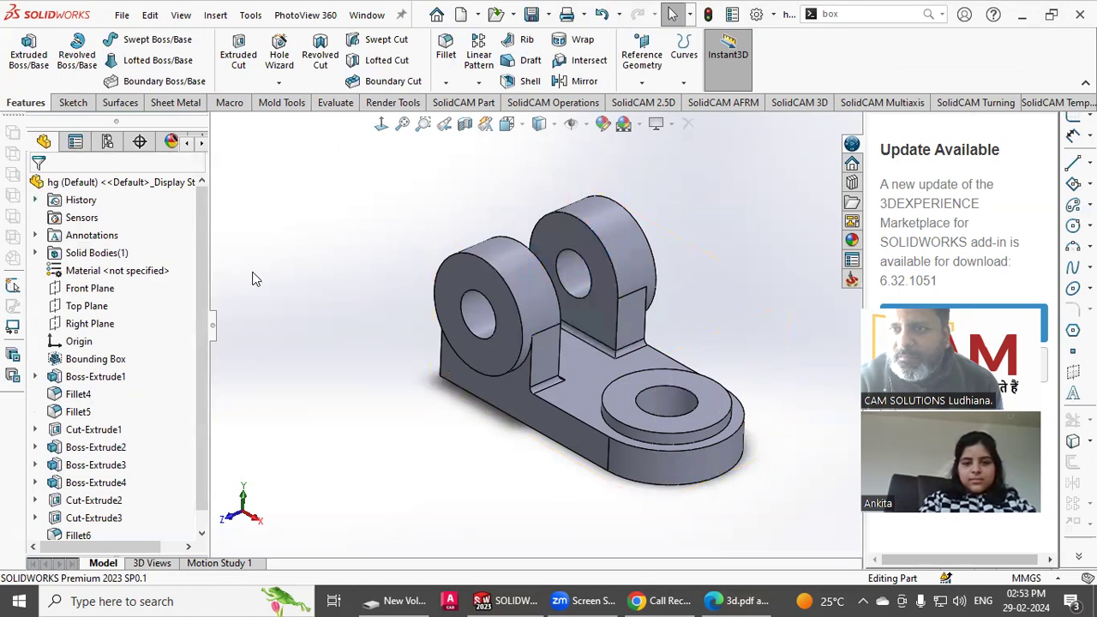
- Find the bounding box display command under "box" in the command search, show the box and inspect it around the part
click(859, 17)
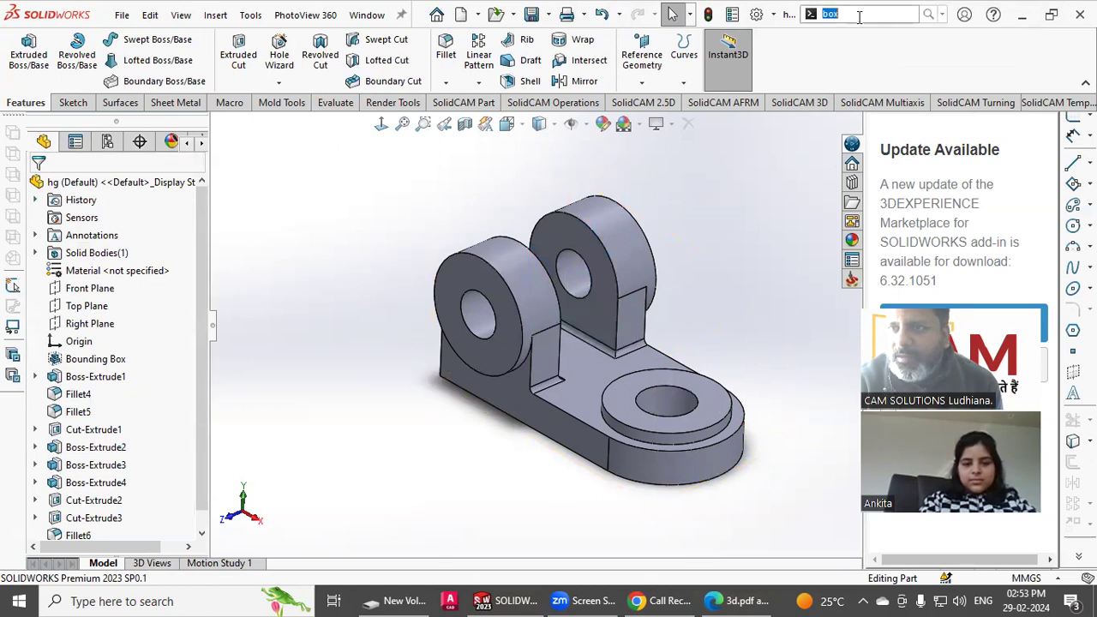
click(928, 15)
click(861, 53)
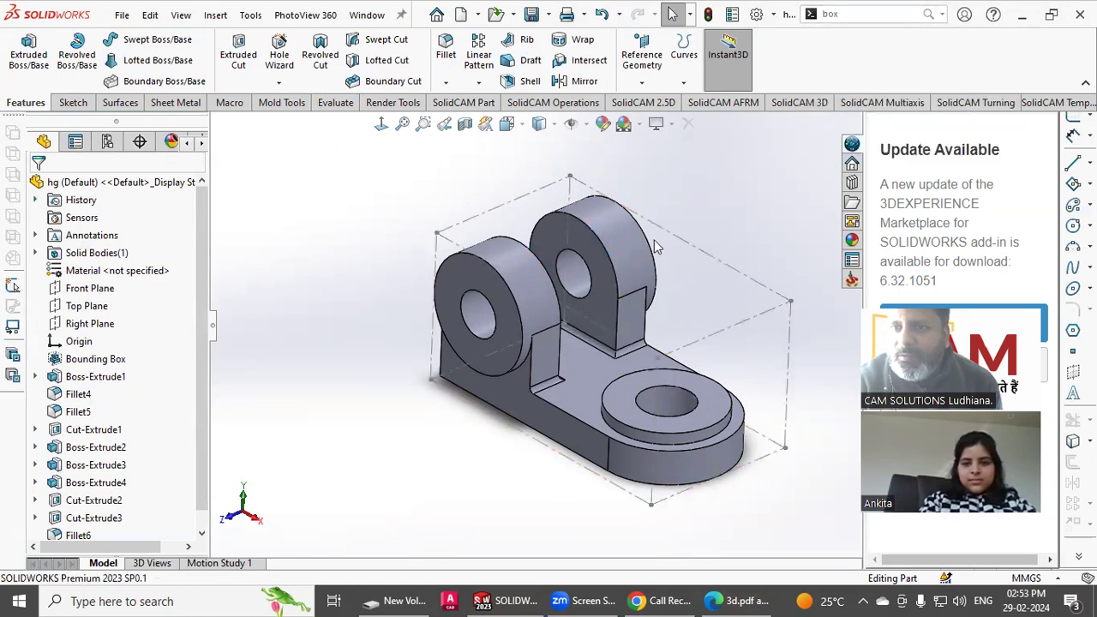
mouse_move(431, 387)
middle_down()
mouse_move(427, 374)
mouse_move(431, 383)
middle_up()
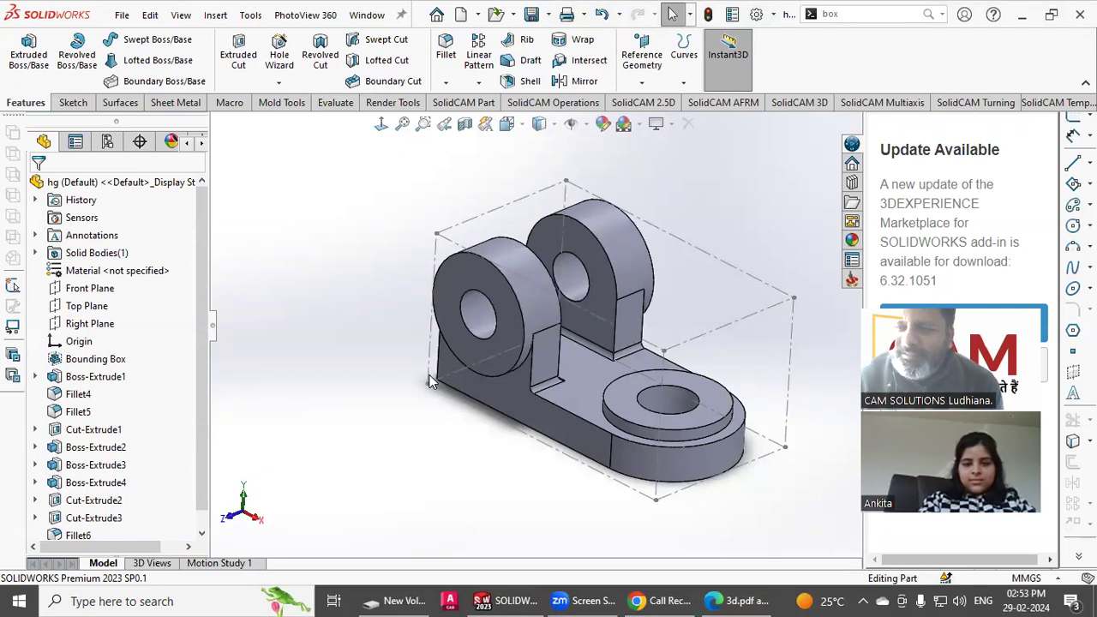
middle_drag(403, 344, 471, 310)
middle_drag(716, 218, 648, 263)
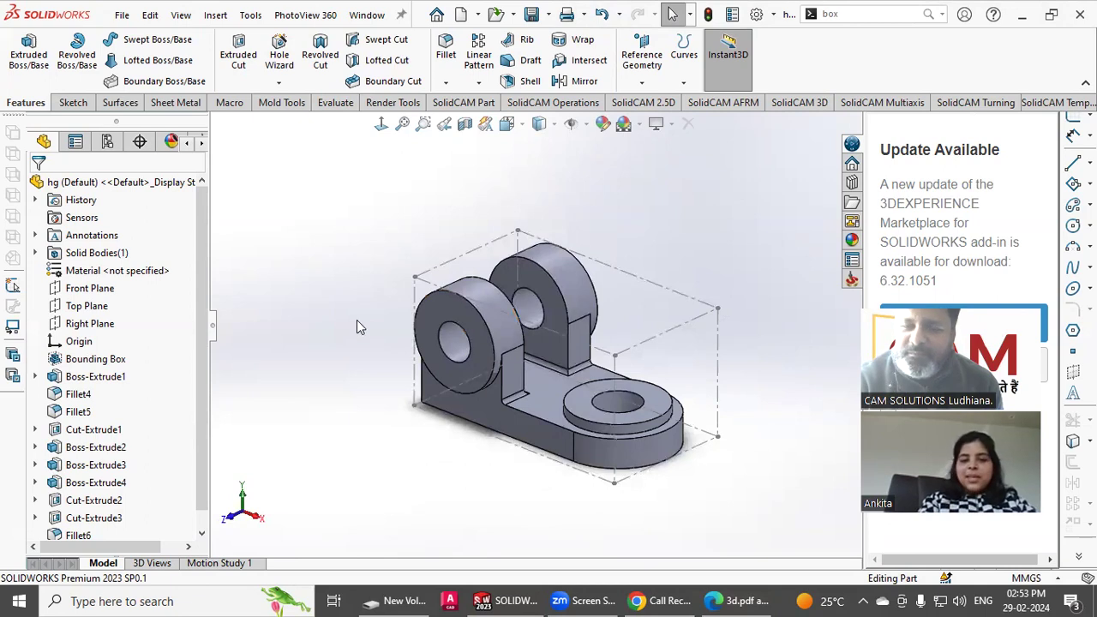
- Highlight the last fillet at the lugs' feet to check it, clear the selection and save the part
scroll(648, 380, down, 2)
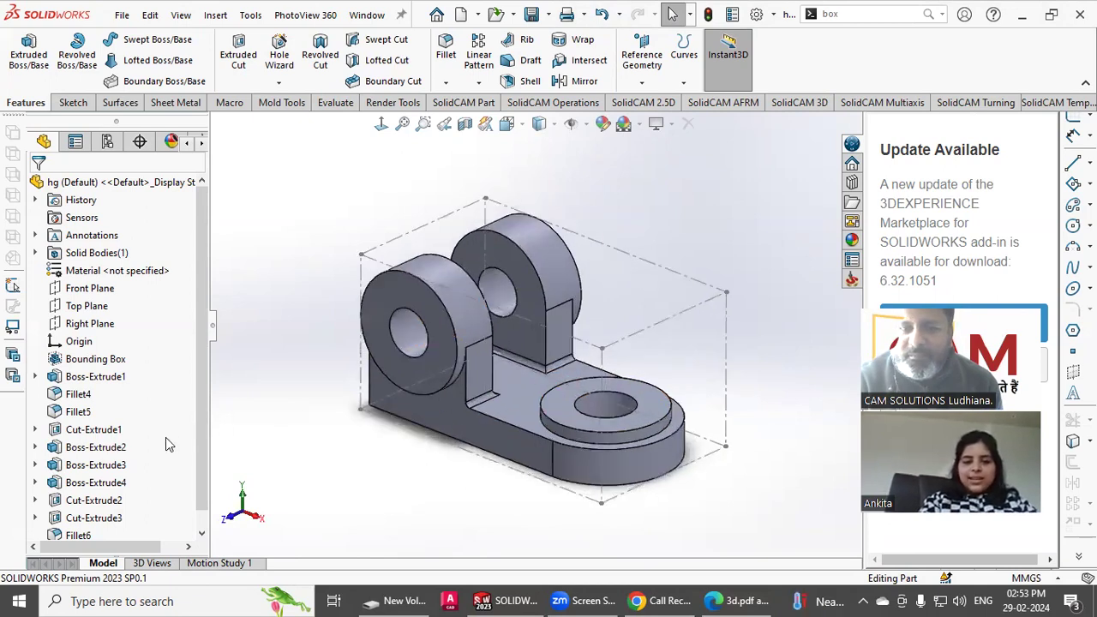
scroll(129, 462, down, 1)
click(86, 518)
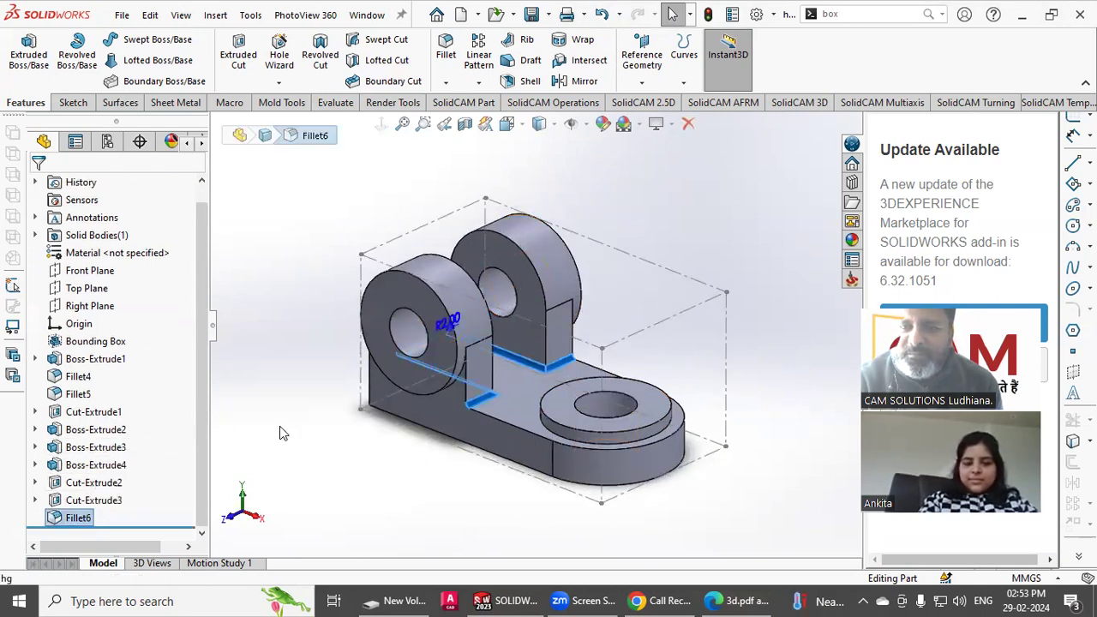
click(300, 324)
click(122, 14)
click(152, 192)
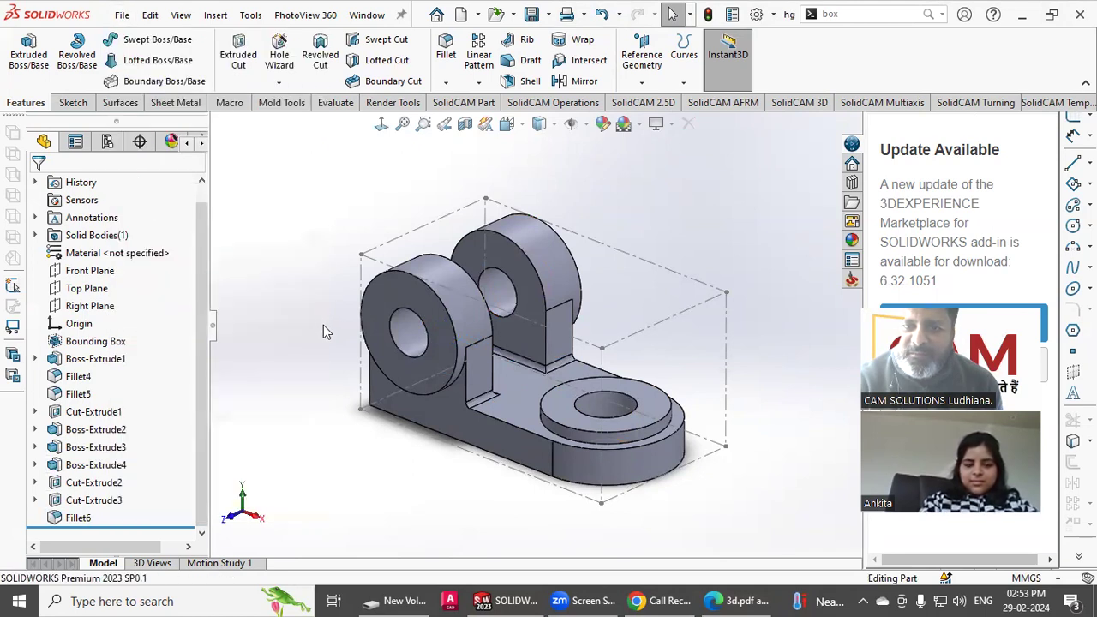
- Create a drawing from the part on an A3 (ISO) sheet with the standard sheet format
click(122, 15)
click(144, 145)
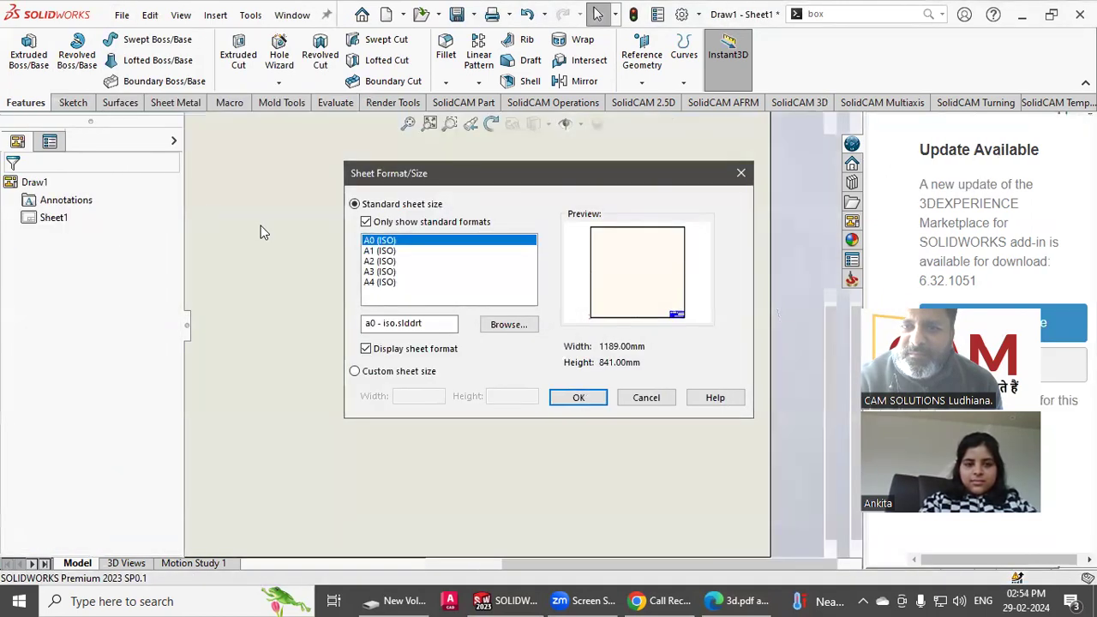
click(381, 271)
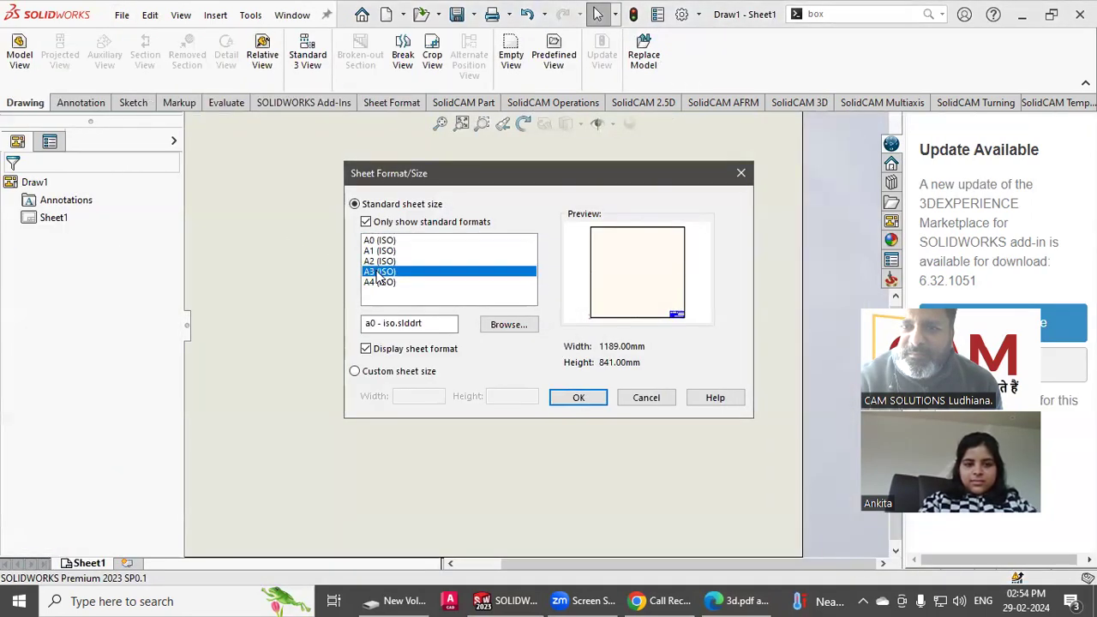
click(572, 395)
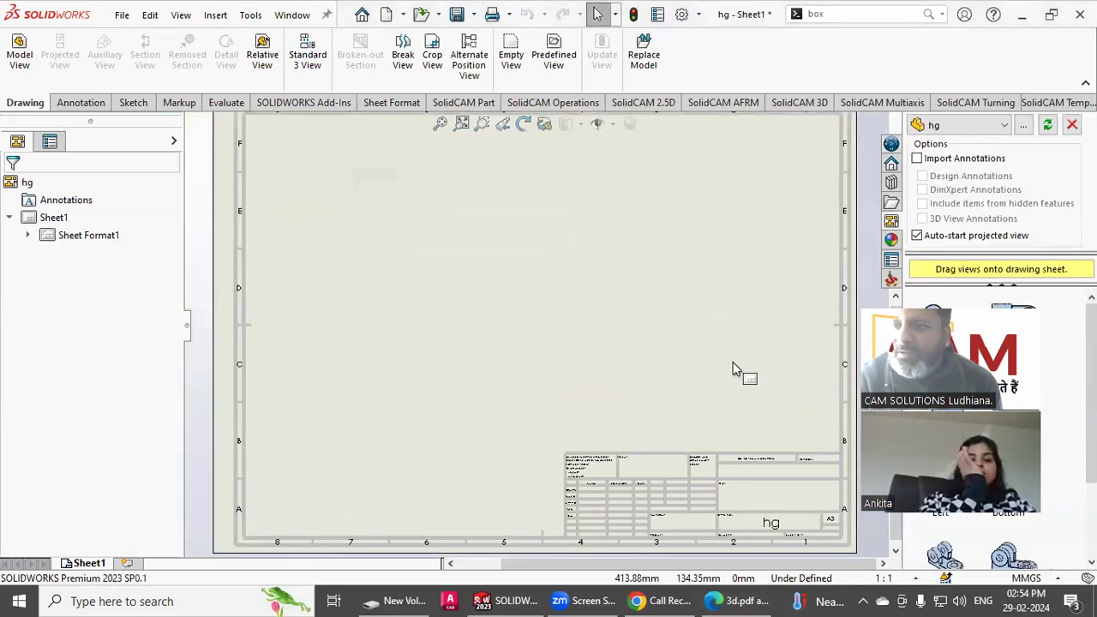
- Place a front view of the bracket on the sheet with a projected top view above it
drag(946, 317, 421, 265)
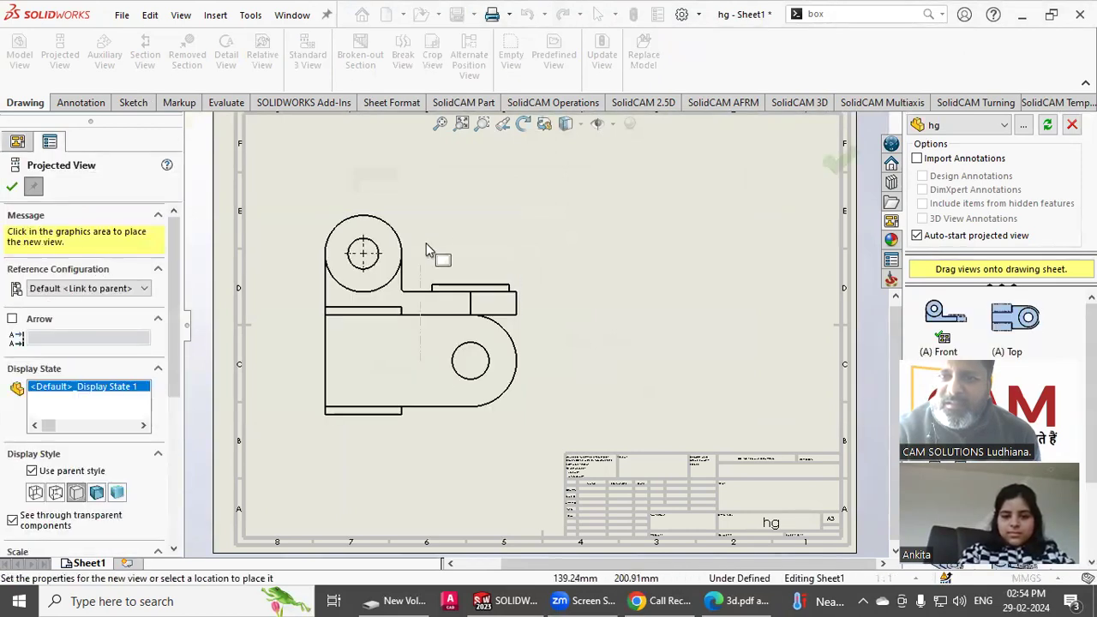
middle_drag(415, 305, 417, 371)
click(417, 227)
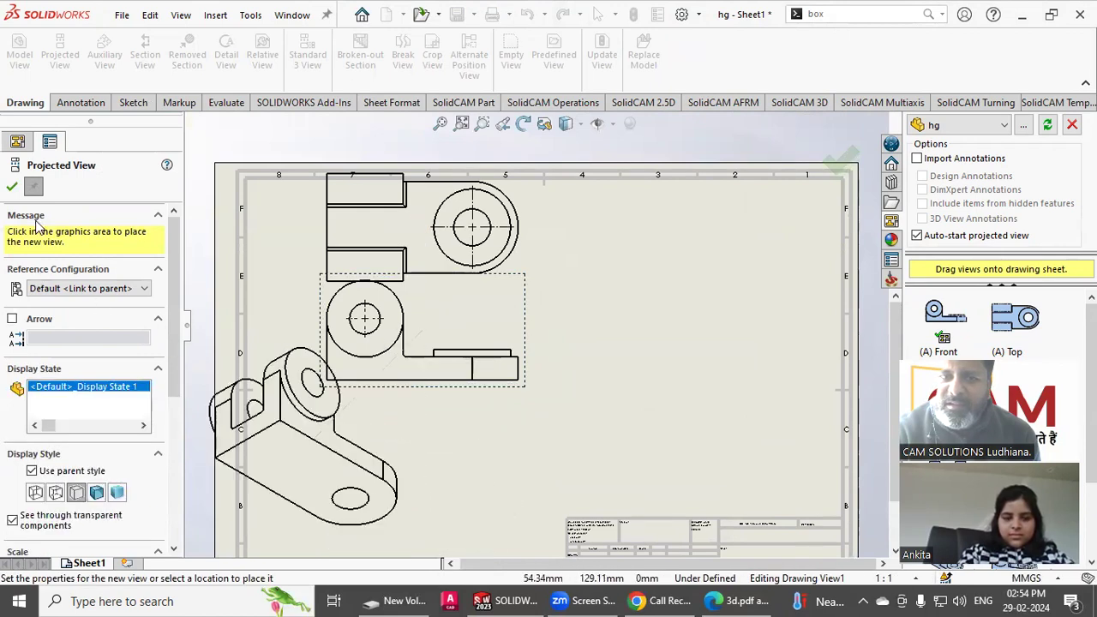
click(11, 188)
- Space the two drawing views apart by lowering the front view and positioning the top view inside the upper sheet border
drag(455, 399, 453, 527)
drag(443, 296, 441, 355)
click(617, 311)
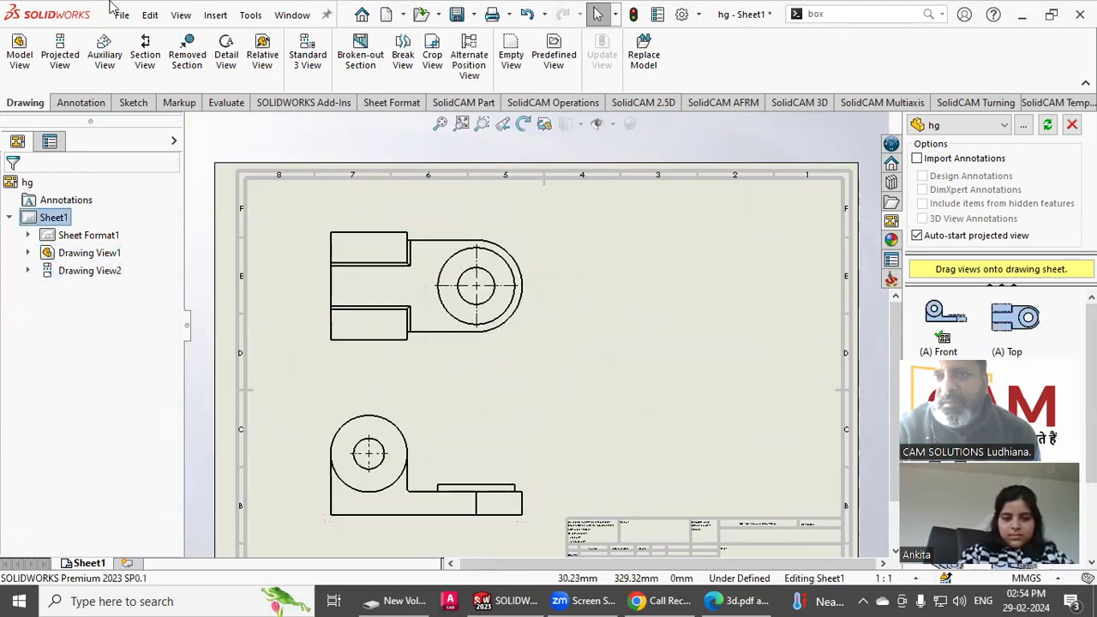
- Switch from the drawing back to the hg part document
click(283, 15)
click(332, 165)
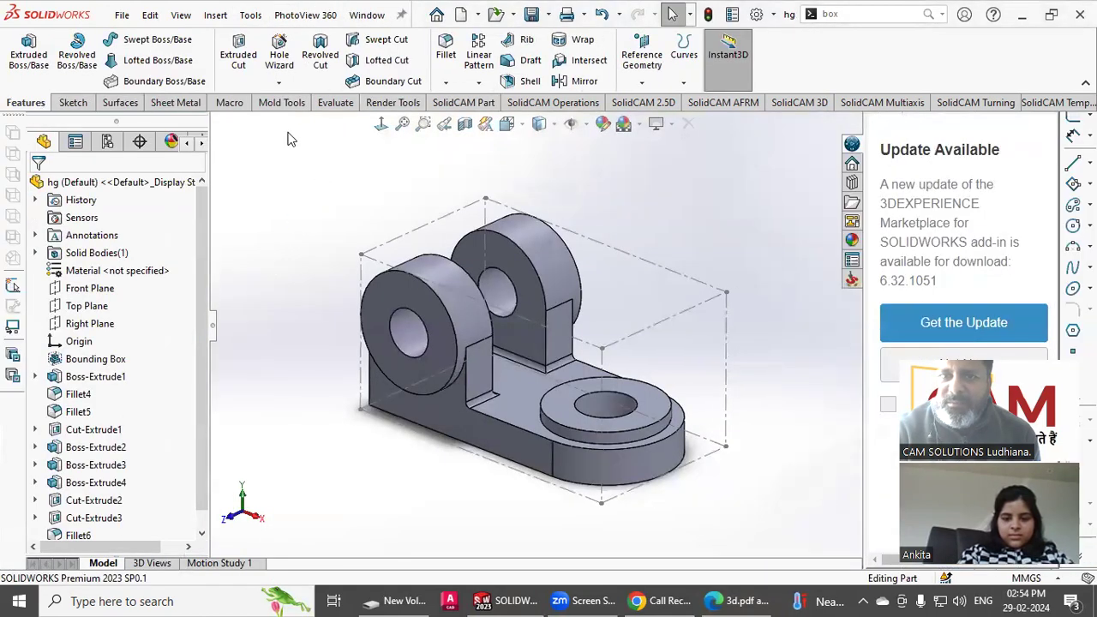
click(335, 101)
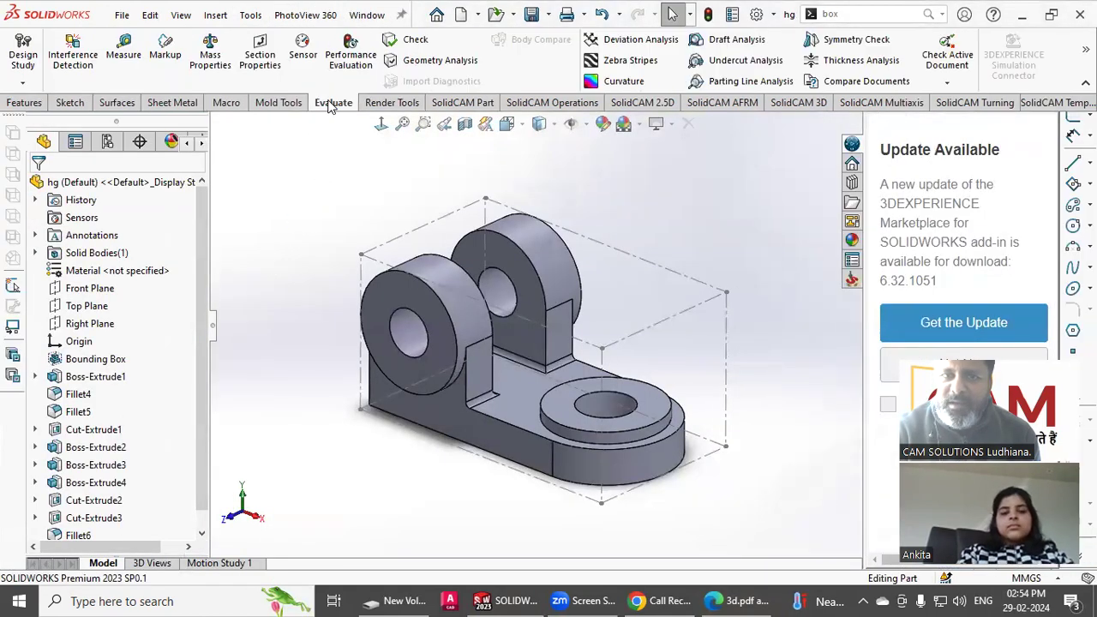
click(120, 73)
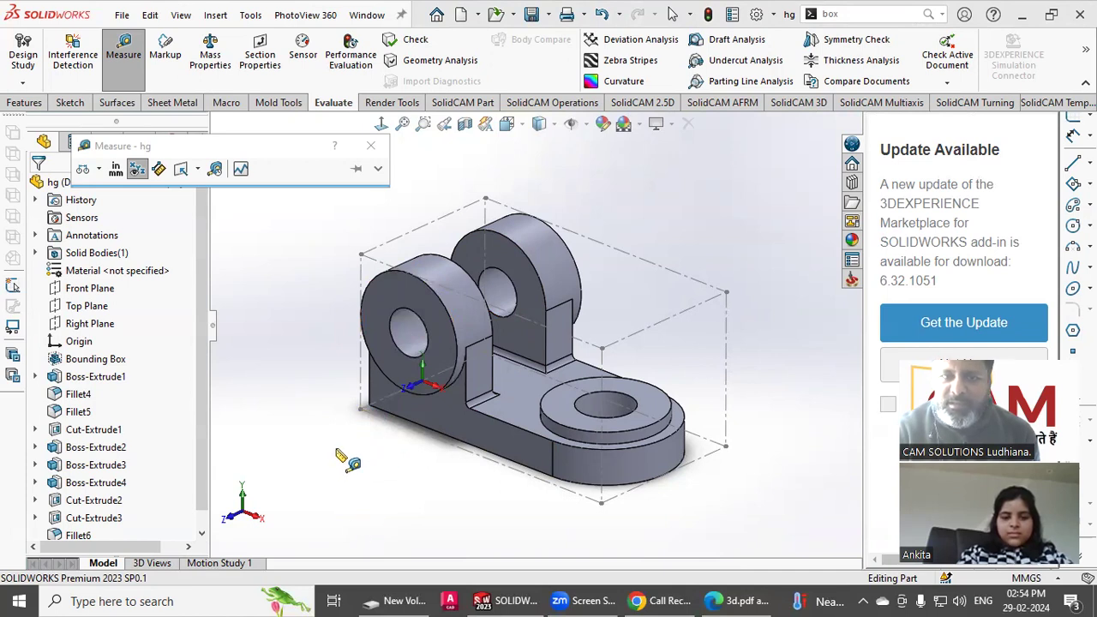
click(377, 167)
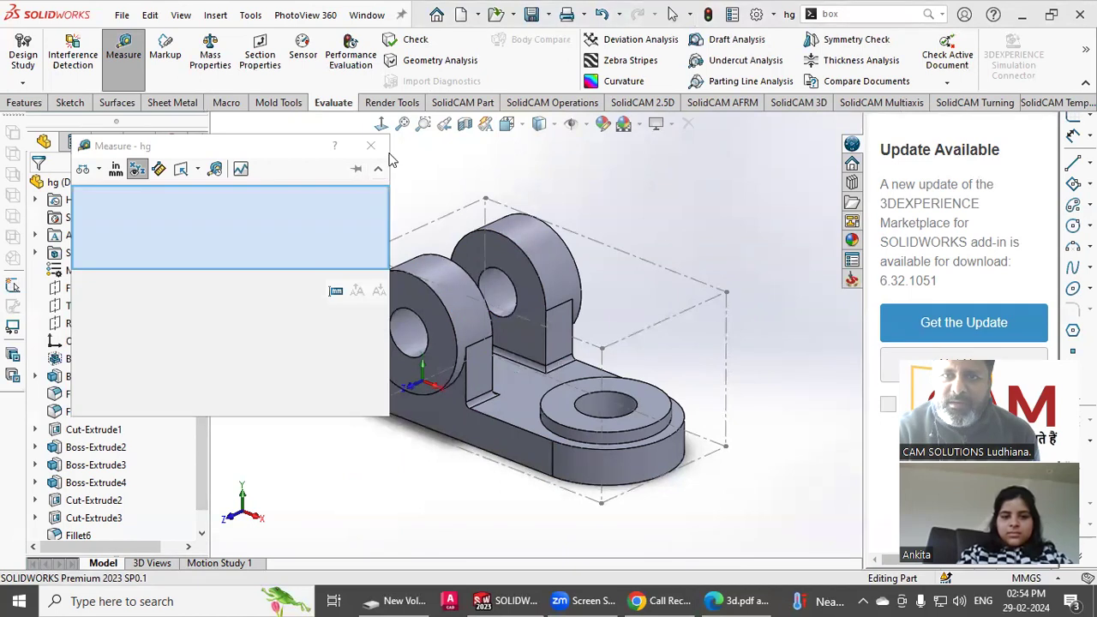
right_click(412, 104)
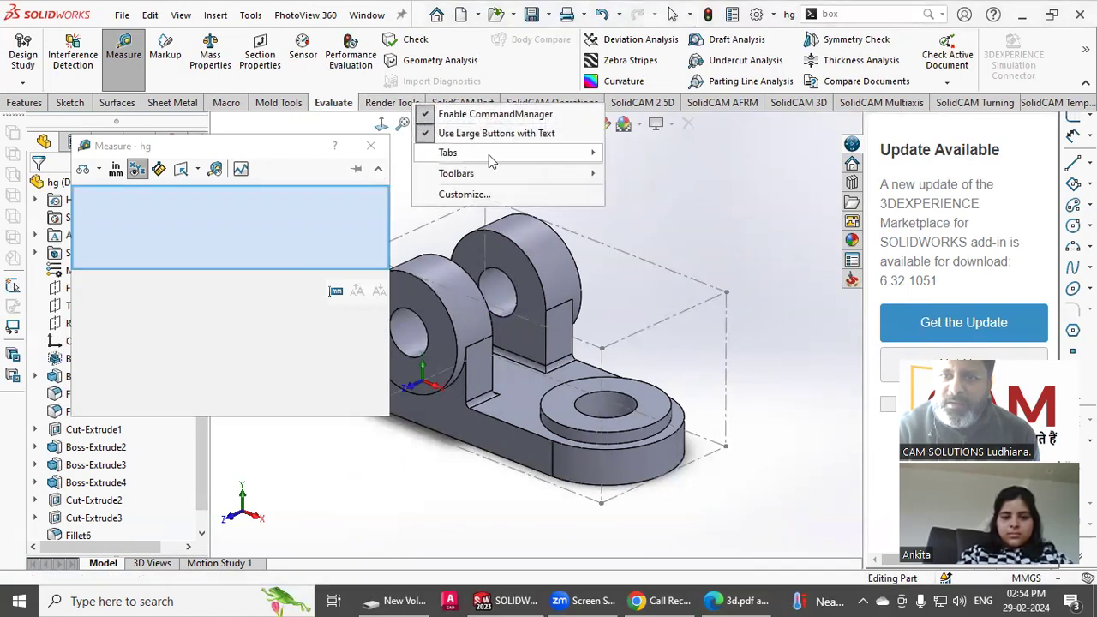
mouse_move(491, 162)
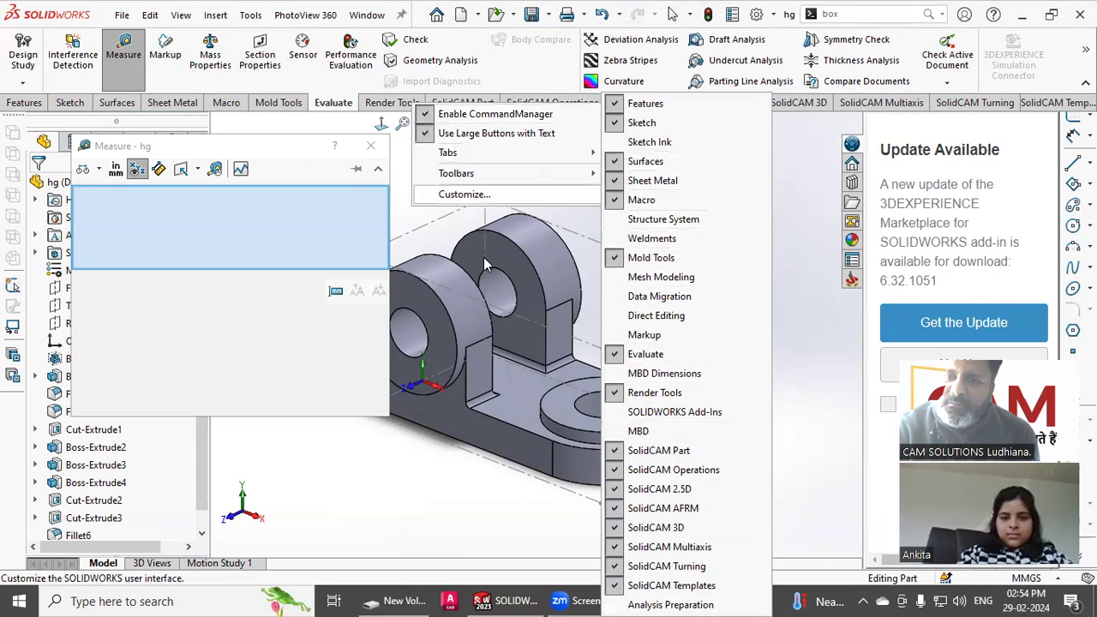
click(373, 154)
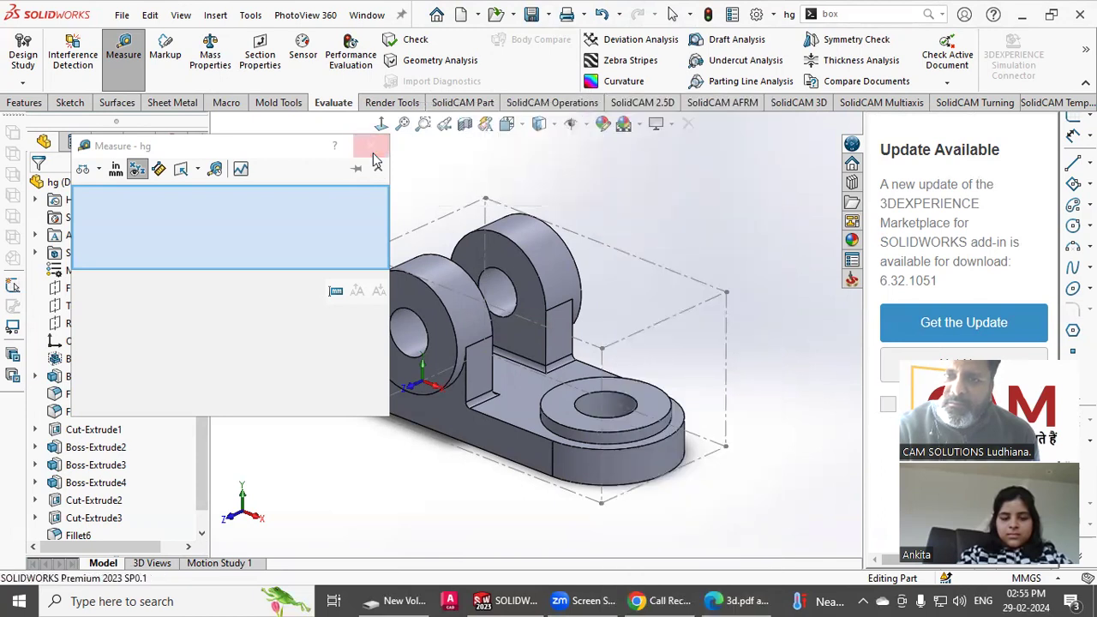
click(374, 161)
- Read the bounding box's length, width, thickness, volume and type from the Bounding Box feature in the tree
ctrl+middle_drag(349, 240, 433, 276)
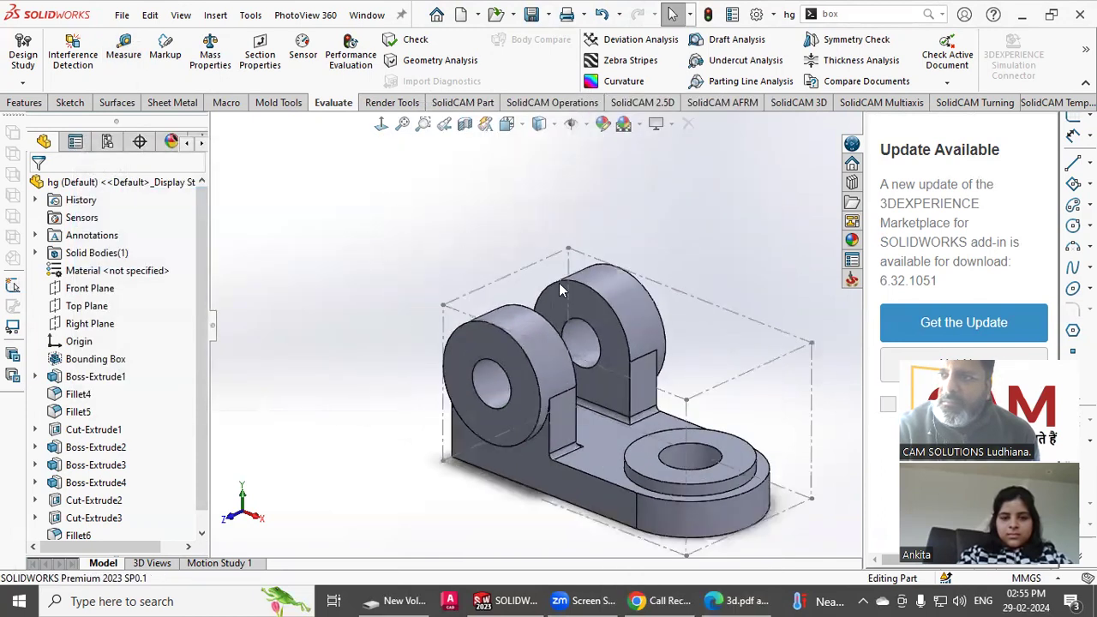
middle_drag(558, 288, 644, 295)
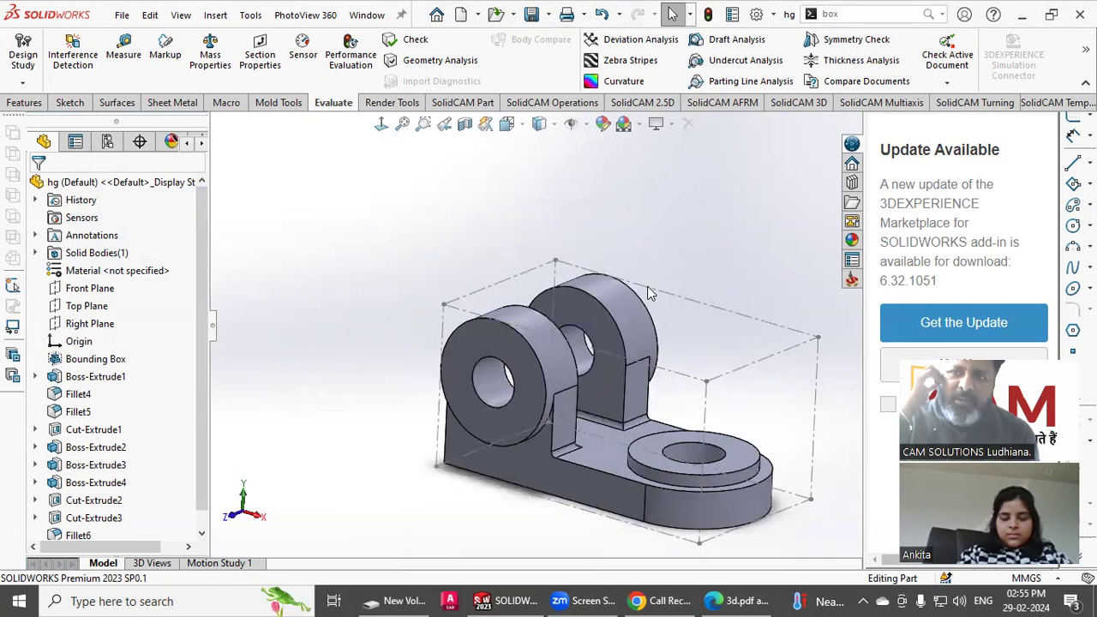
scroll(668, 313, up, 3)
middle_drag(655, 328, 646, 346)
drag(201, 341, 199, 393)
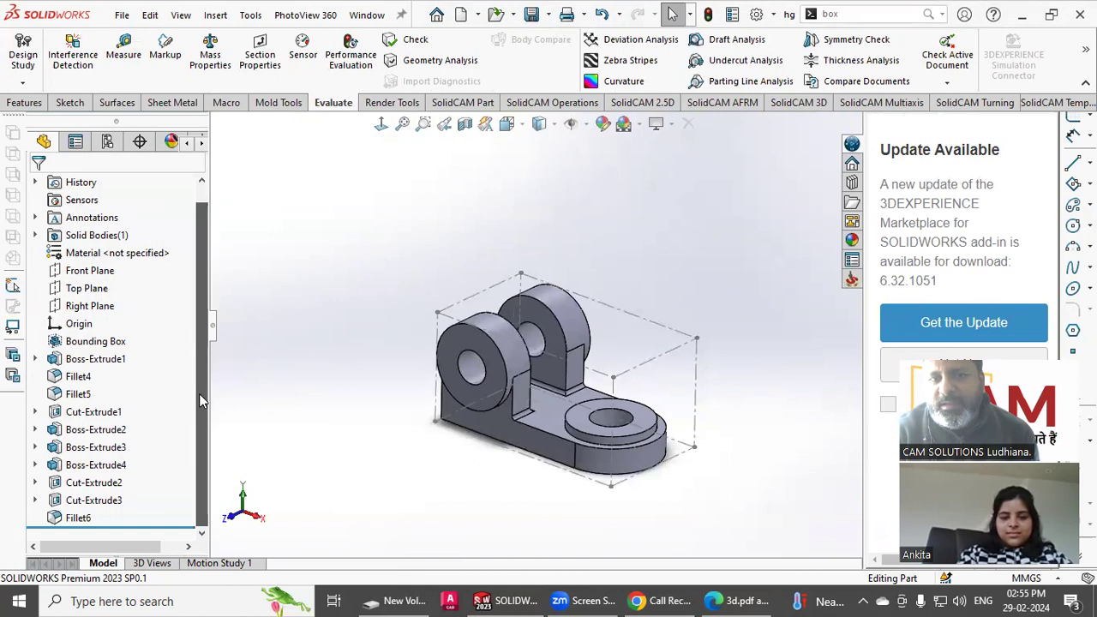
click(99, 342)
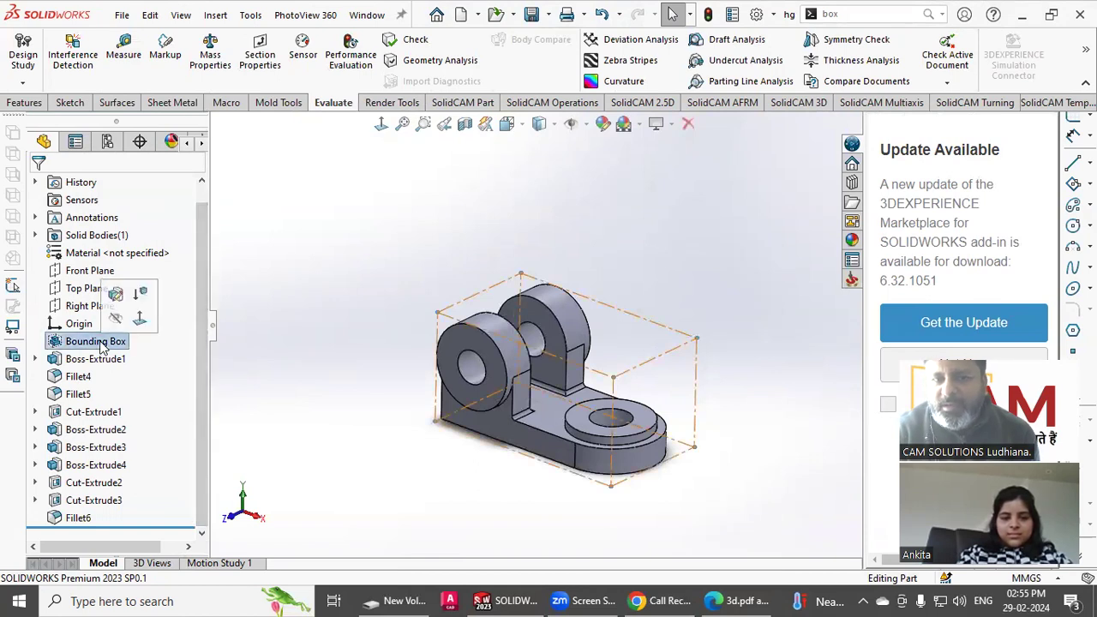
right_click(101, 343)
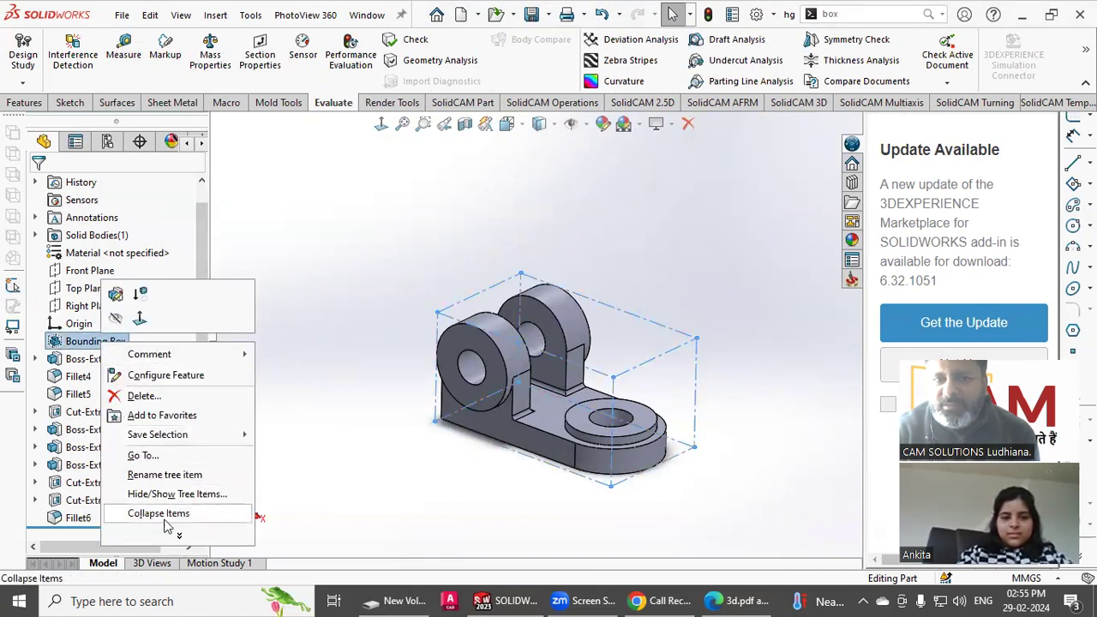
key(Escape)
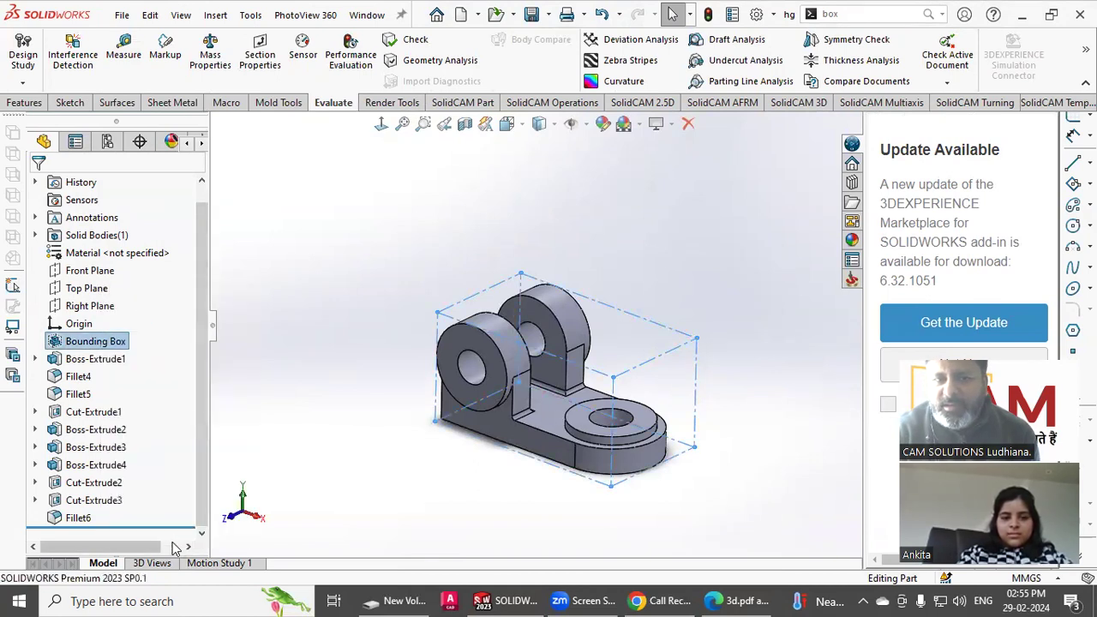
click(102, 344)
click(192, 347)
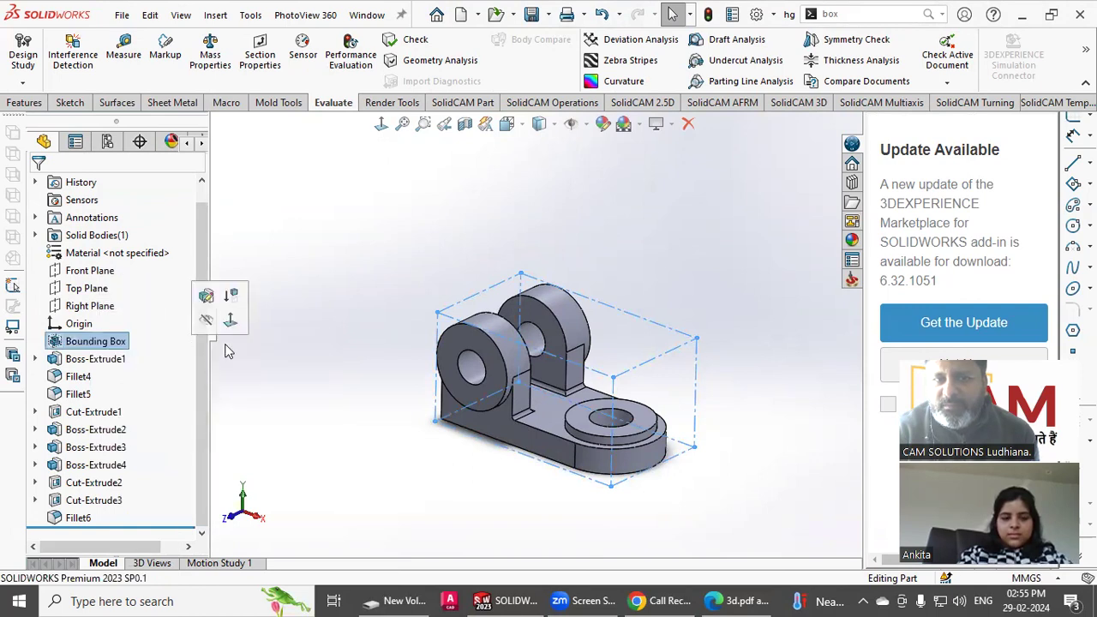
mouse_move(120, 341)
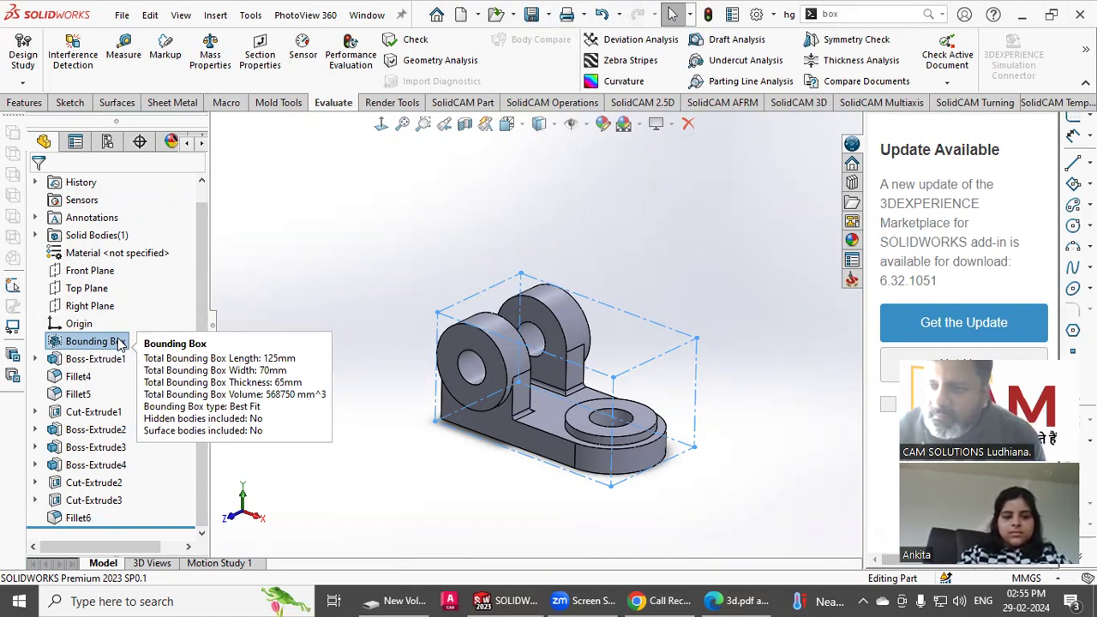
click(255, 353)
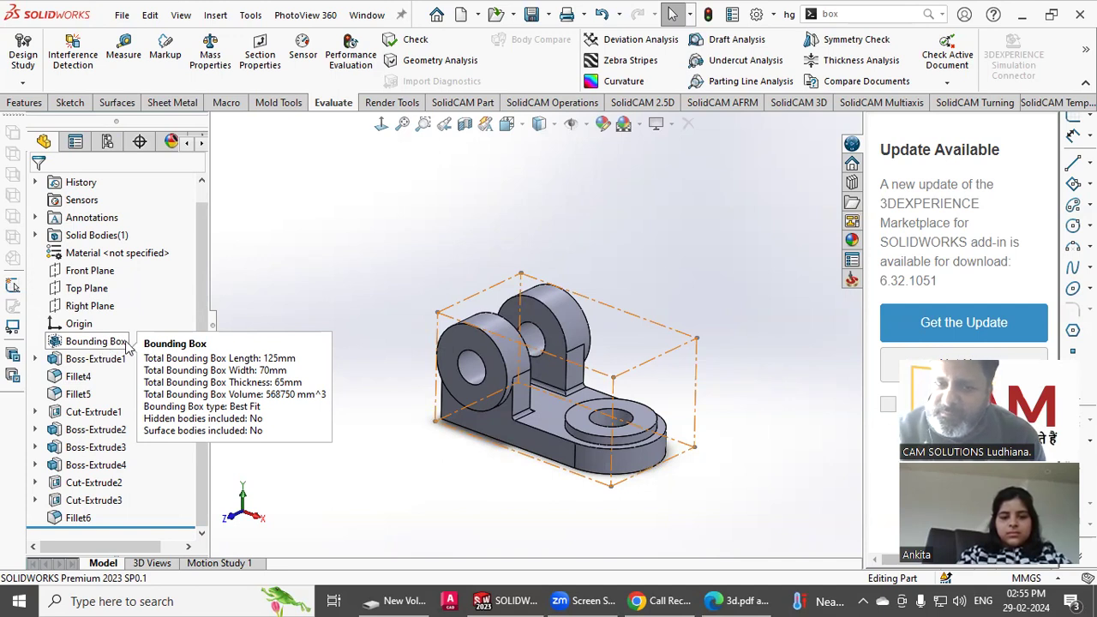
- Edit the bounding box, try Custom Plane and toggle Show Preview and Include surfaces, and return to Best Fit with only the preview enabled
click(109, 342)
click(128, 296)
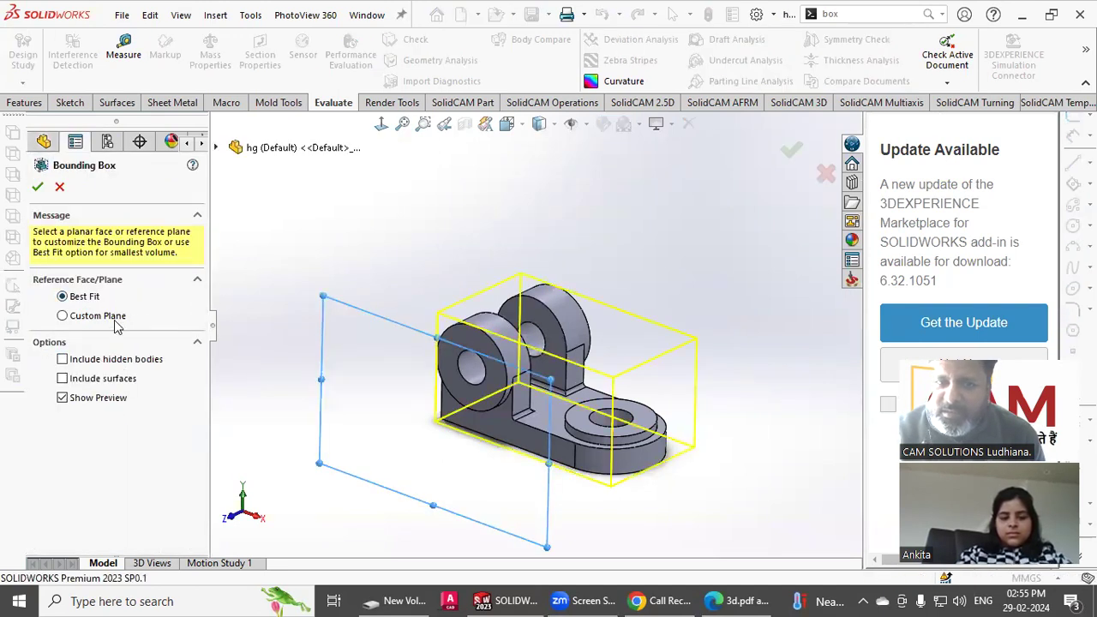
click(64, 316)
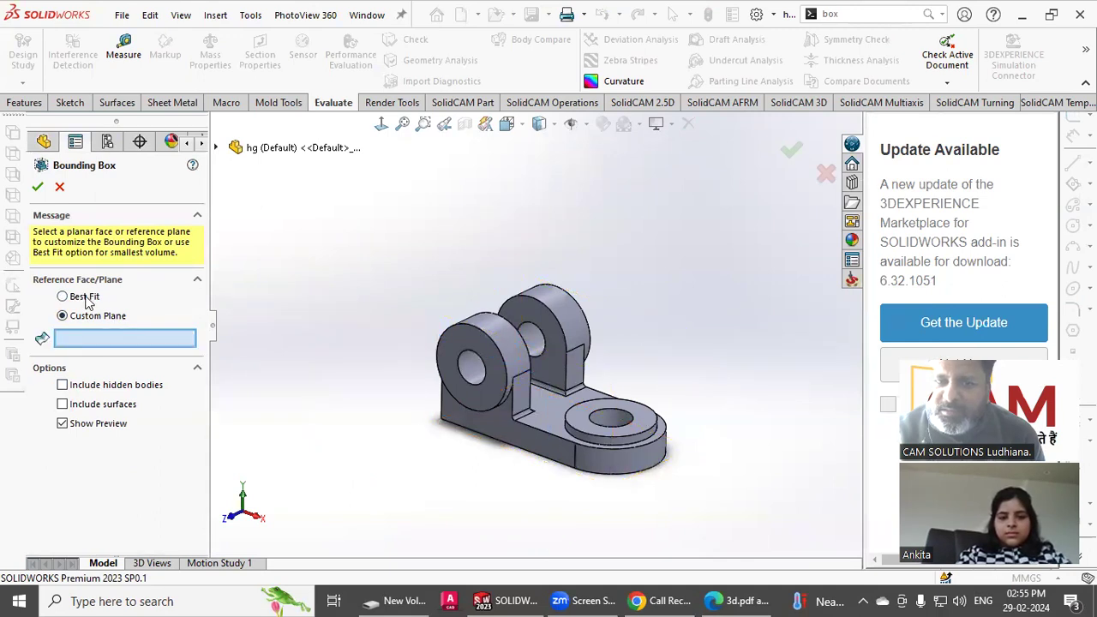
click(91, 300)
click(99, 399)
click(99, 398)
click(99, 399)
click(99, 399)
click(93, 380)
click(108, 380)
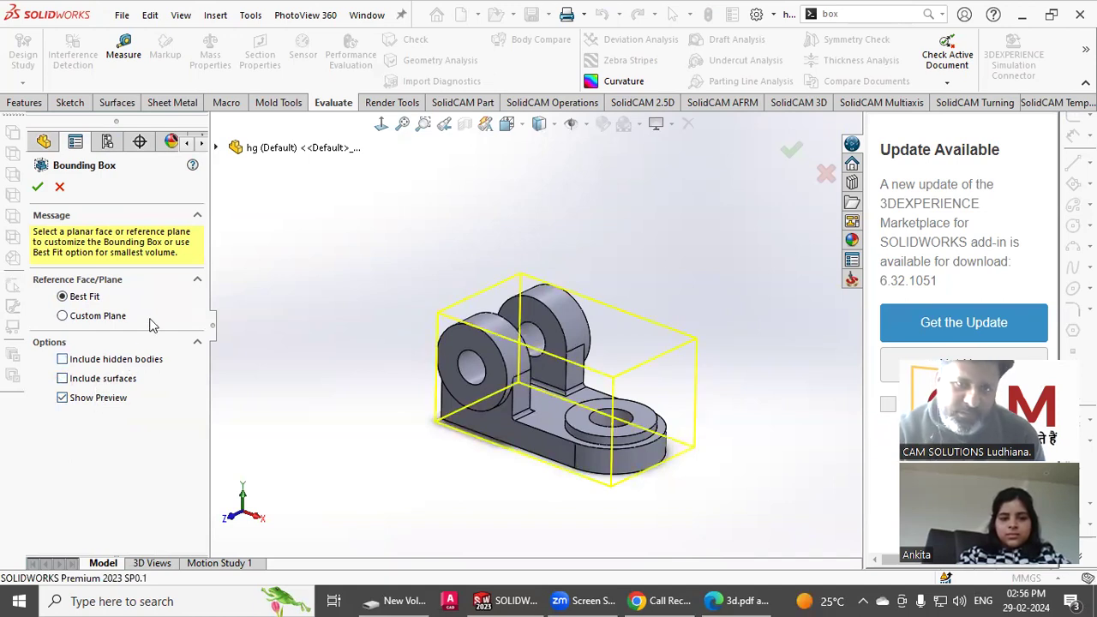
click(38, 186)
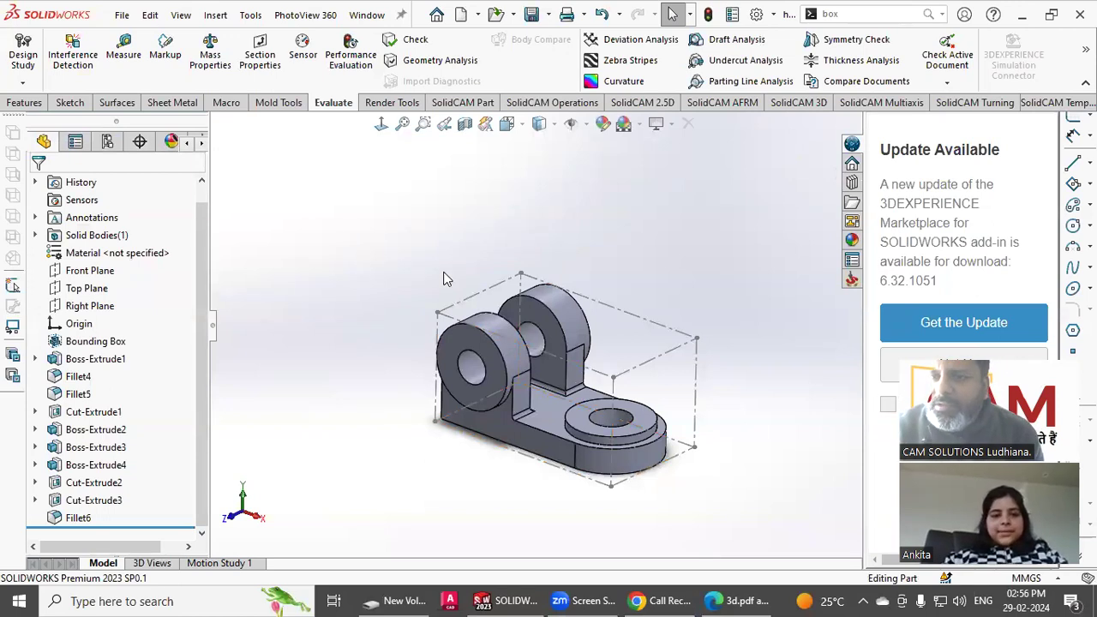
- Calculate the part's mass properties and highlight the mass value in the report
mouse_move(104, 345)
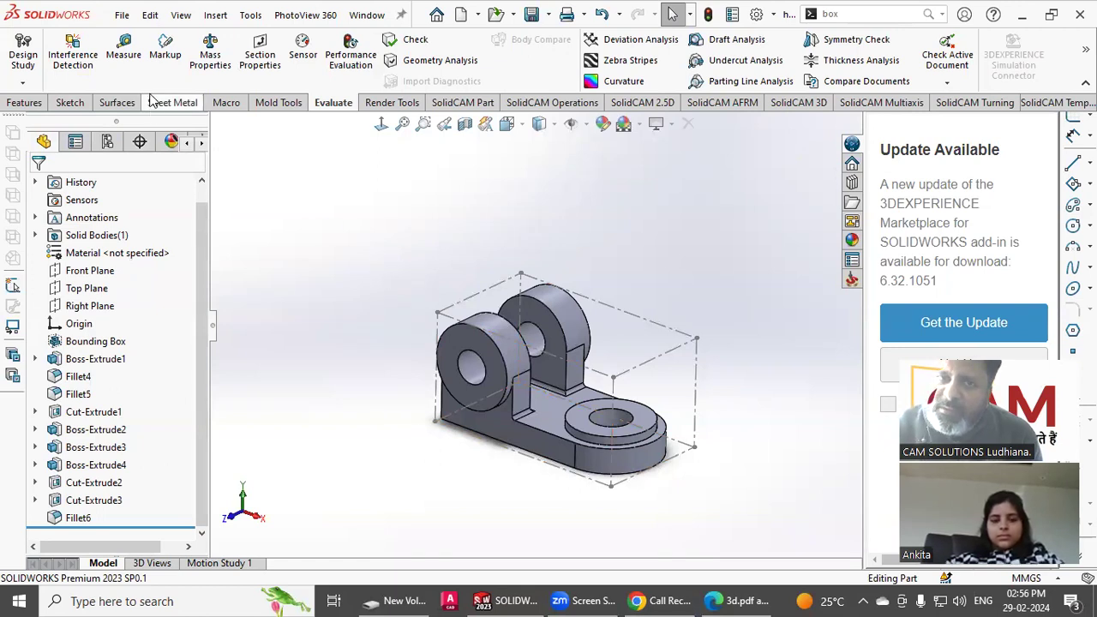
click(210, 54)
drag(131, 251, 74, 251)
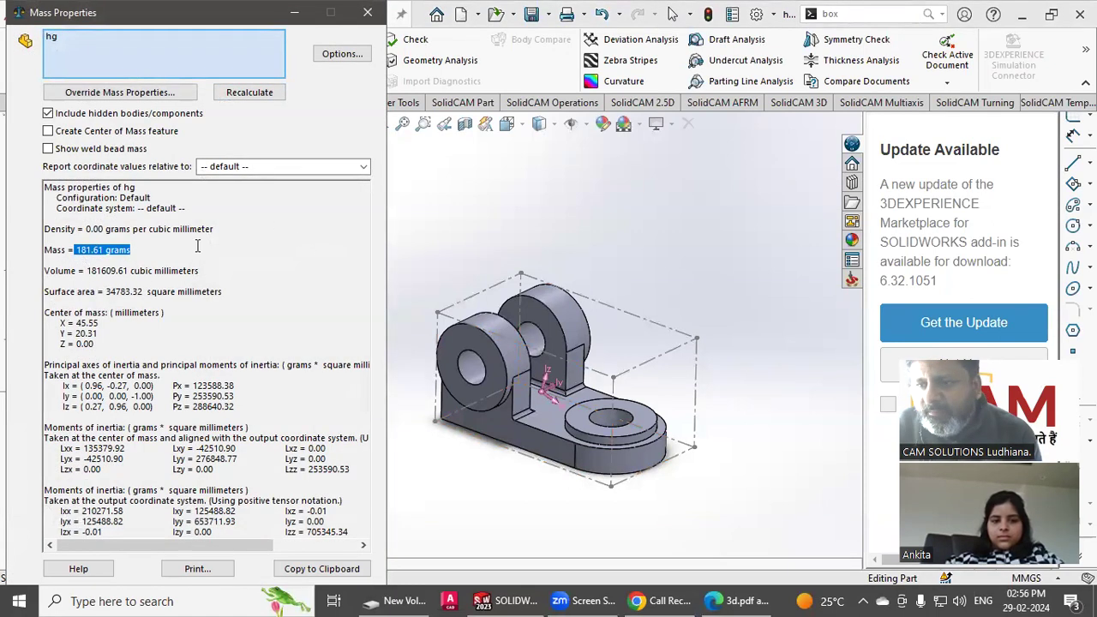
- Close the mass report and set the overall length of the bracket's base extrusion to 120 mm
click(464, 261)
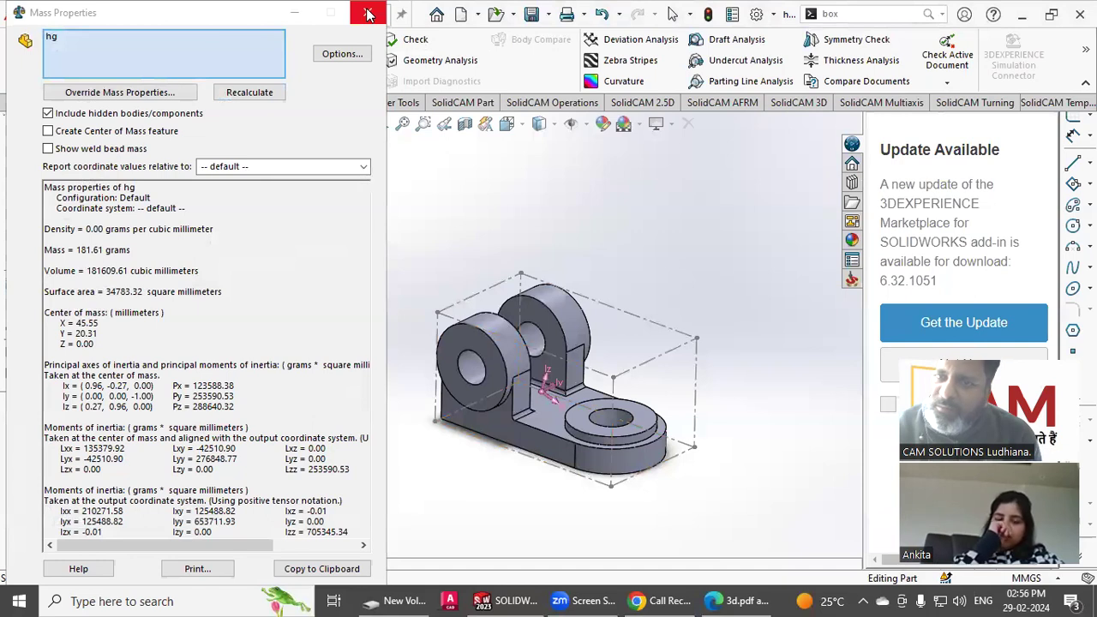
click(368, 14)
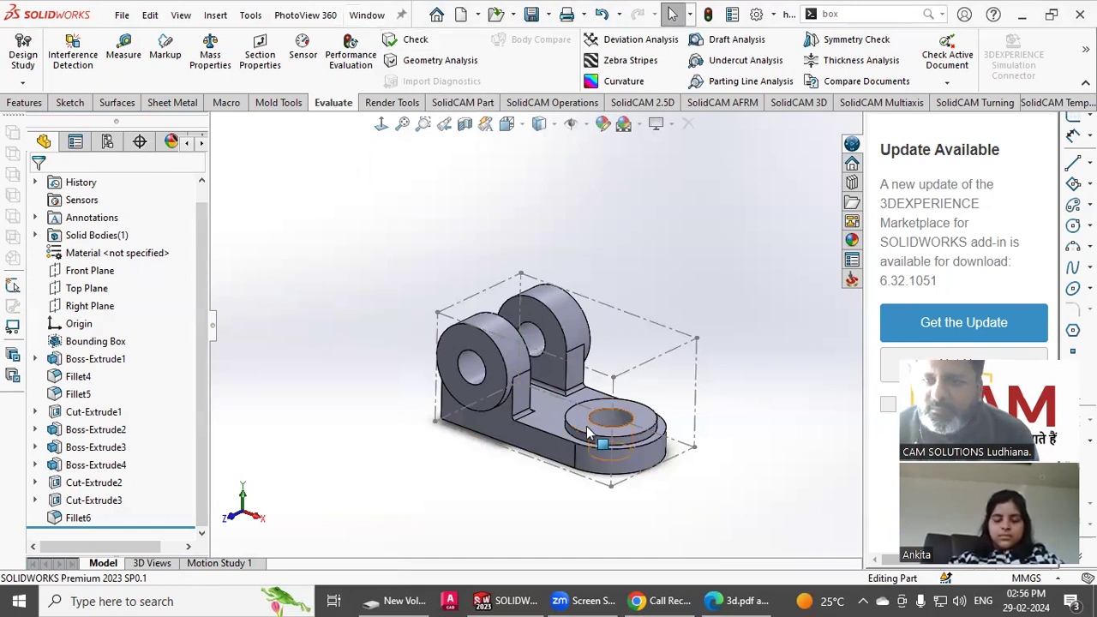
click(539, 420)
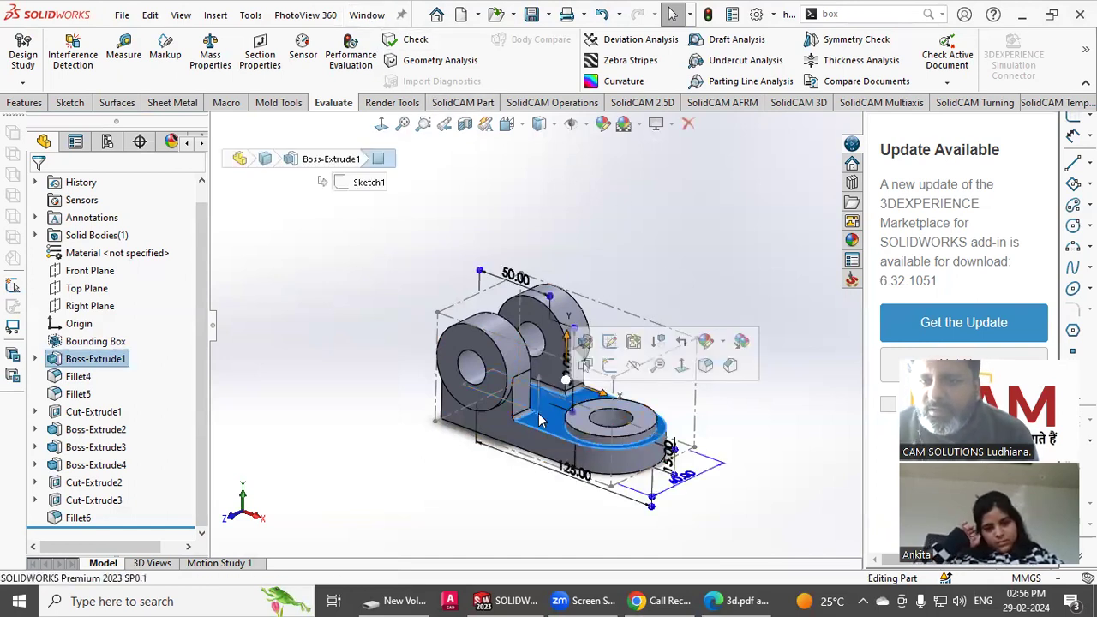
click(562, 473)
text(1)
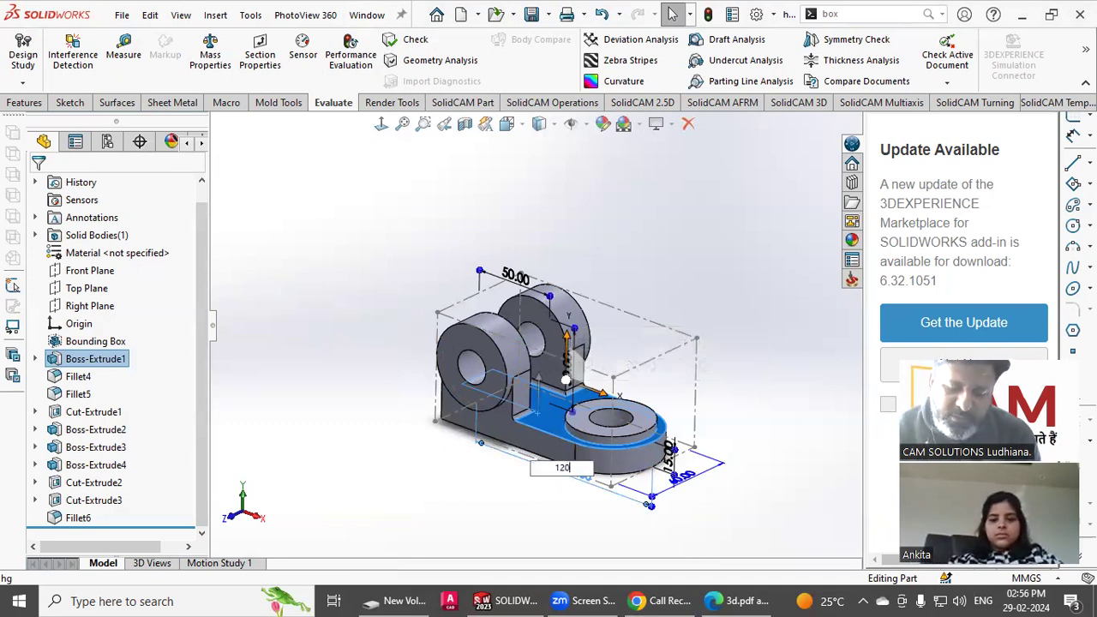
text(20)
key(Return)
key(Escape)
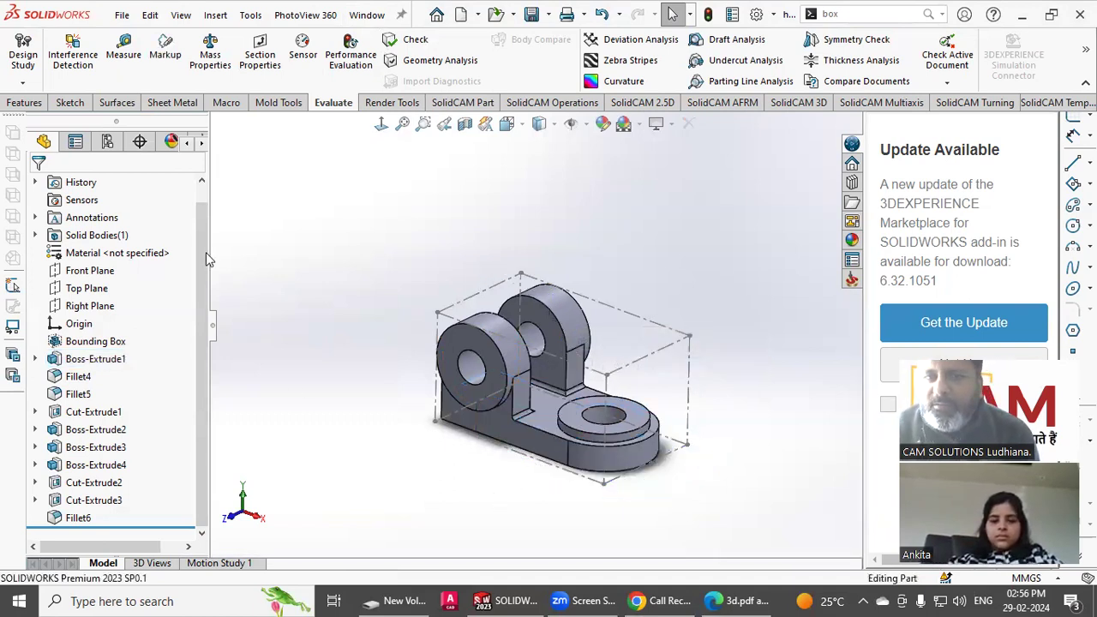
- Check the mass properties of the shortened part, also evaluating its selected solid body, and close the report
click(215, 61)
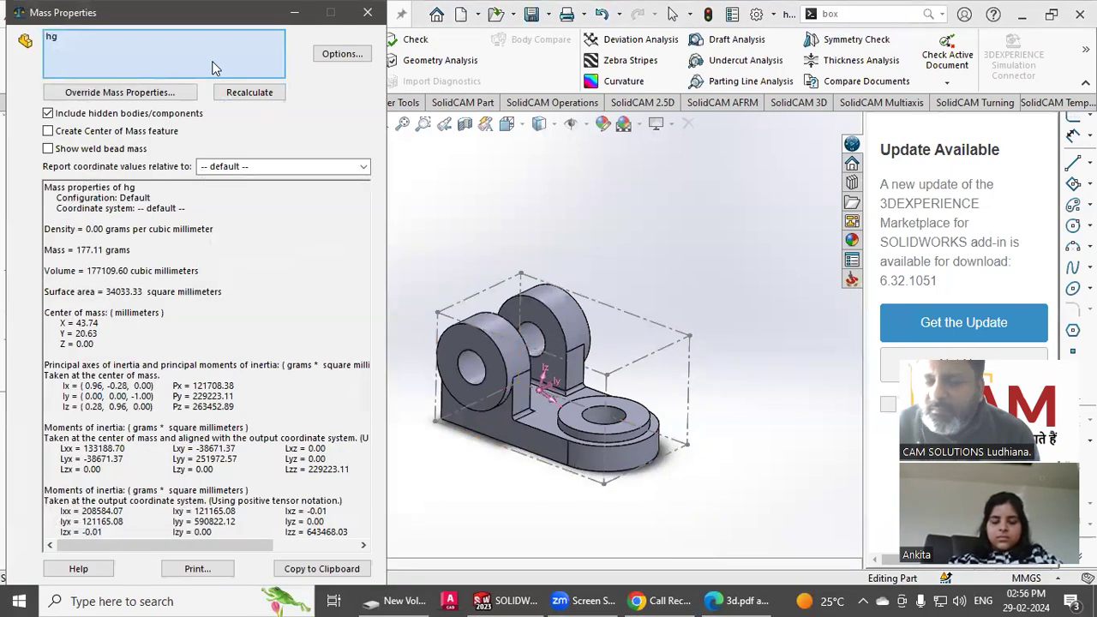
click(533, 439)
click(532, 438)
click(533, 437)
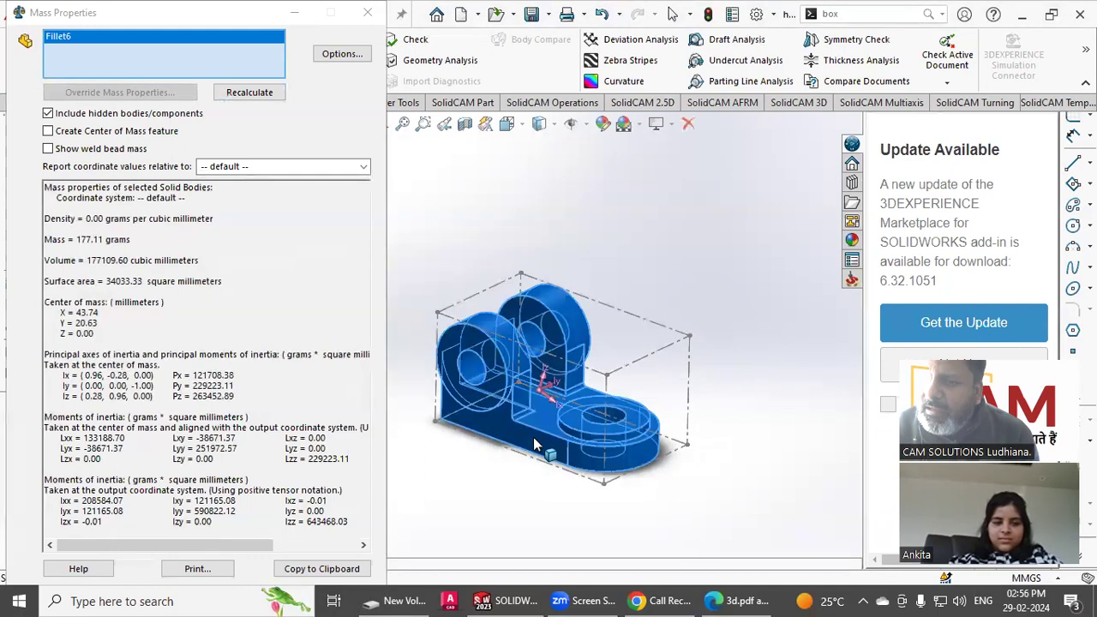
click(533, 437)
click(367, 12)
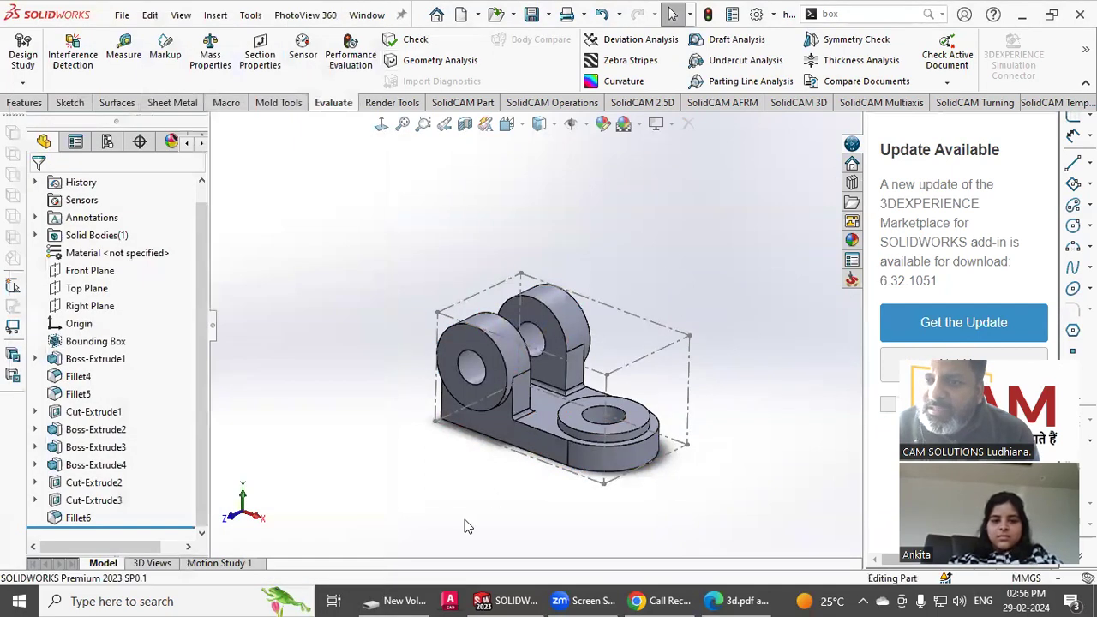
- Set the extrusion depth of the bracket's base, its width across the lugs, to 55 mm
double_click(552, 431)
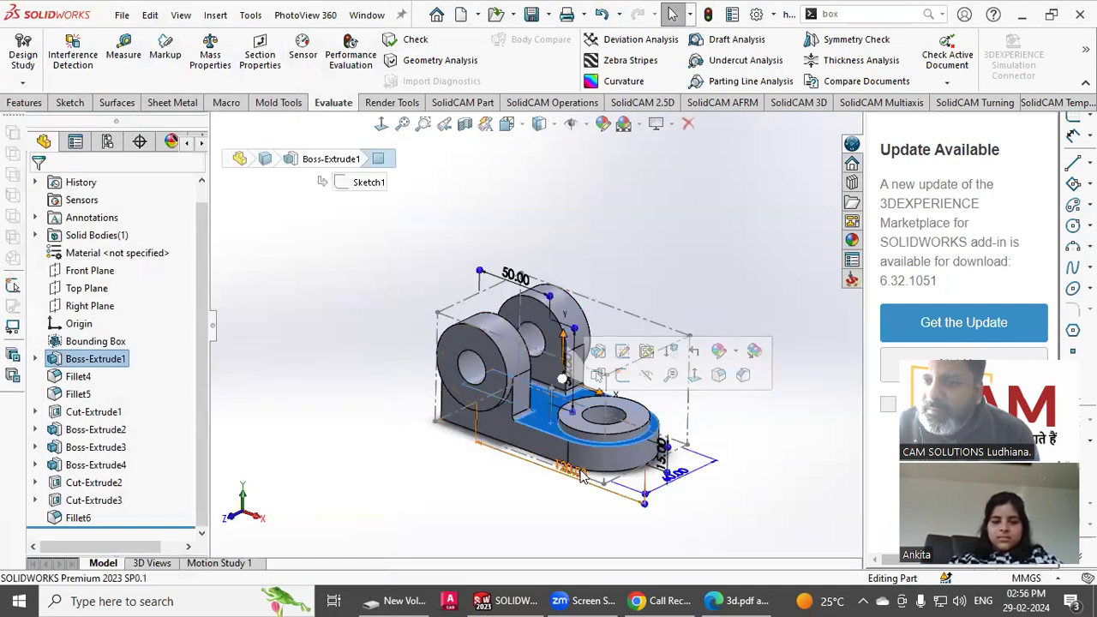
click(686, 476)
text(55)
key(Return)
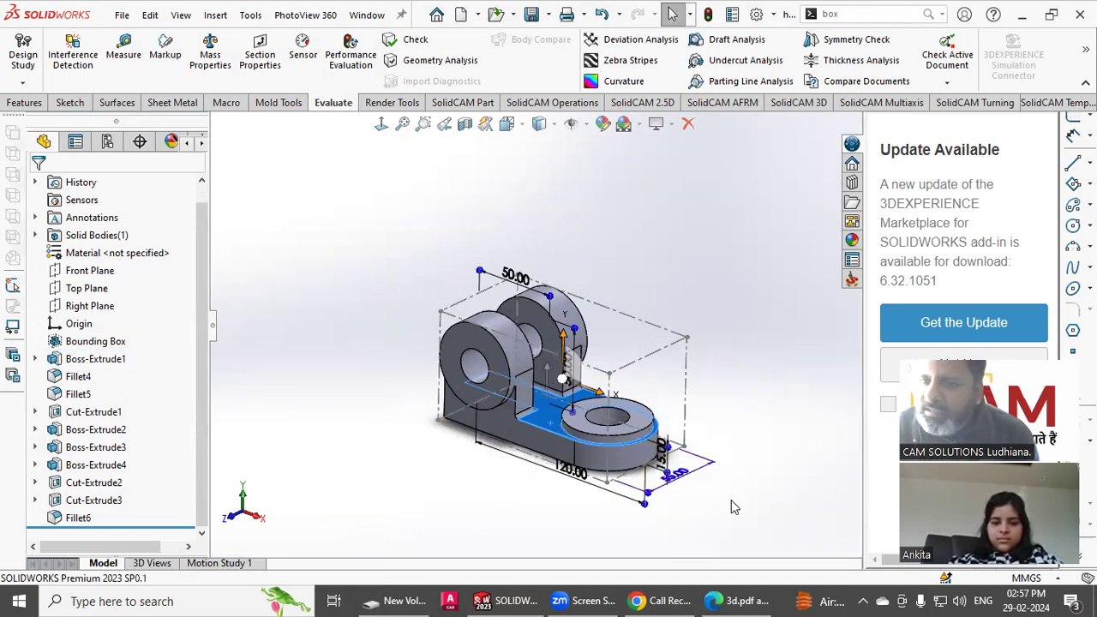
click(733, 506)
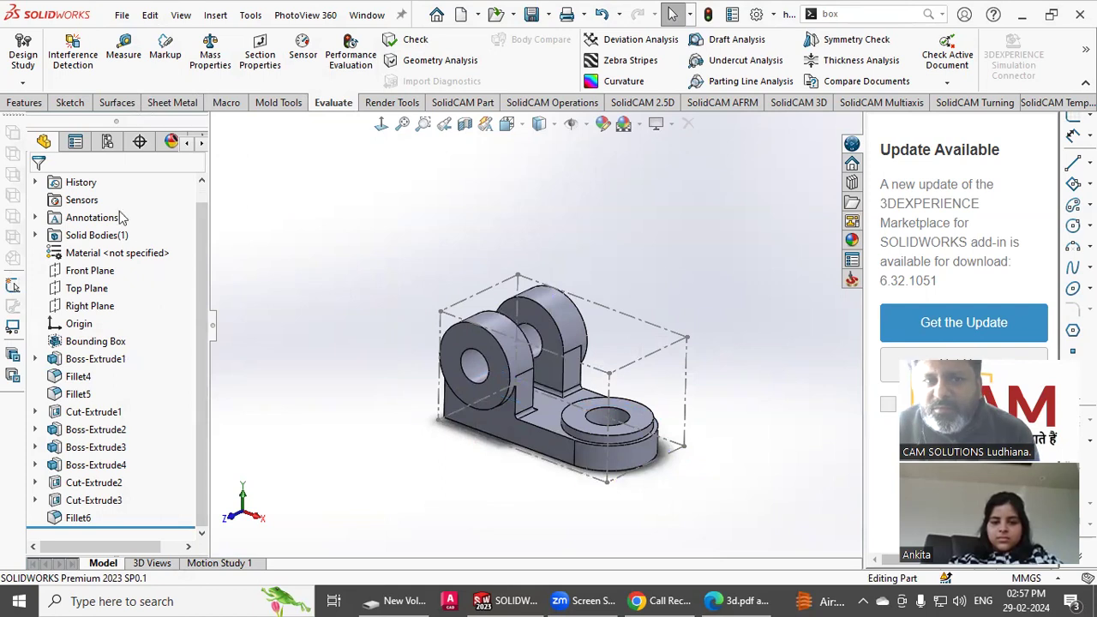
- Check the mass properties of the narrowed bracket and close the report
click(210, 54)
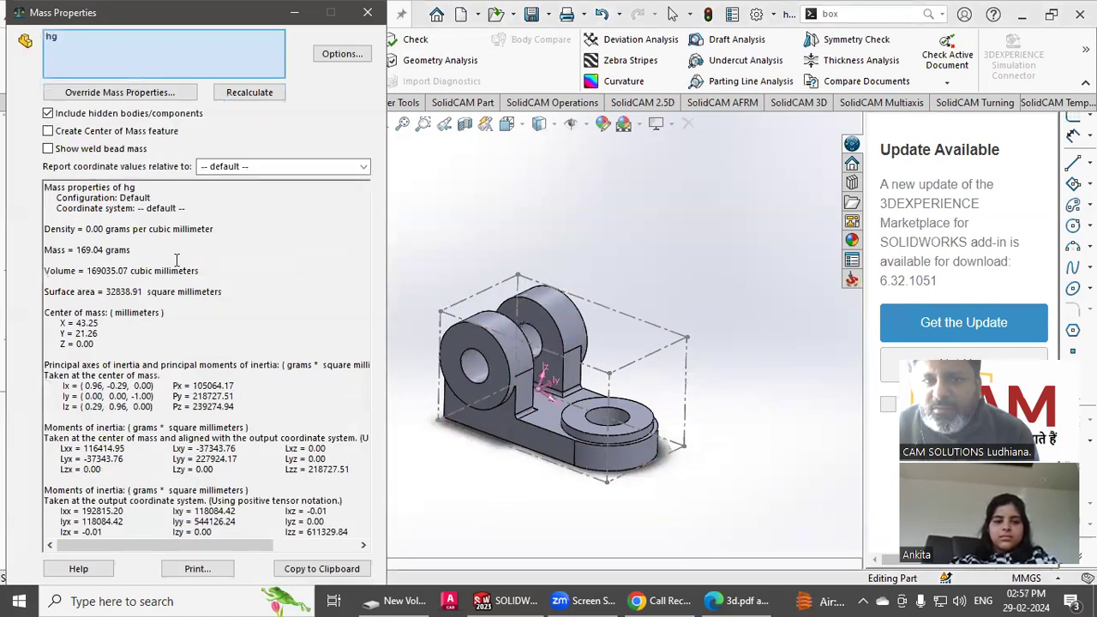
click(368, 12)
scroll(580, 437, down, 5)
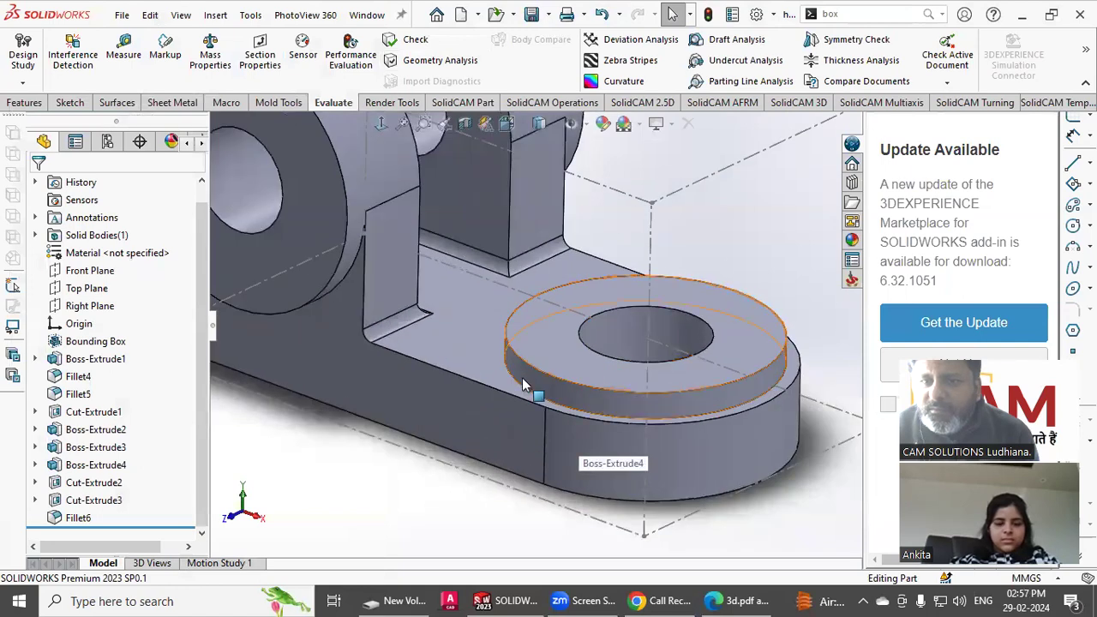